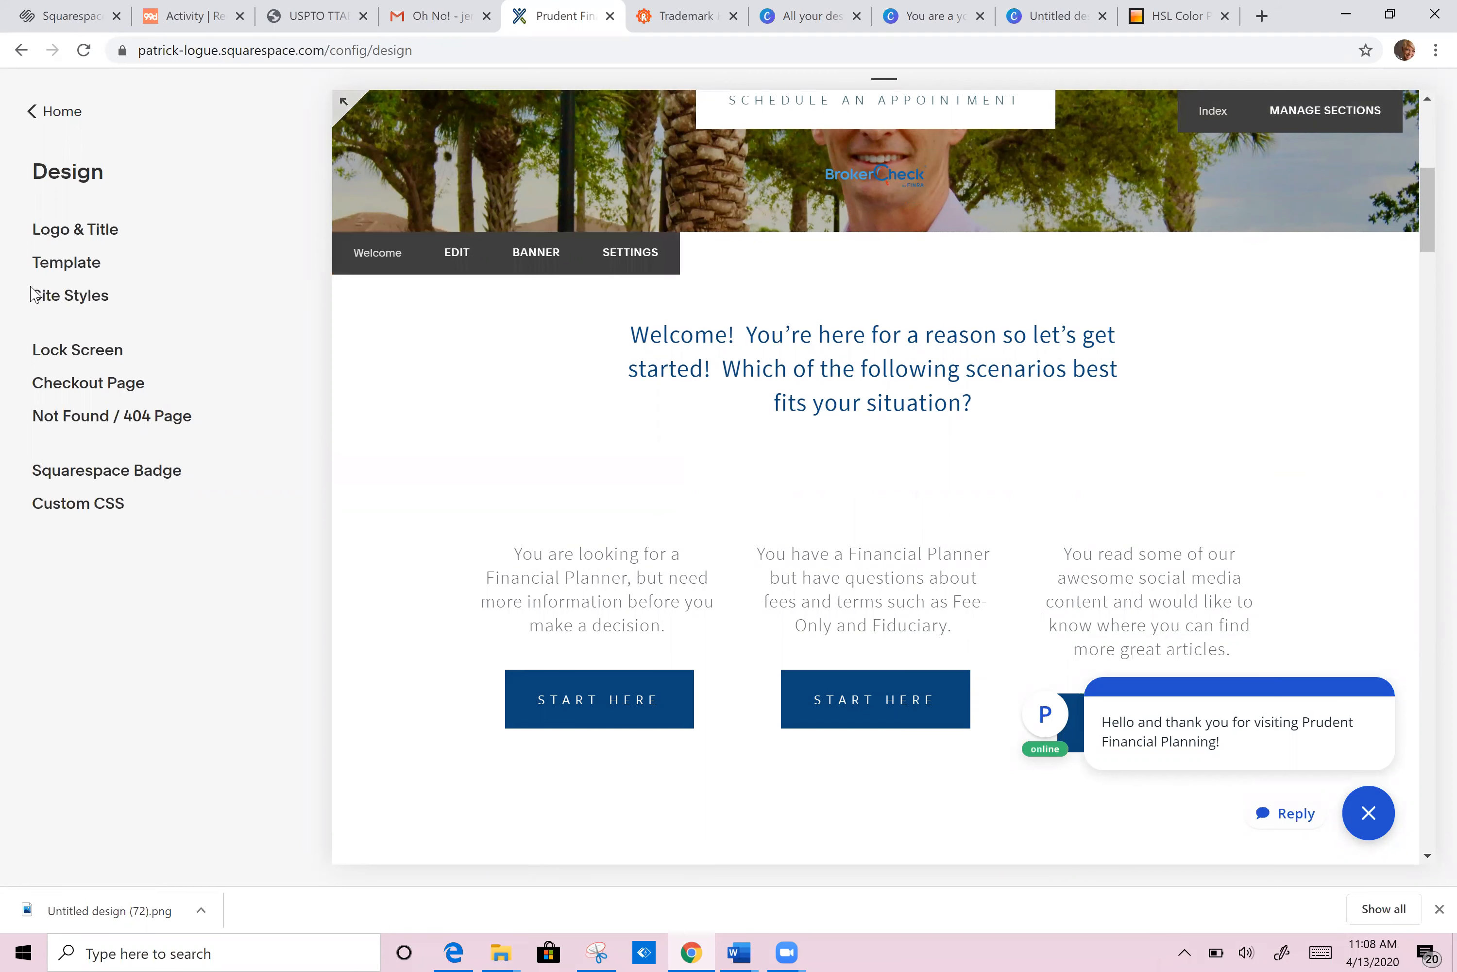
# Step: Open the Prudent Financial Planning site's Site Styles and show all style settings
pyautogui.click(69, 297)
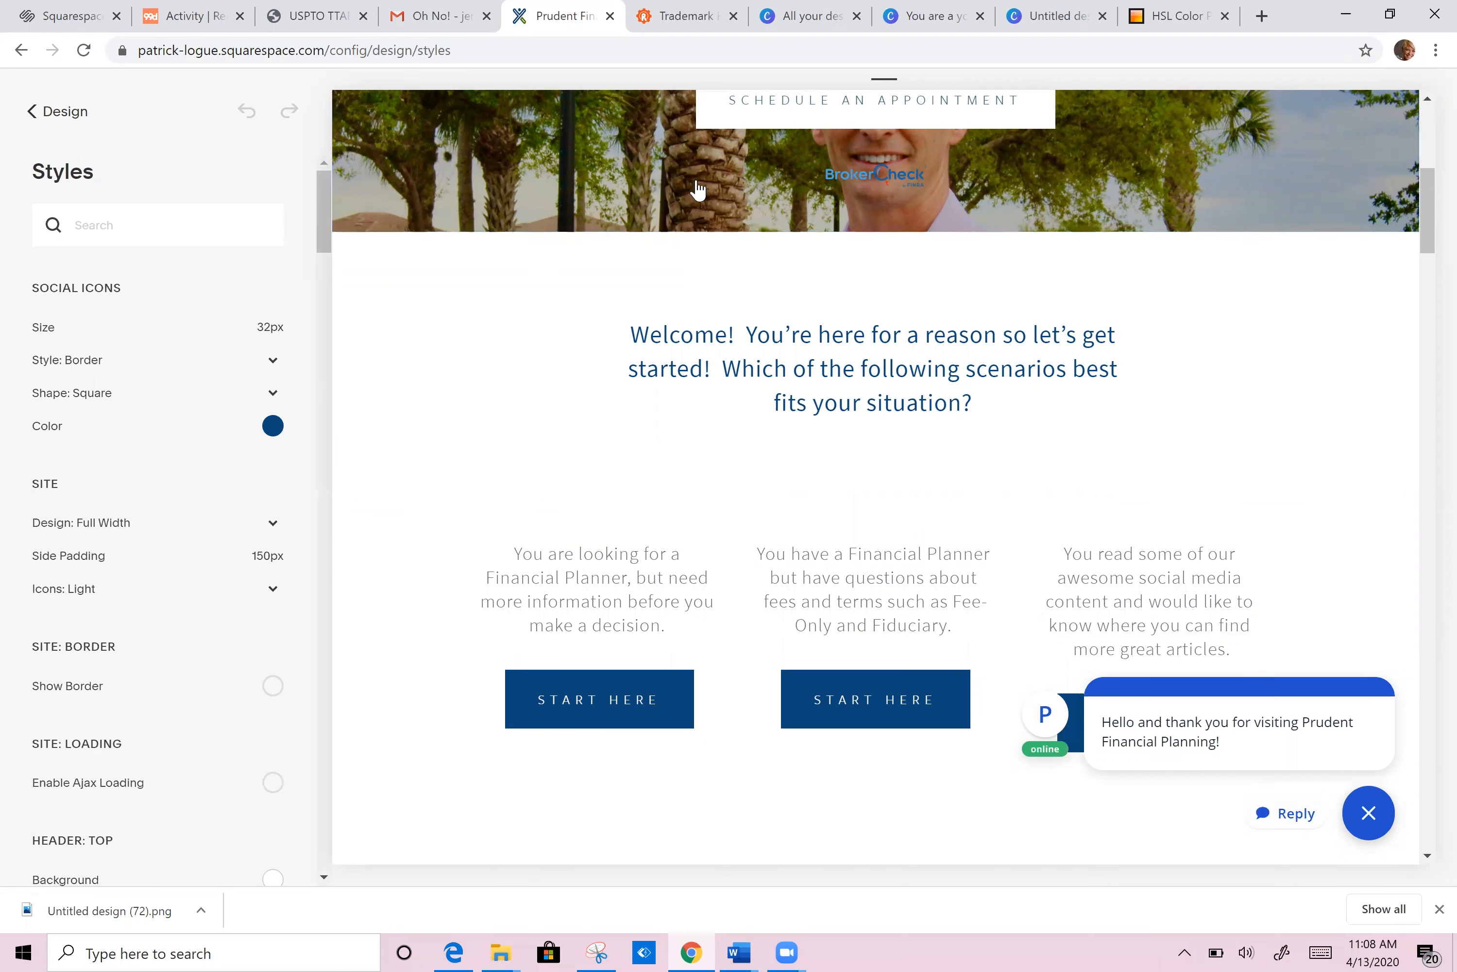
pyautogui.moveTo(1426, 237)
pyautogui.mouseDown()
pyautogui.moveTo(1426, 181)
pyautogui.moveTo(1427, 251)
pyautogui.moveTo(1427, 215)
pyautogui.mouseUp()
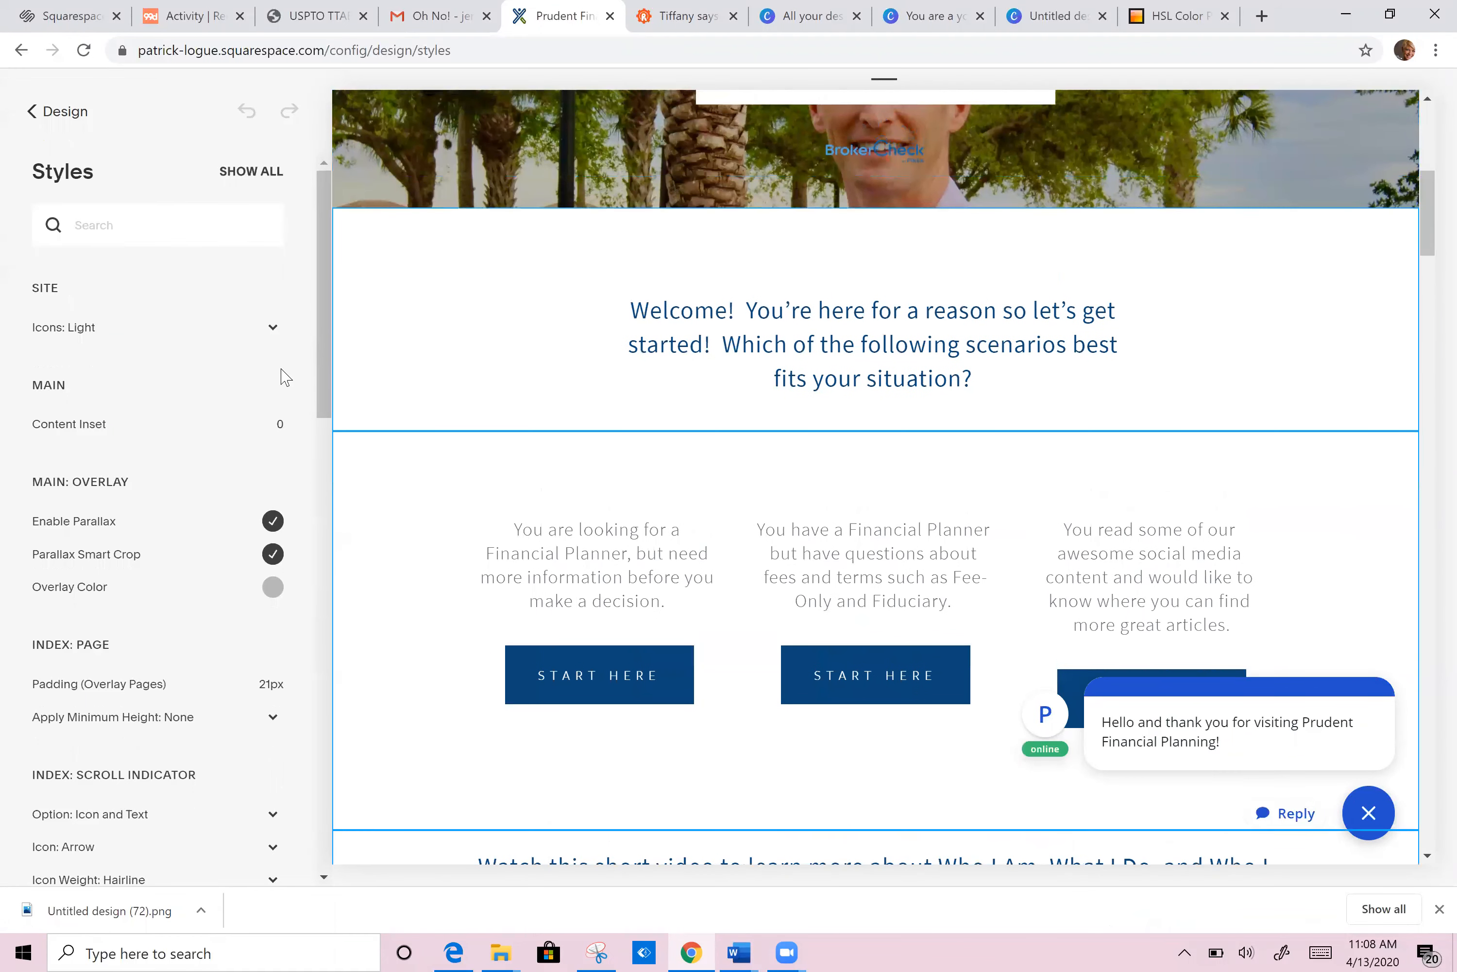
pyautogui.scroll(-3, 323, 376)
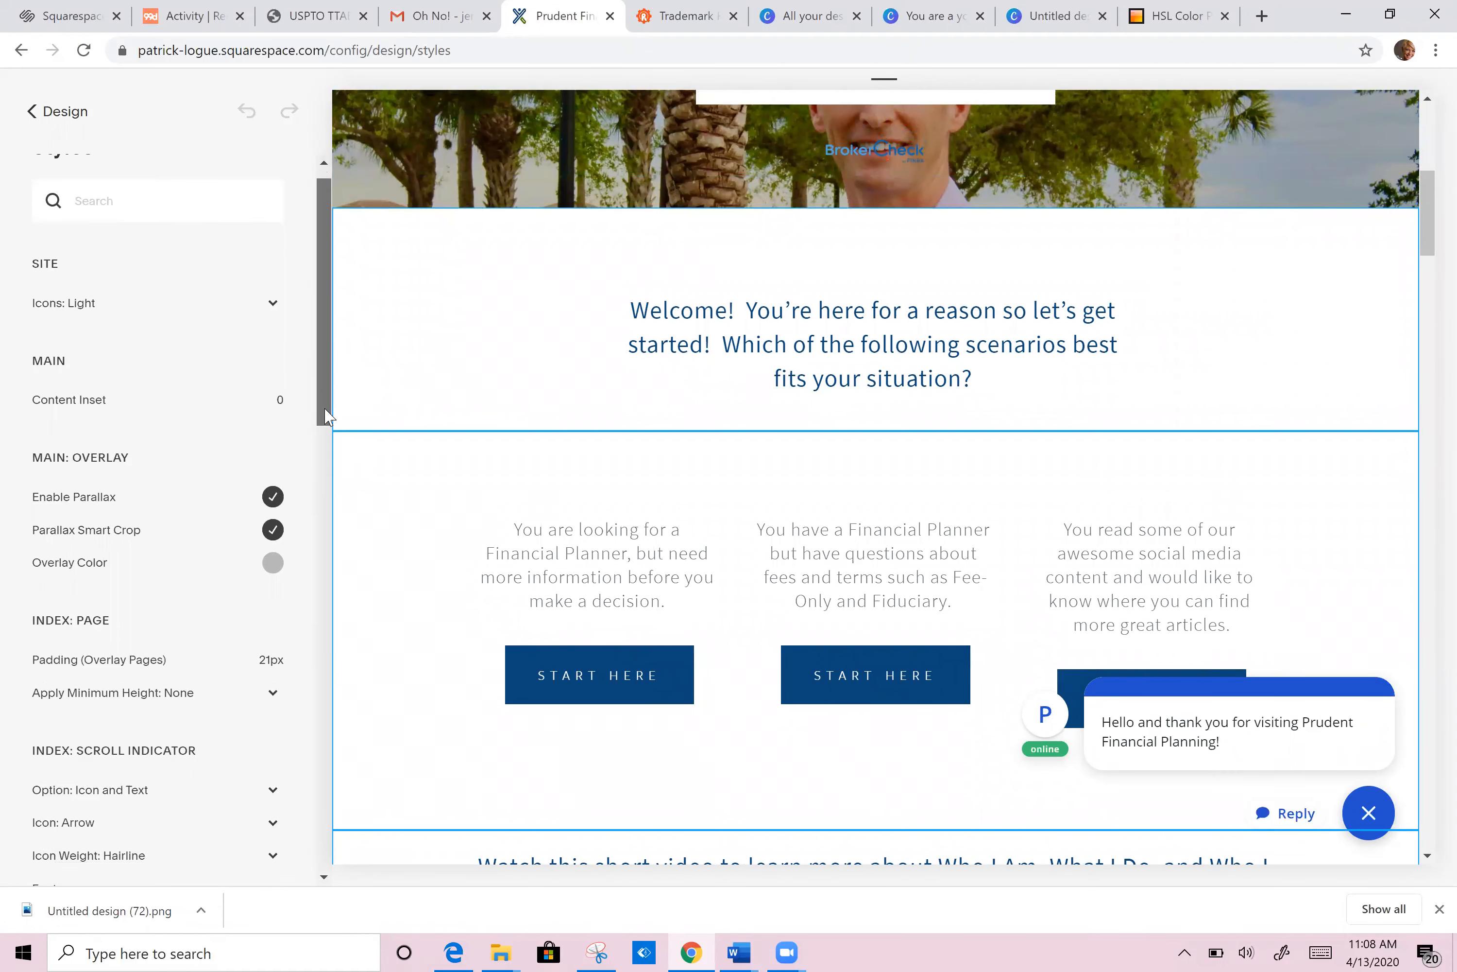
pyautogui.scroll(4, 317, 411)
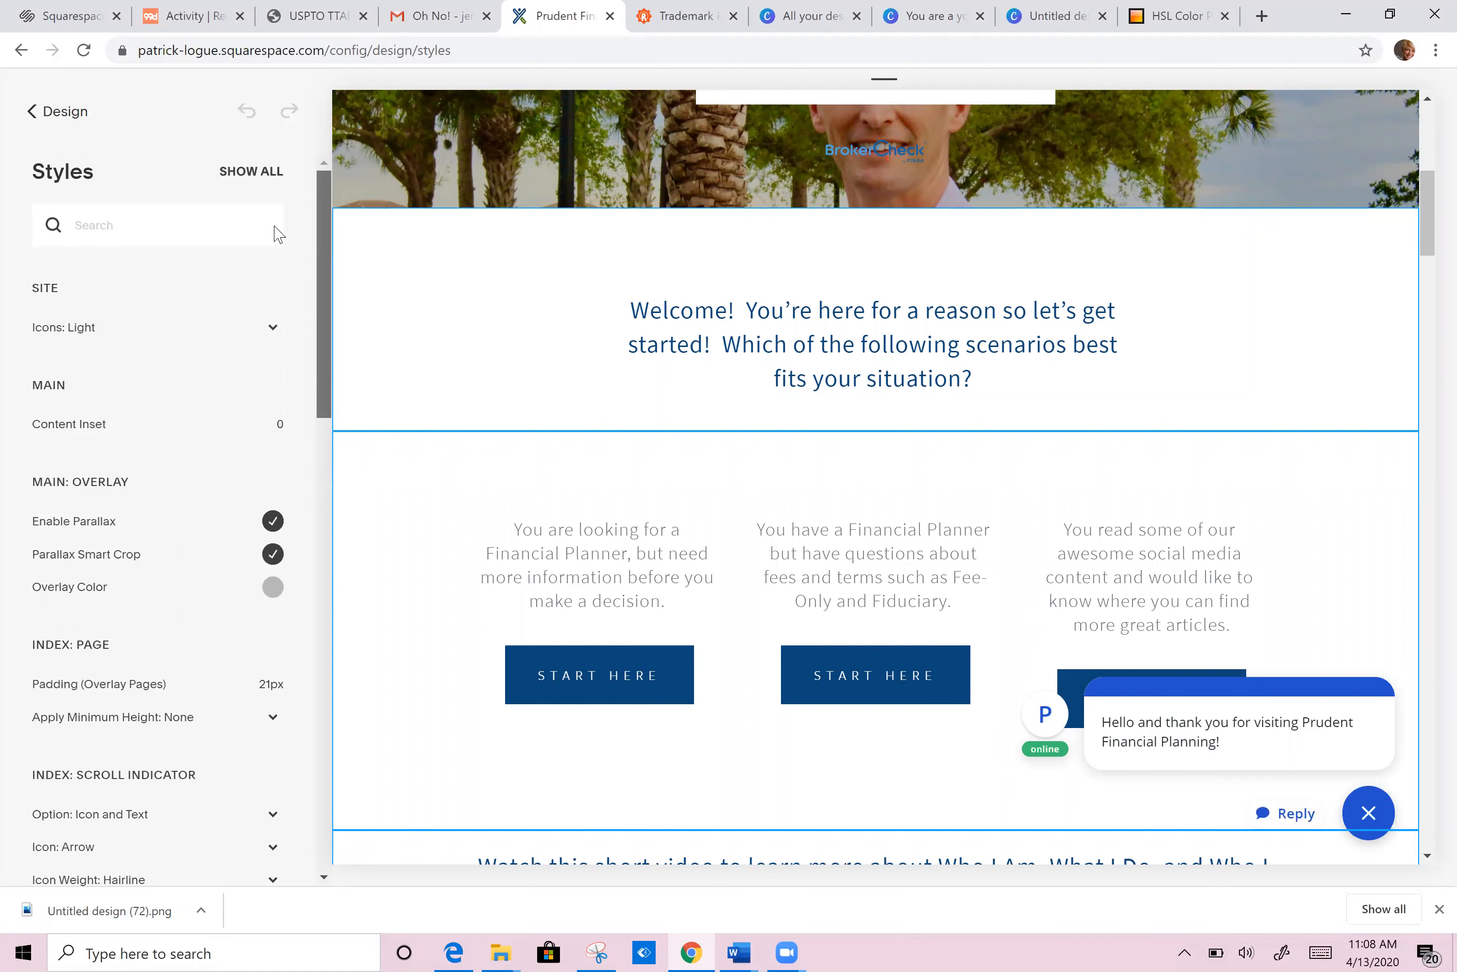
pyautogui.click(249, 173)
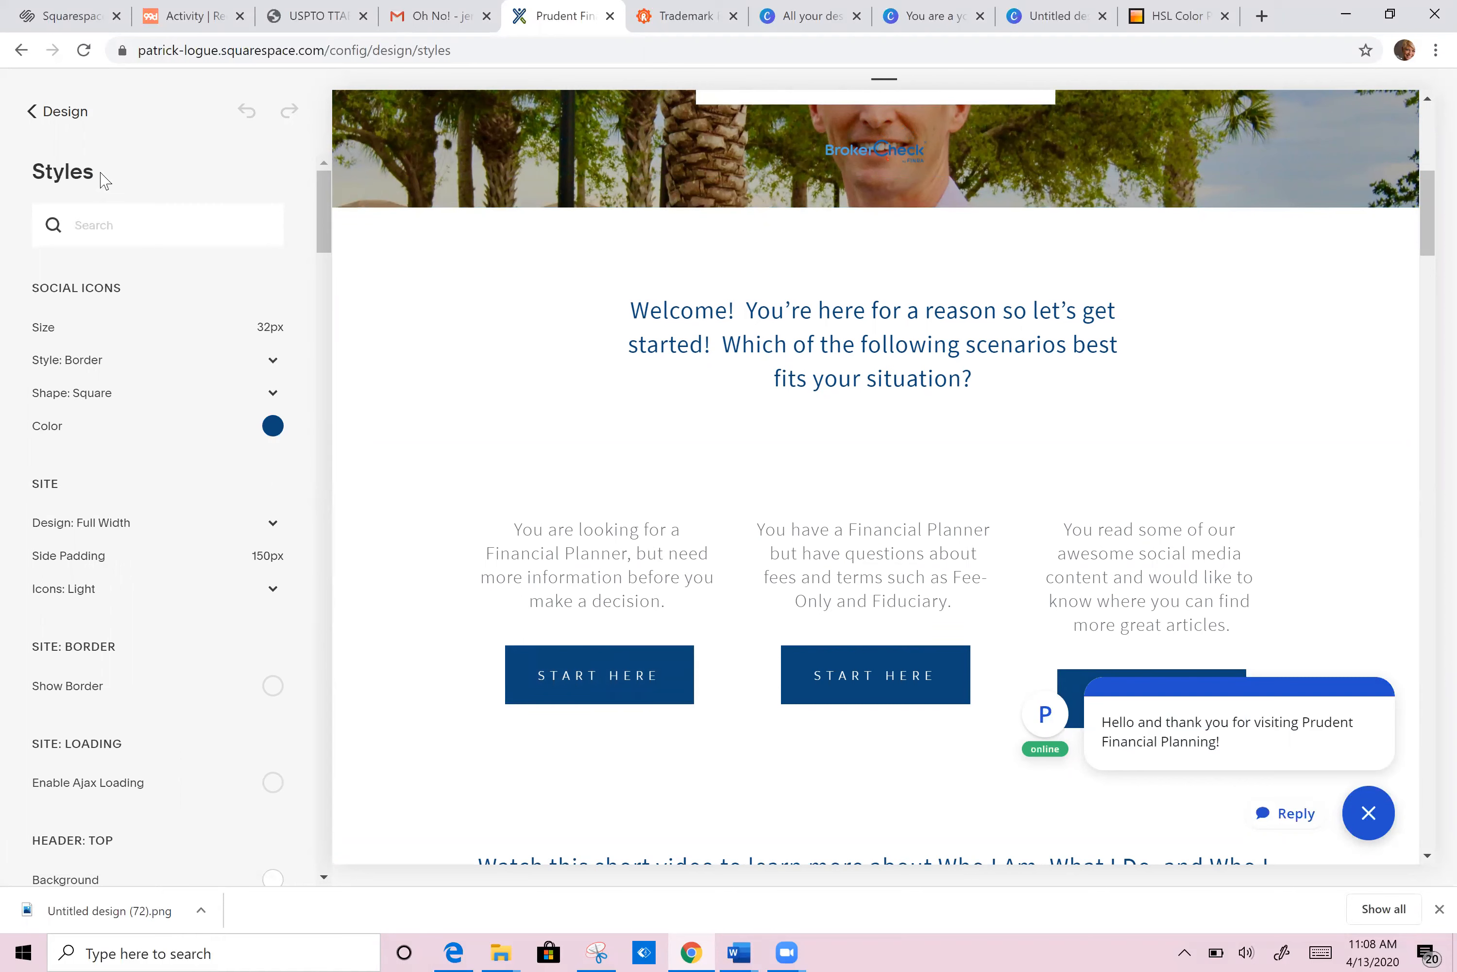
# Step: Select the social icons colour value hsl(208, 83%, 26%) and switch to the Canva design
pyautogui.click(271, 427)
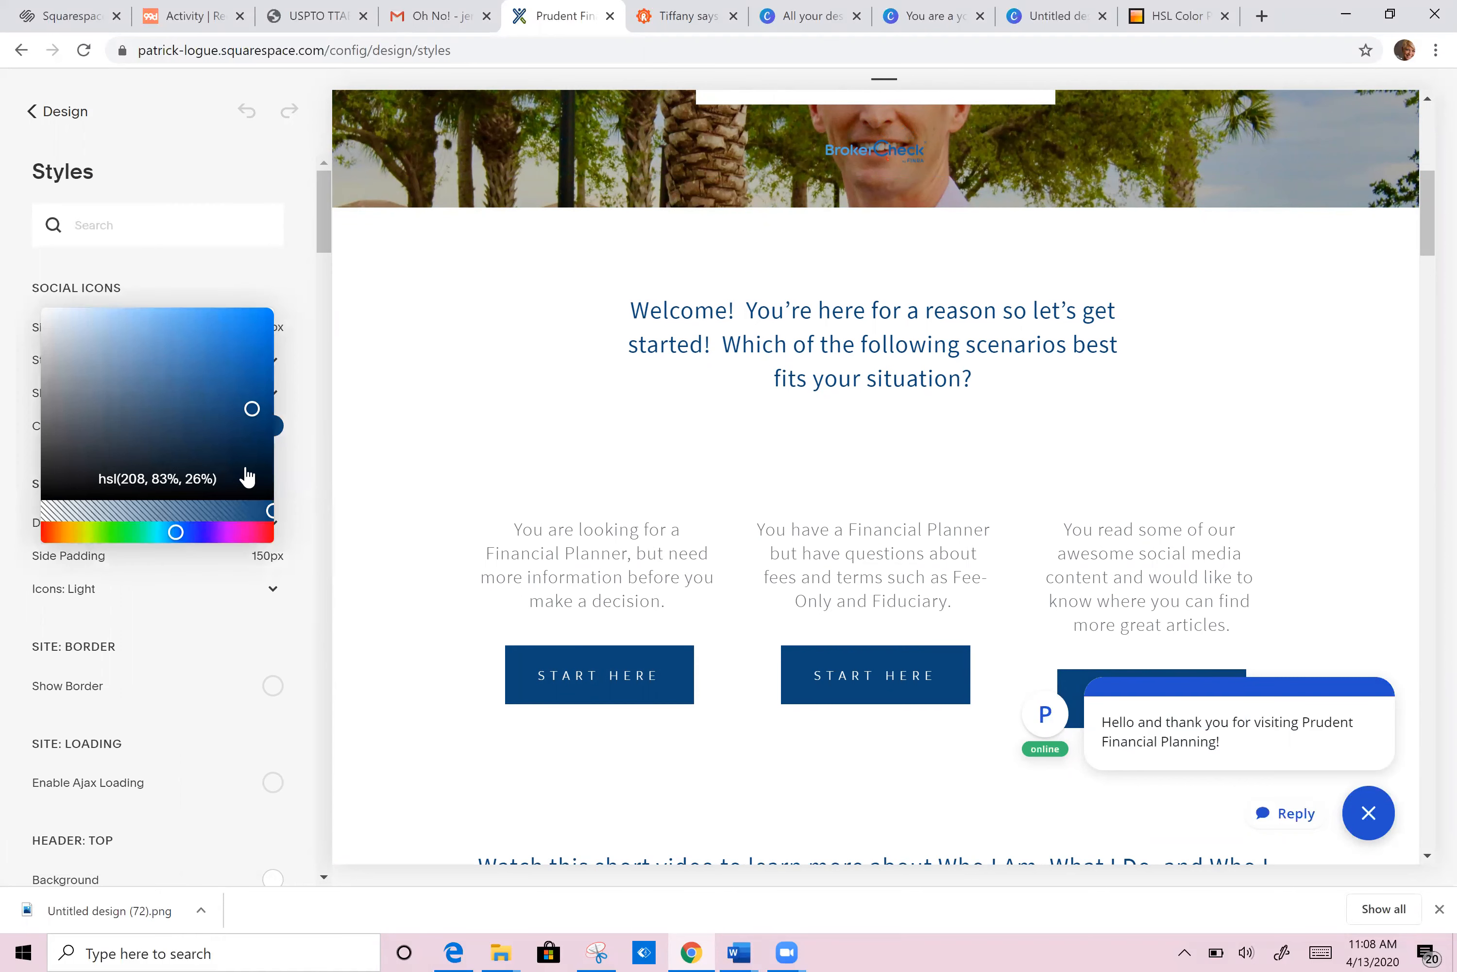
pyautogui.moveTo(231, 481); pyautogui.dragTo(89, 477)
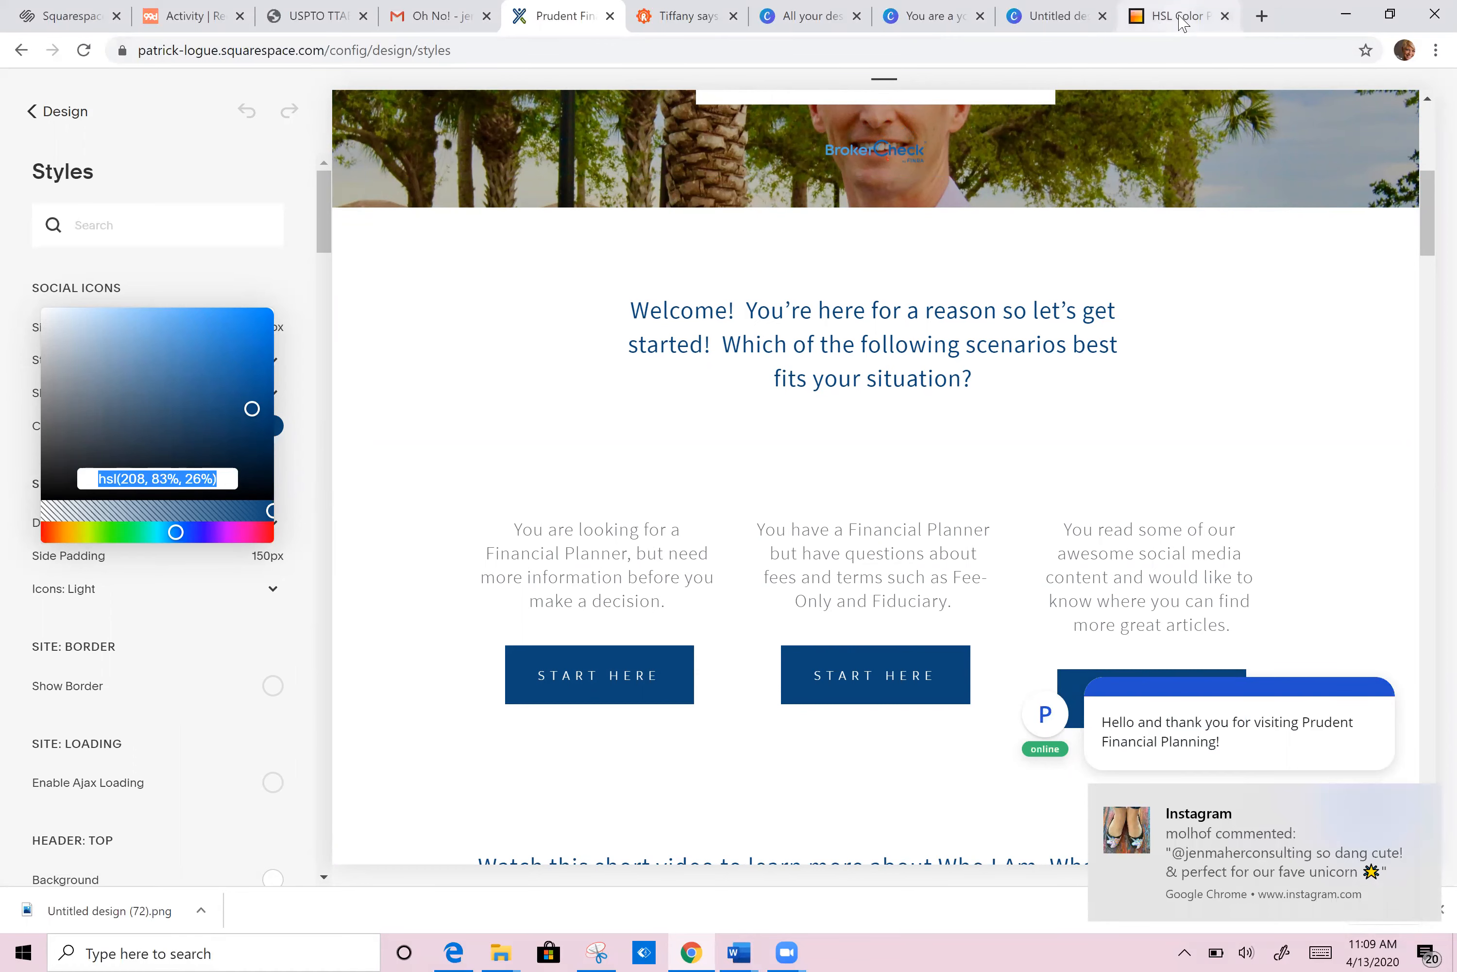
pyautogui.click(1043, 23)
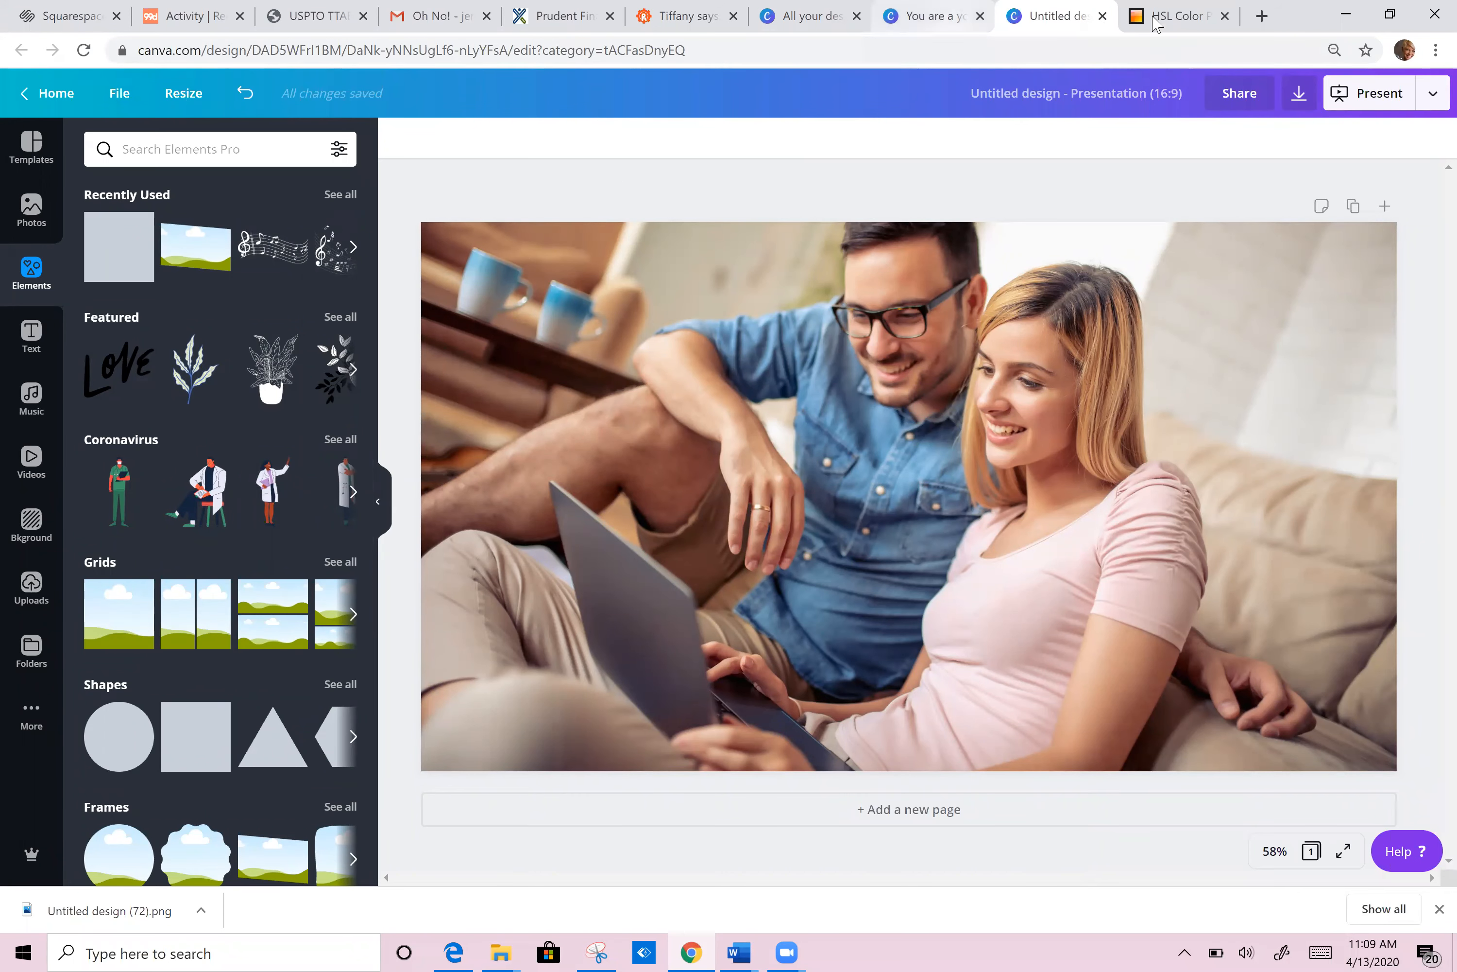
# Step: Convert hsl(208, 83%, 26%) to hex #0b4679 in HSL Color Picker and select the hex code
pyautogui.click(1181, 23)
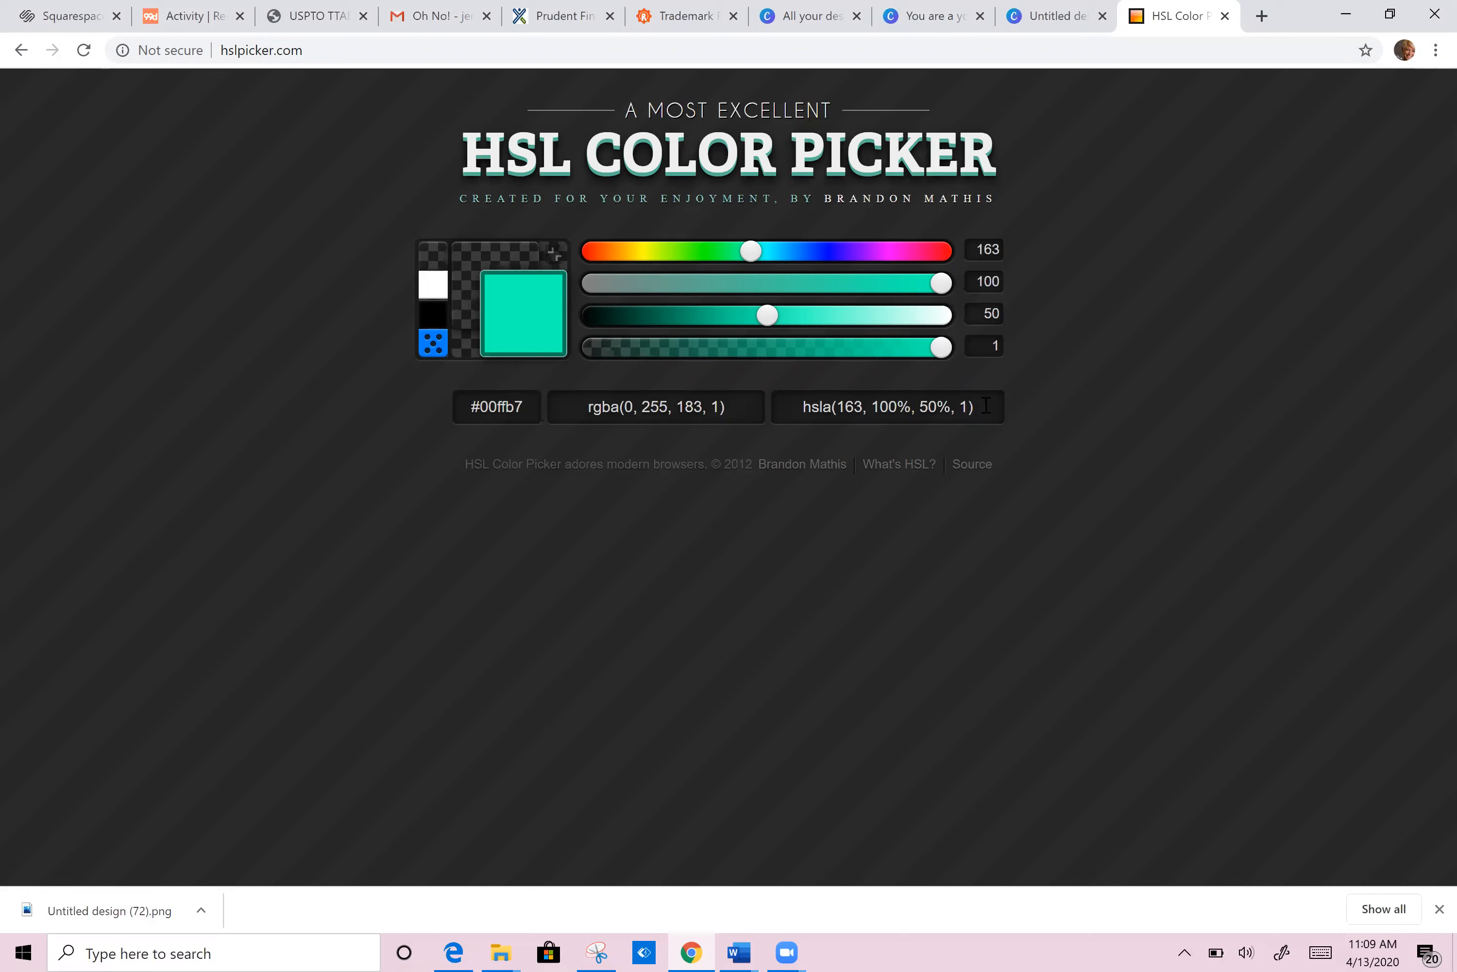
pyautogui.moveTo(982, 405); pyautogui.dragTo(784, 409)
pyautogui.write('hsla(208, 83%, 26%, 1)')
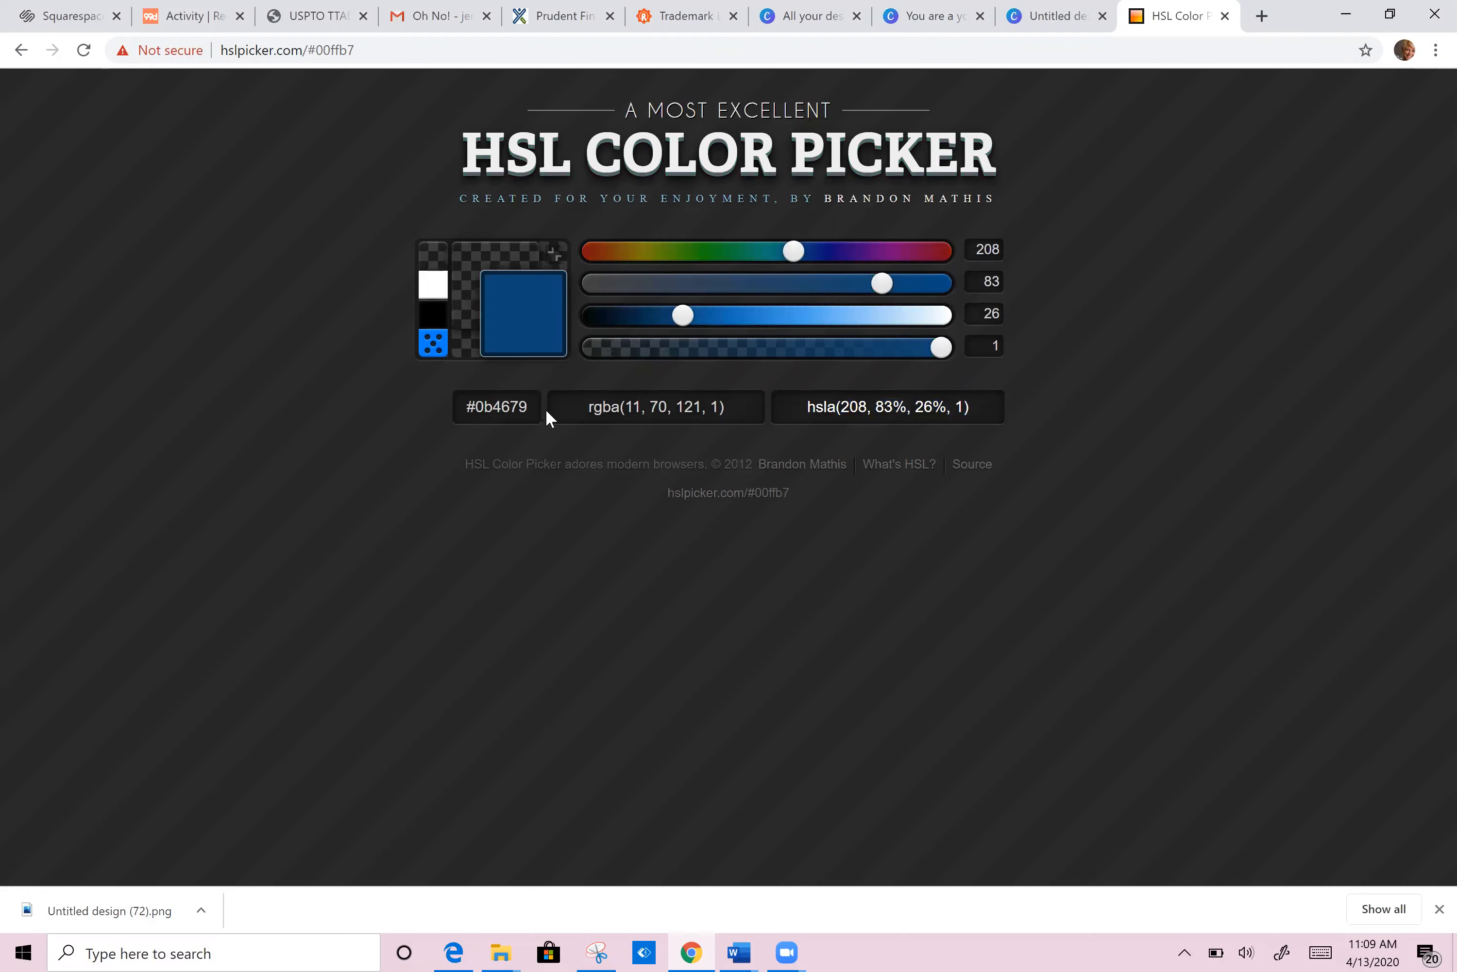
pyautogui.moveTo(499, 409); pyautogui.dragTo(465, 410)
pyautogui.hotkey('ctrl', 'c')
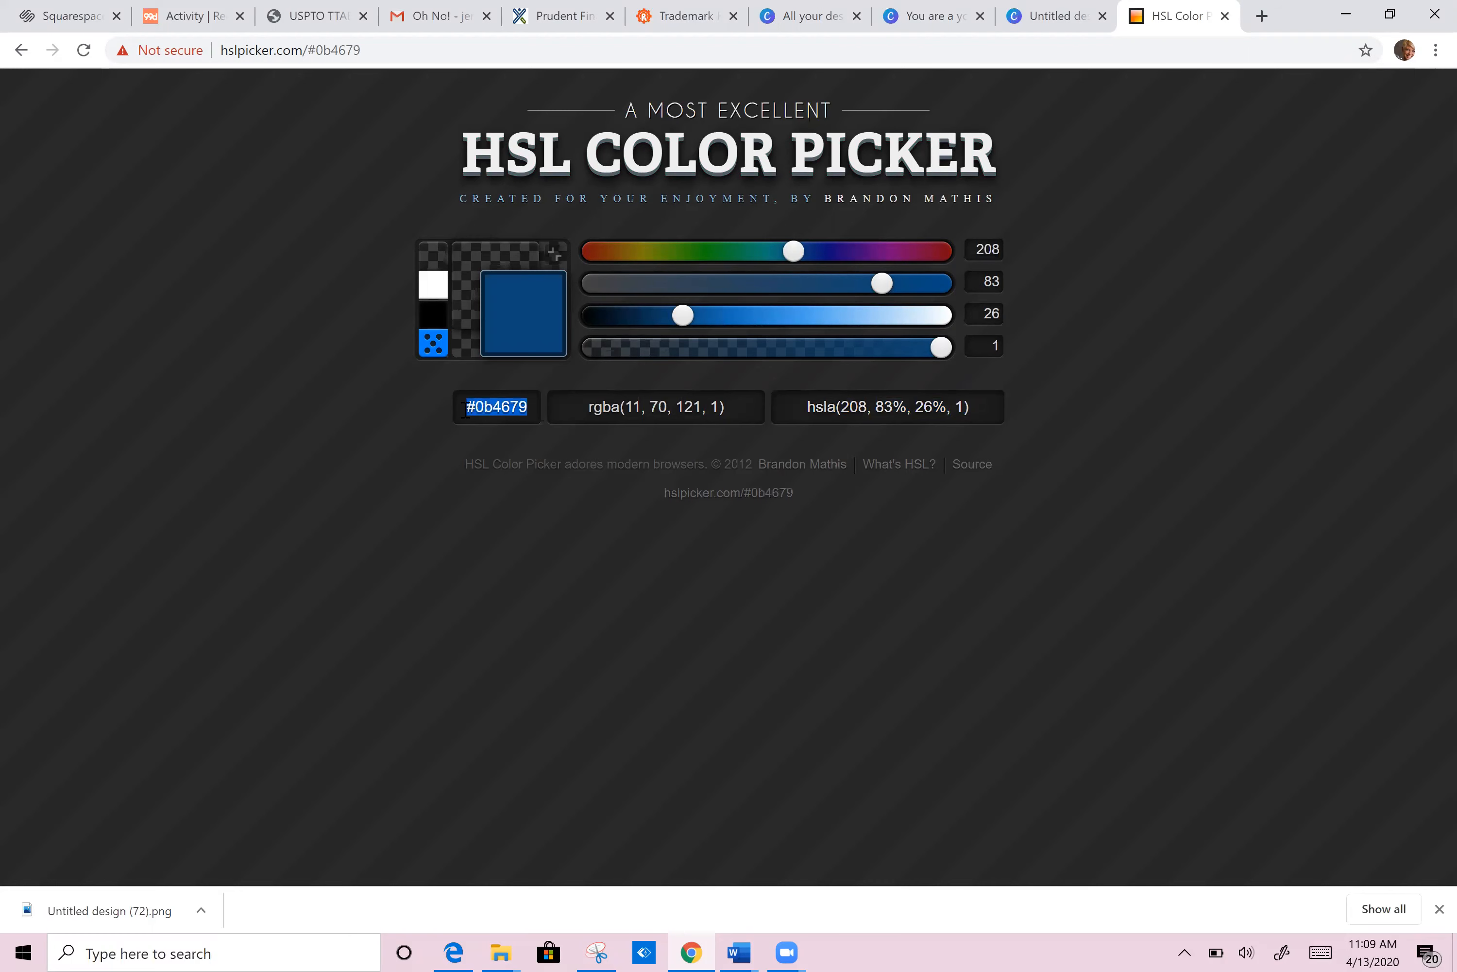
pyautogui.click(1028, 19)
# Step: Start a new Presentation design from Canva's All your designs page
pyautogui.click(815, 21)
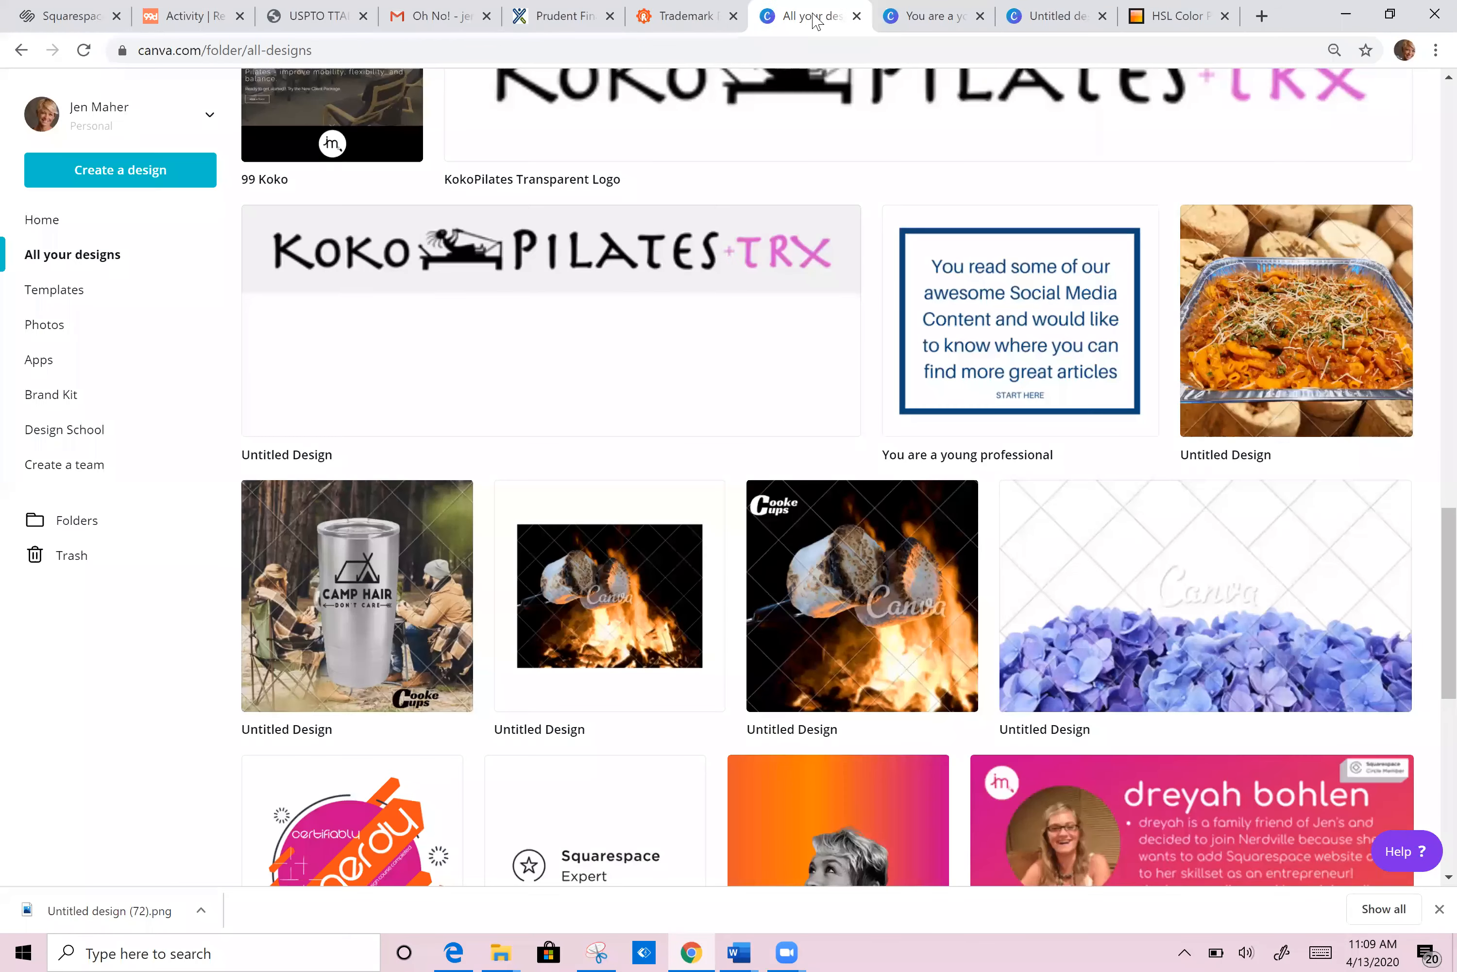
pyautogui.scroll(20, 200, 222)
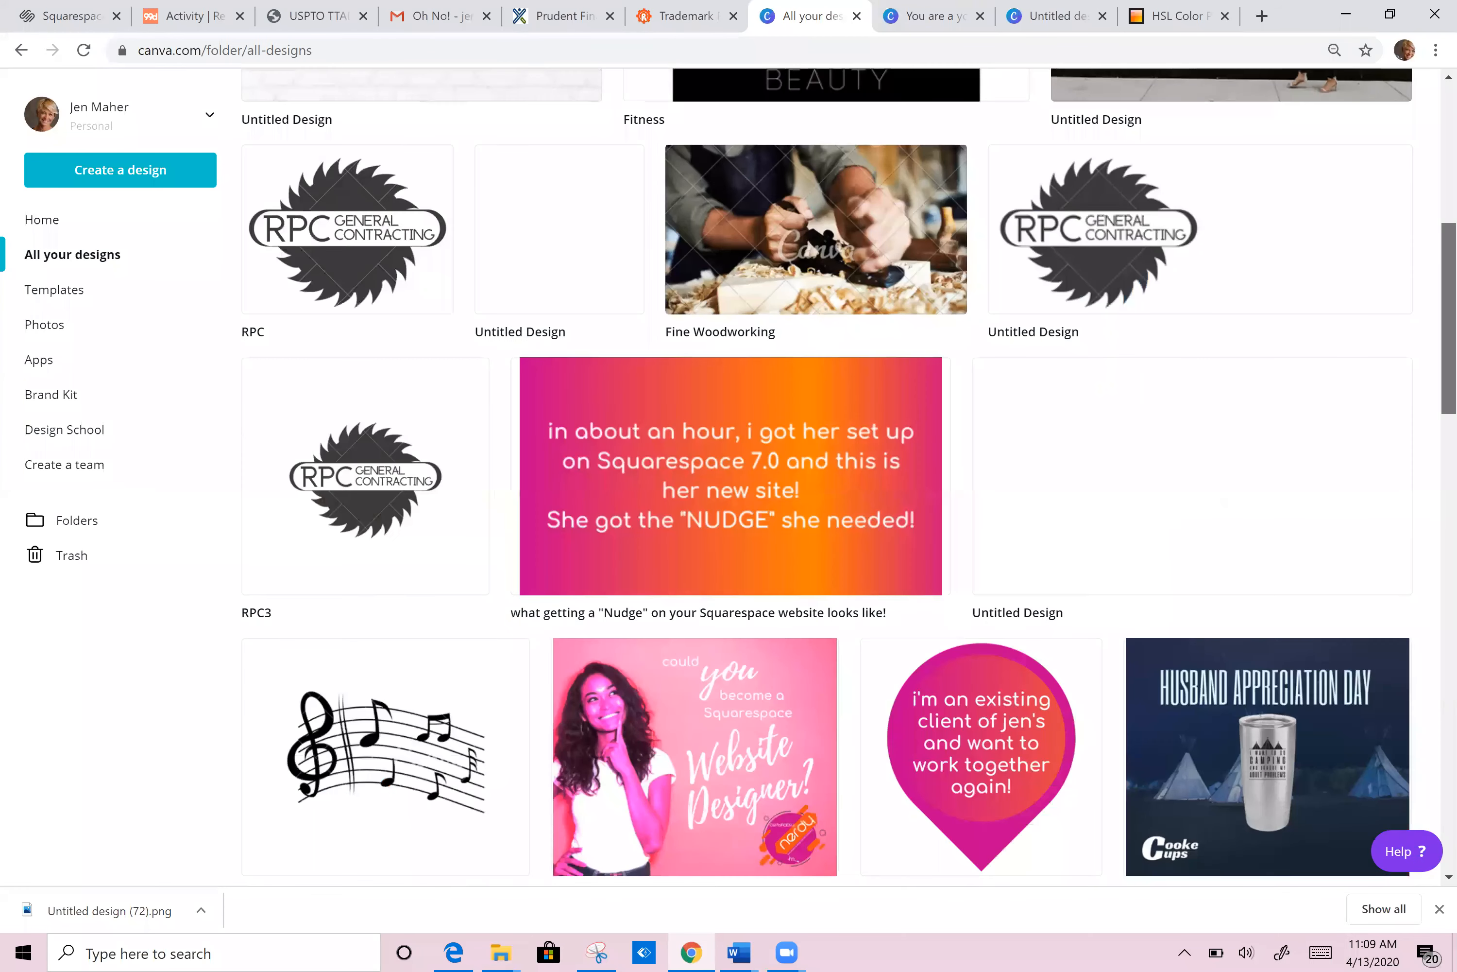
pyautogui.click(117, 178)
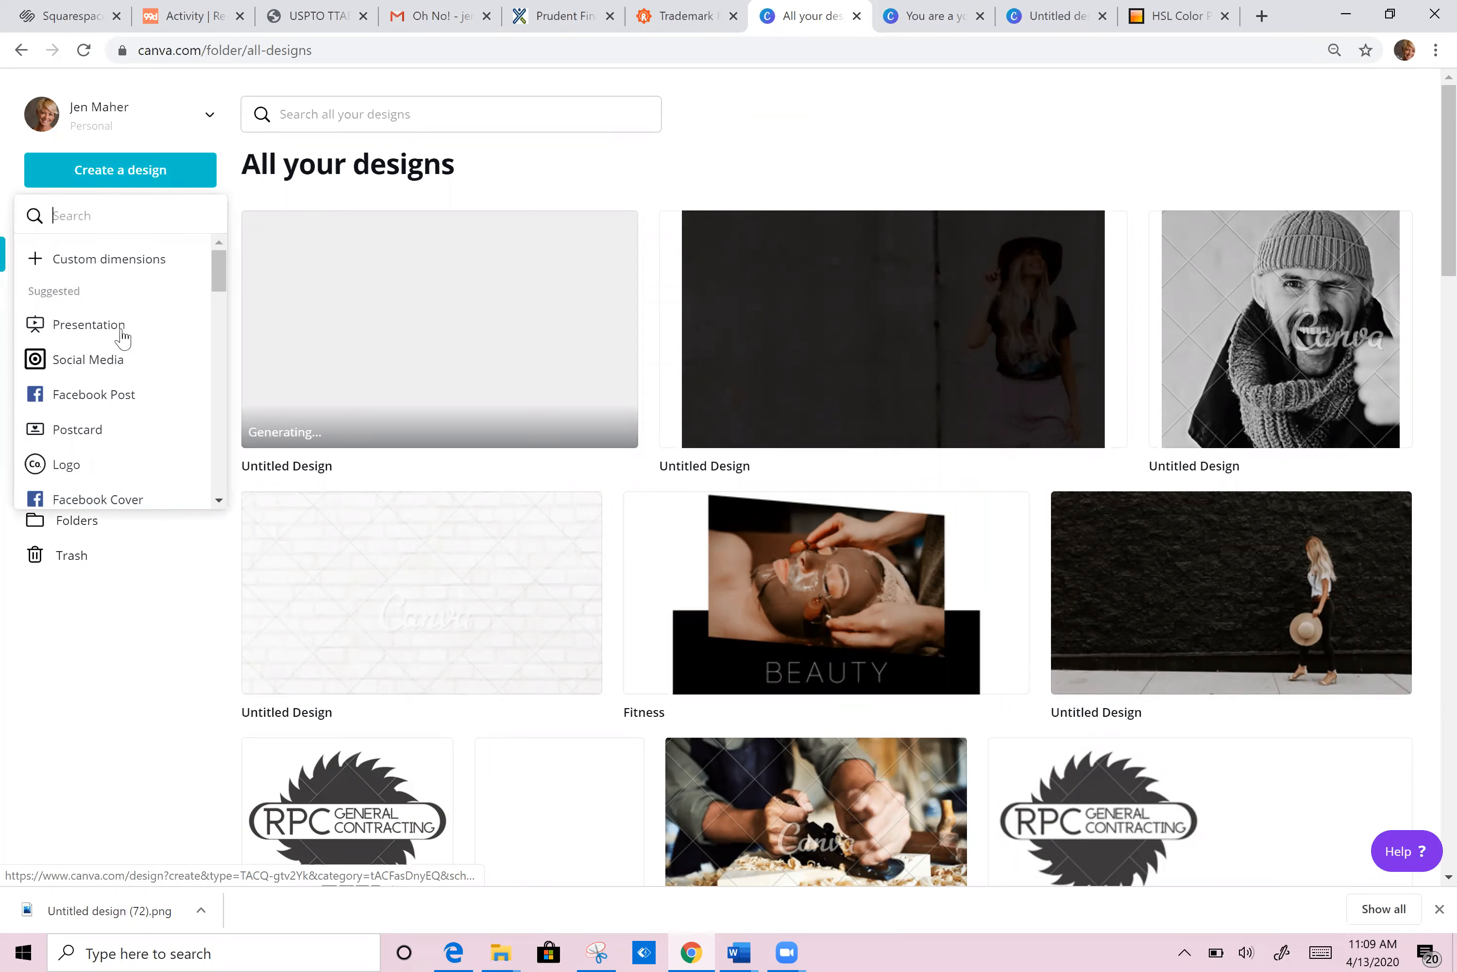
pyautogui.click(89, 326)
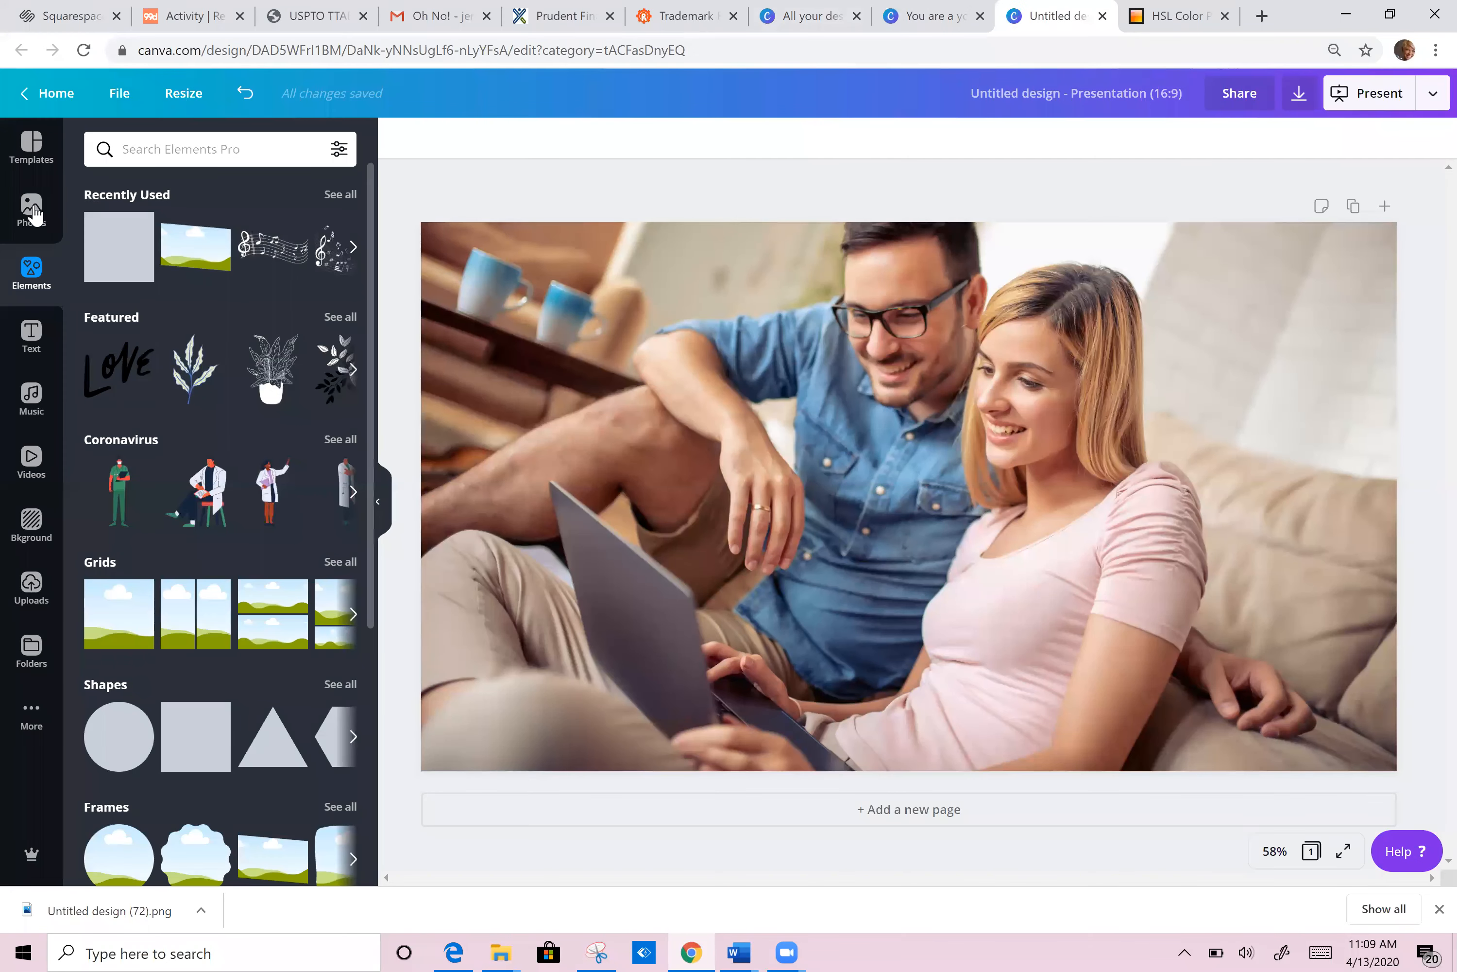
# Step: Return to the 'young couple' photo results and check the couple photo's available effects
pyautogui.click(31, 150)
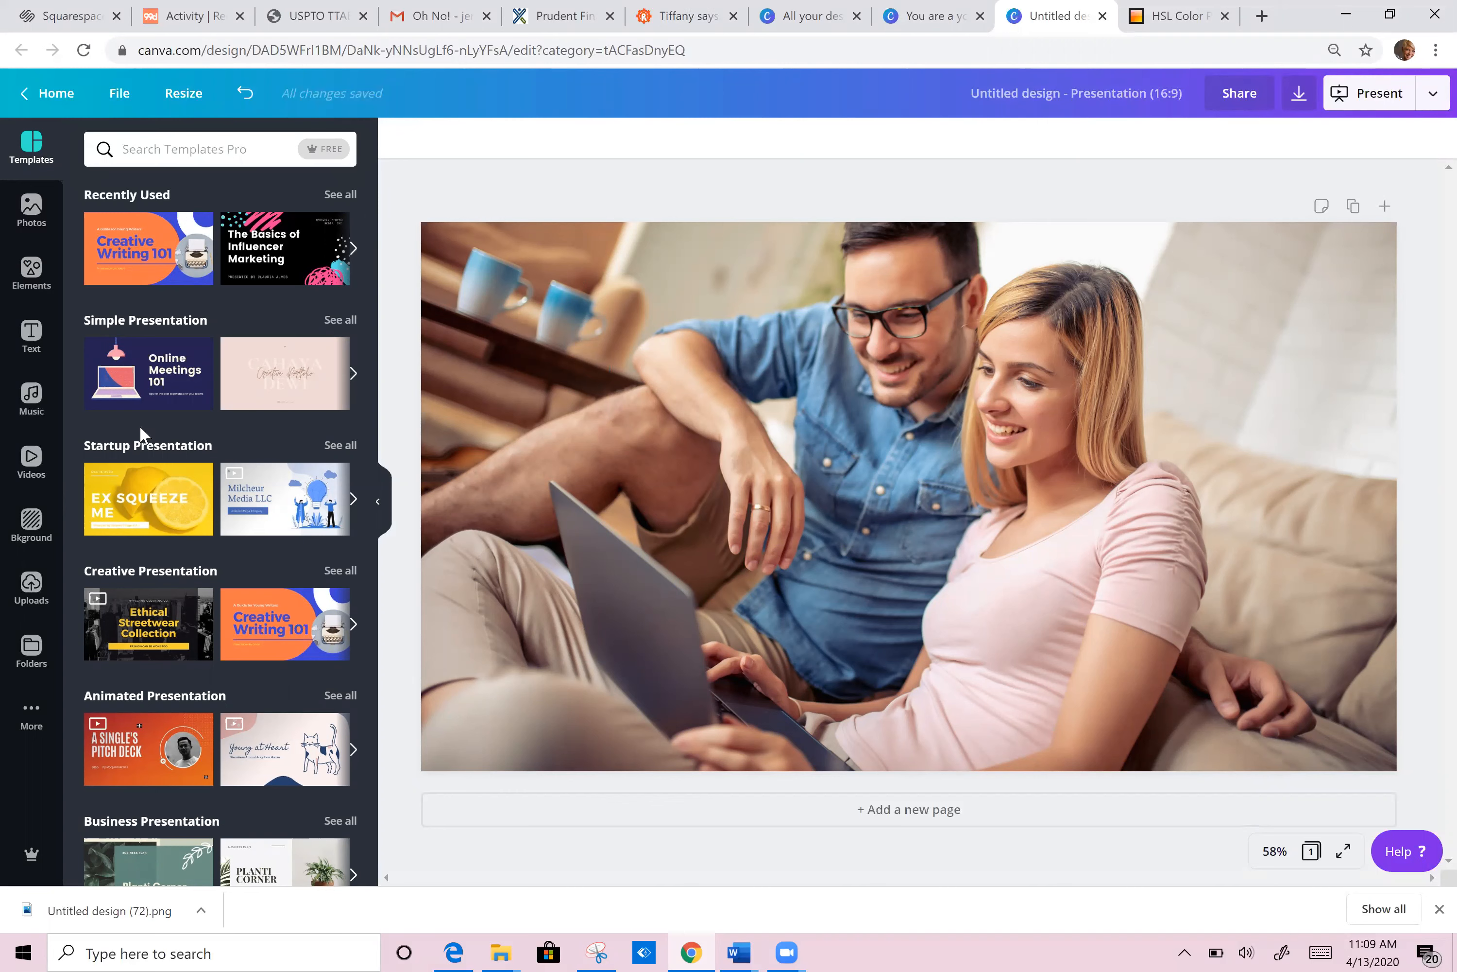
pyautogui.click(32, 210)
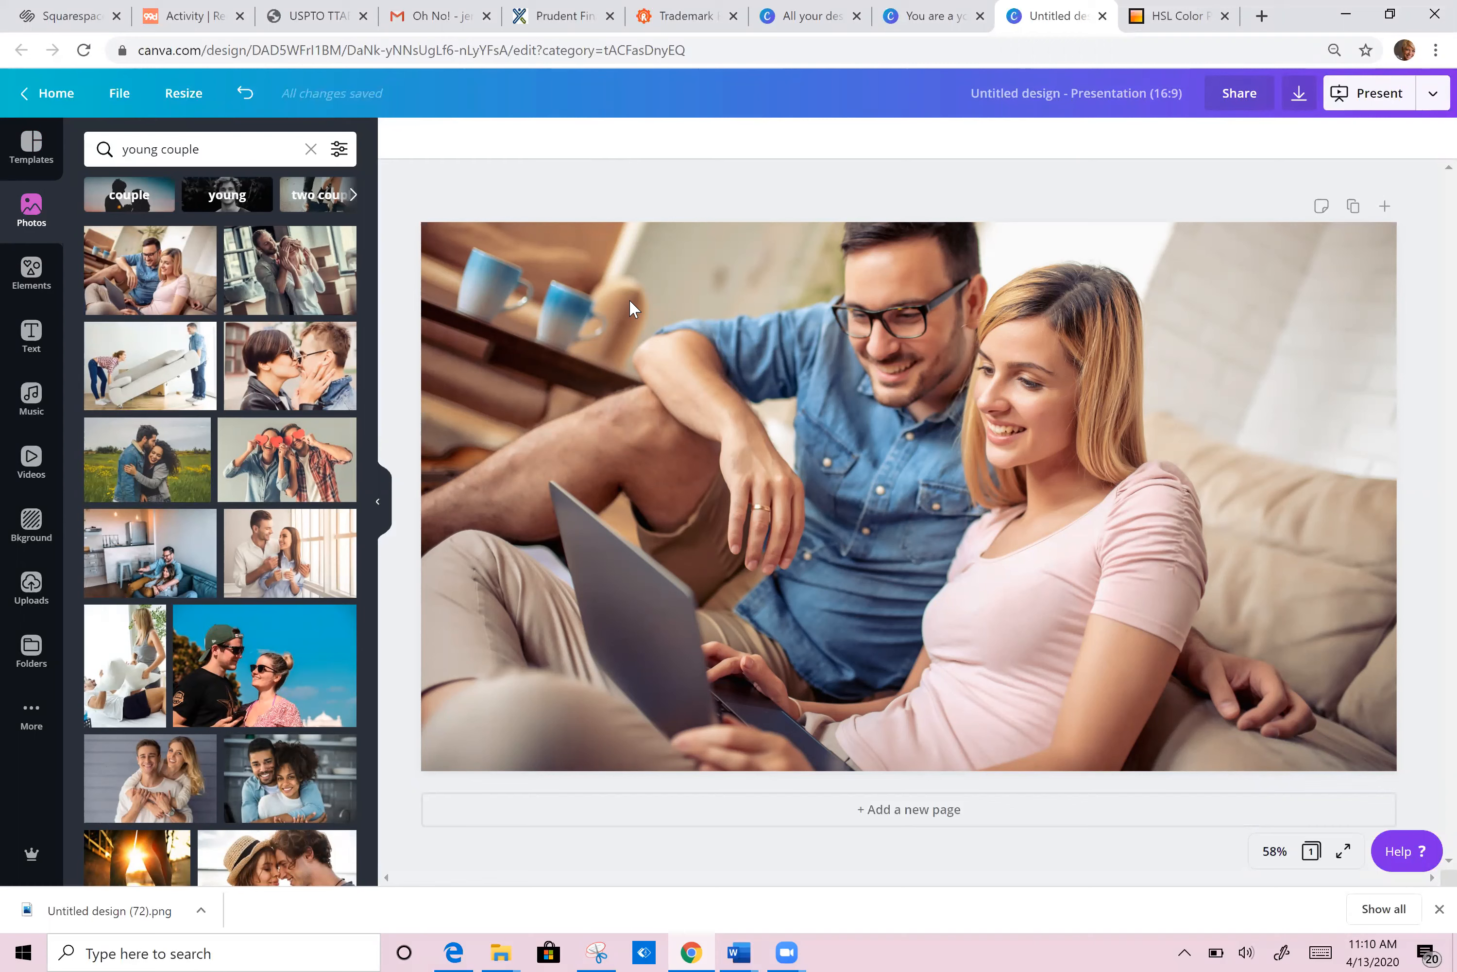
pyautogui.click(593, 296)
pyautogui.click(448, 141)
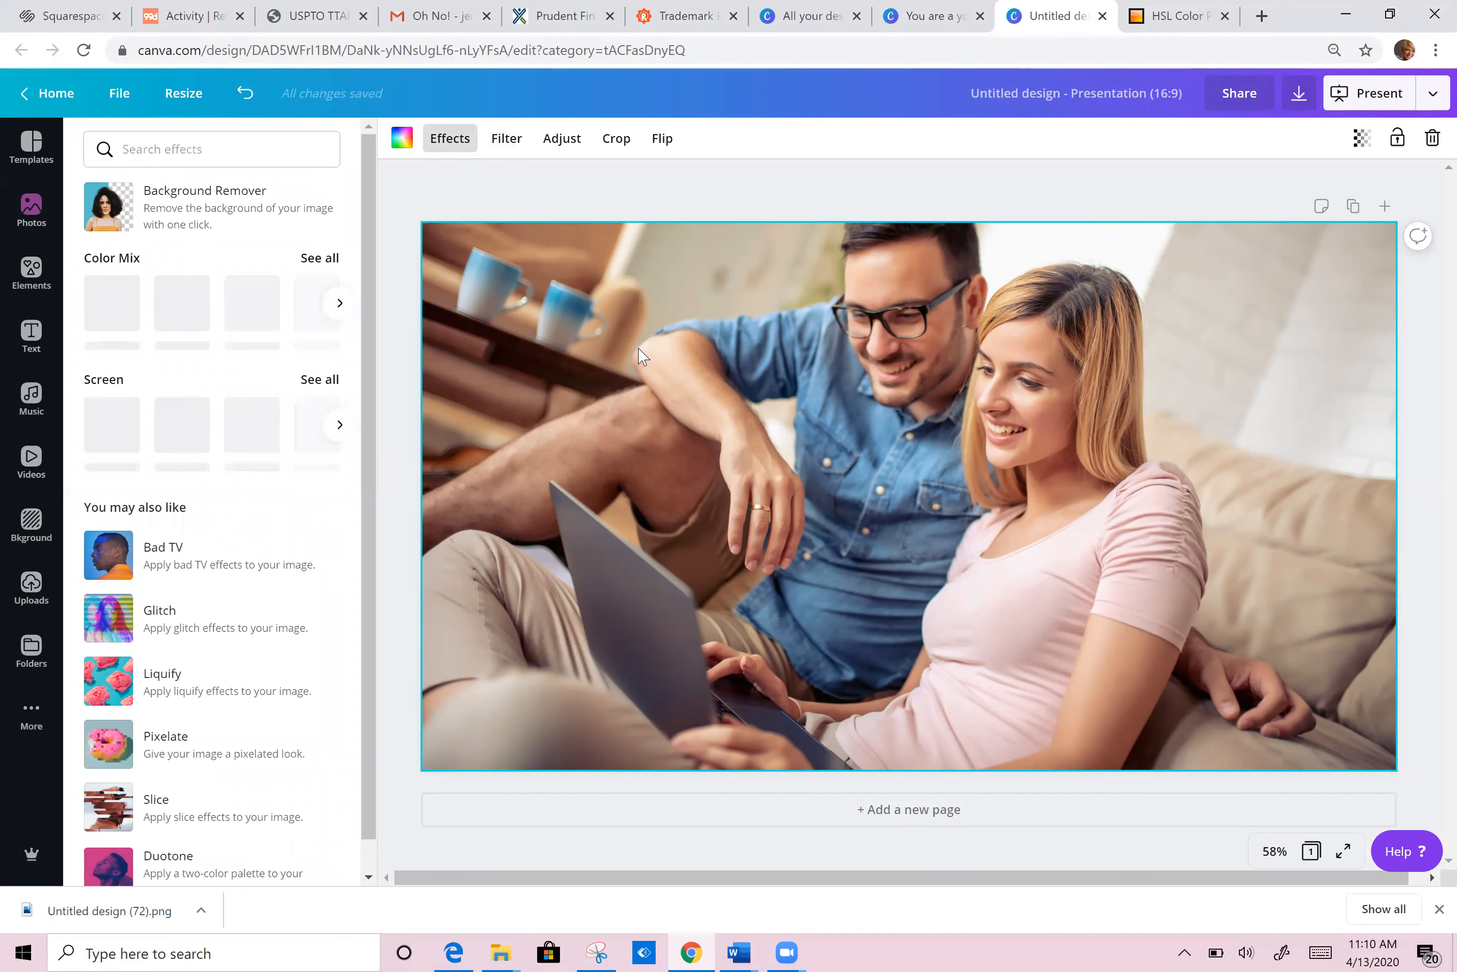
pyautogui.click(730, 187)
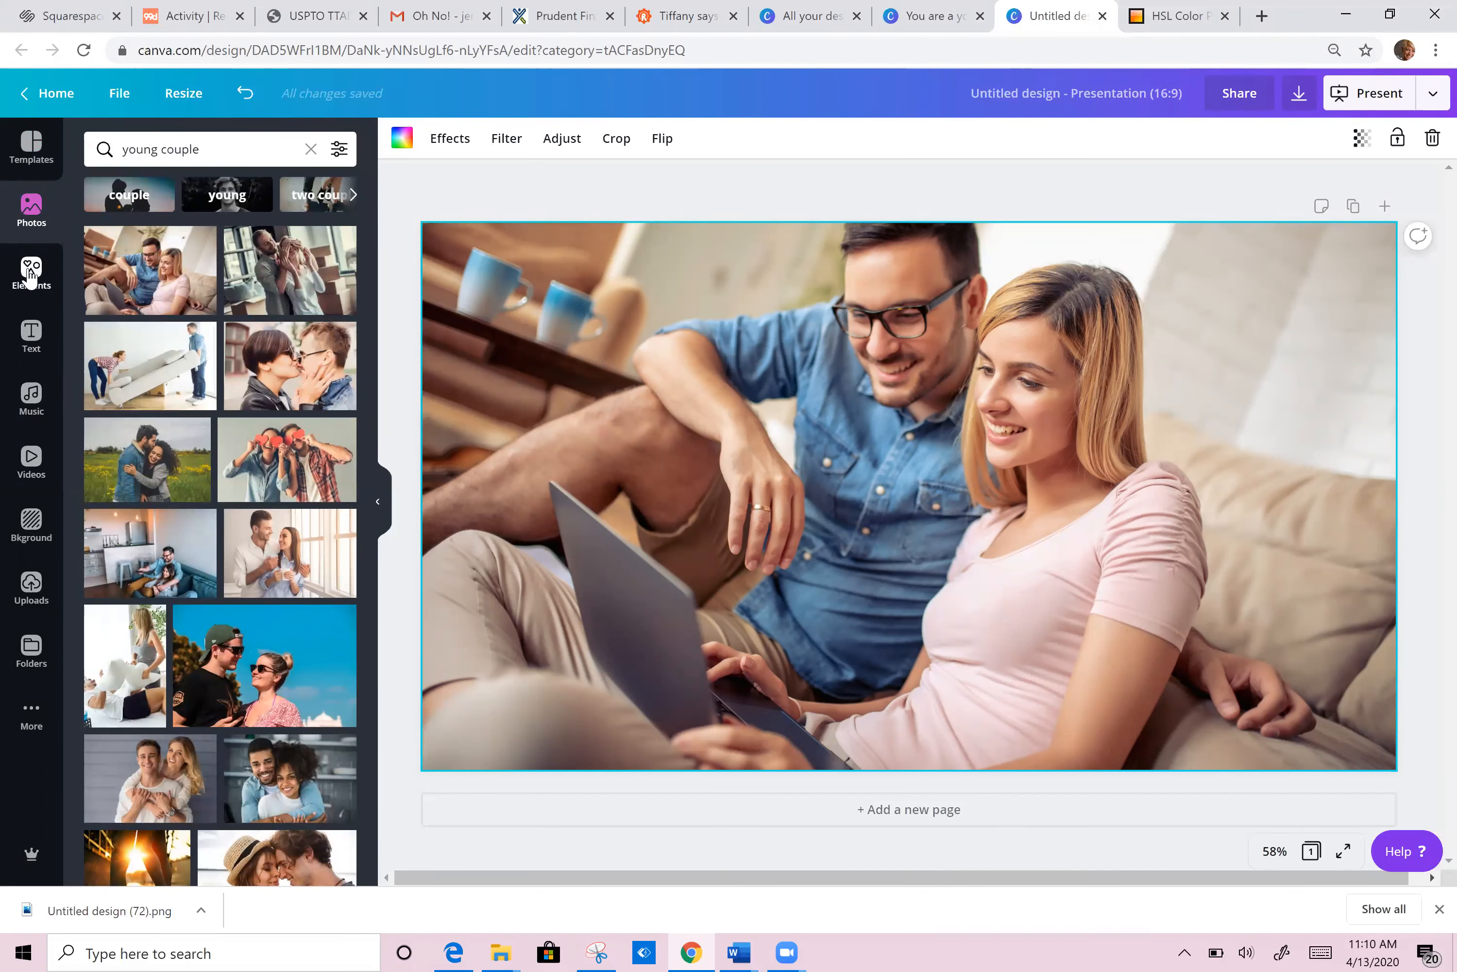
# Step: Add a grey square and stretch it to cover the whole 1920 × 1080 slide
pyautogui.click(30, 273)
pyautogui.click(118, 250)
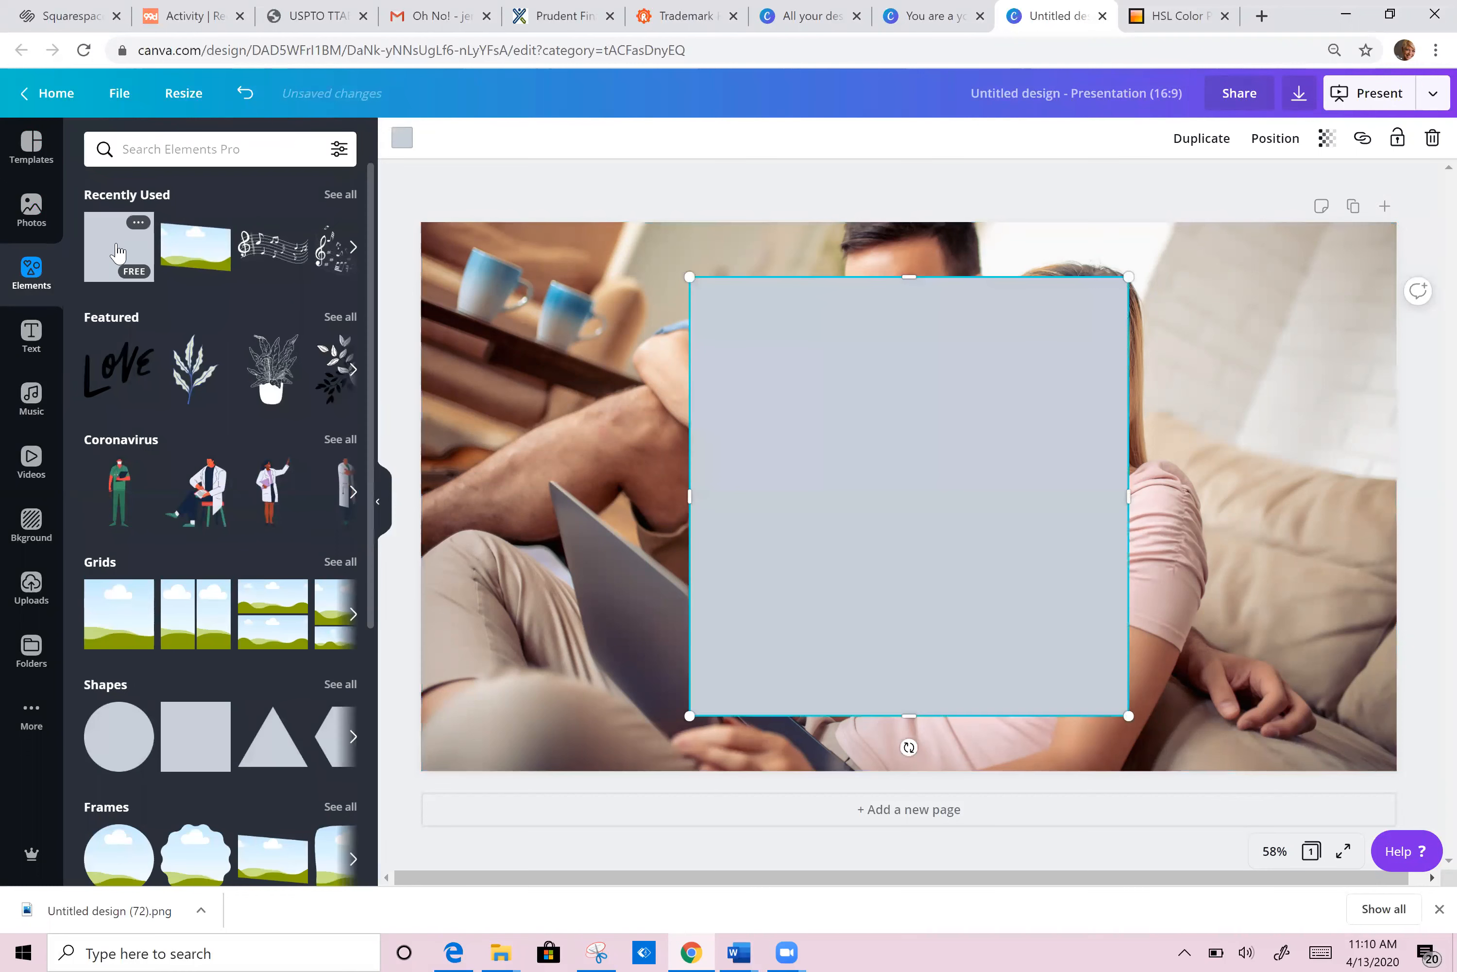
pyautogui.moveTo(872, 426); pyautogui.dragTo(602, 365)
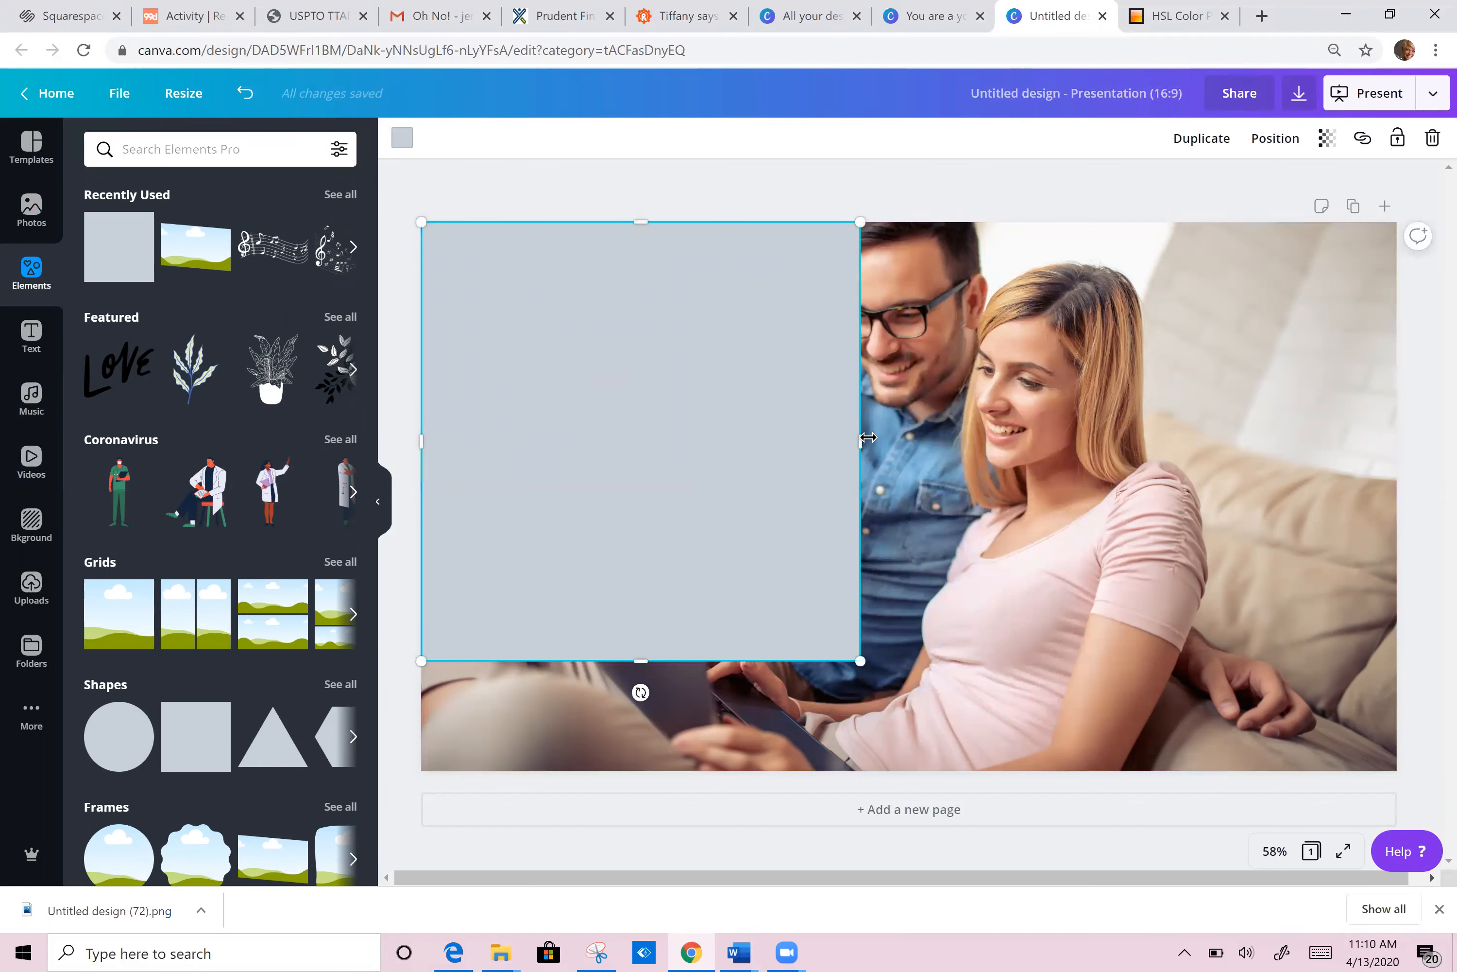
pyautogui.moveTo(867, 443); pyautogui.dragTo(1402, 403)
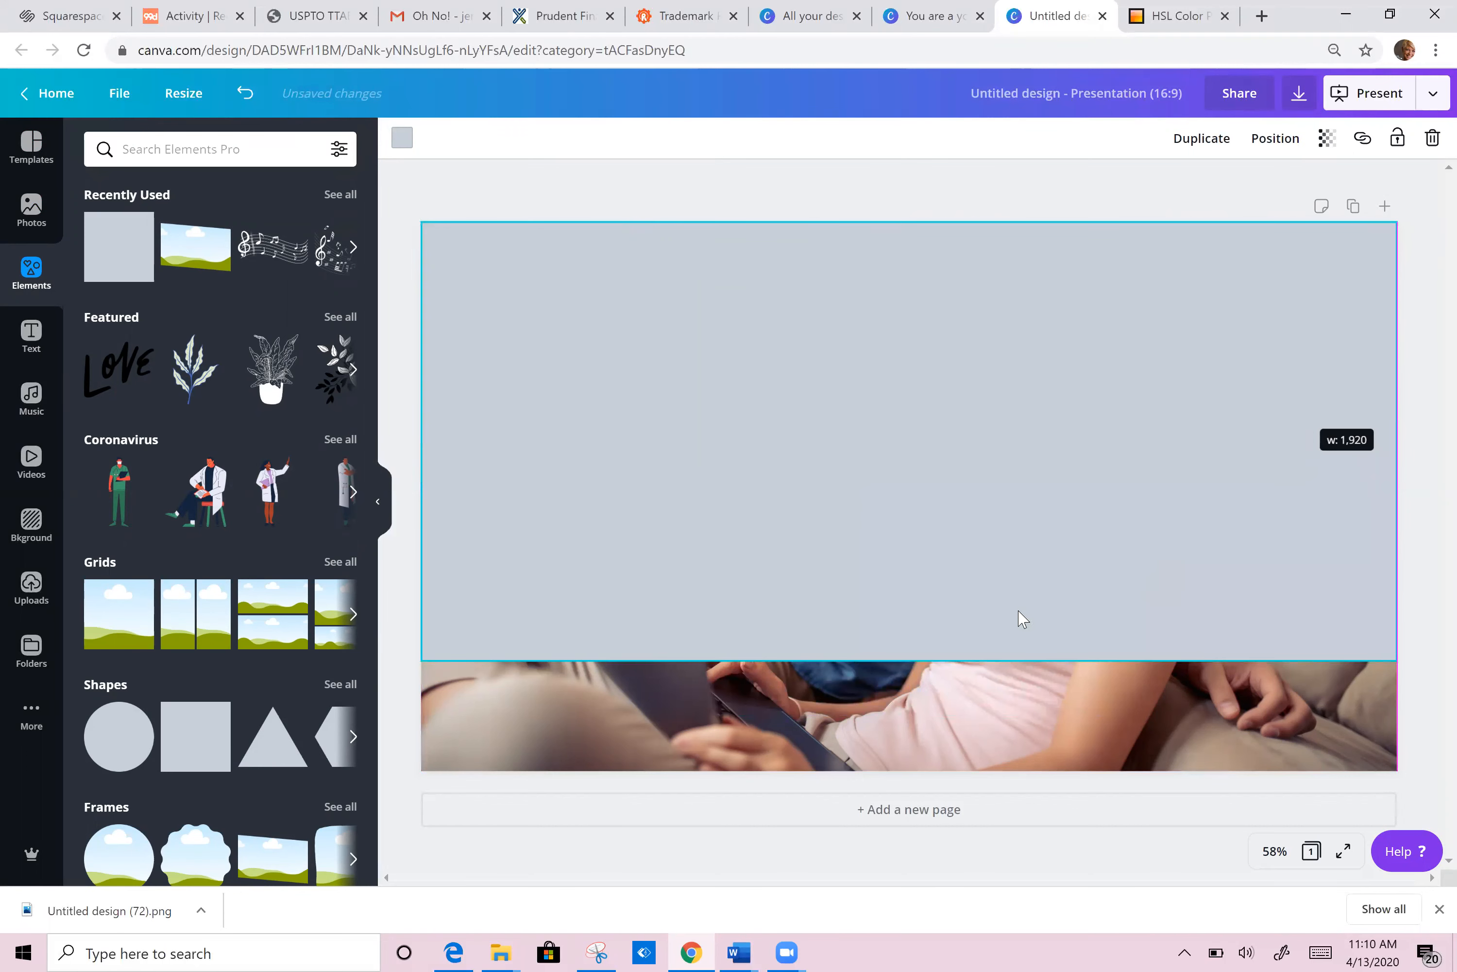
pyautogui.moveTo(914, 706); pyautogui.dragTo(911, 775)
pyautogui.click(403, 141)
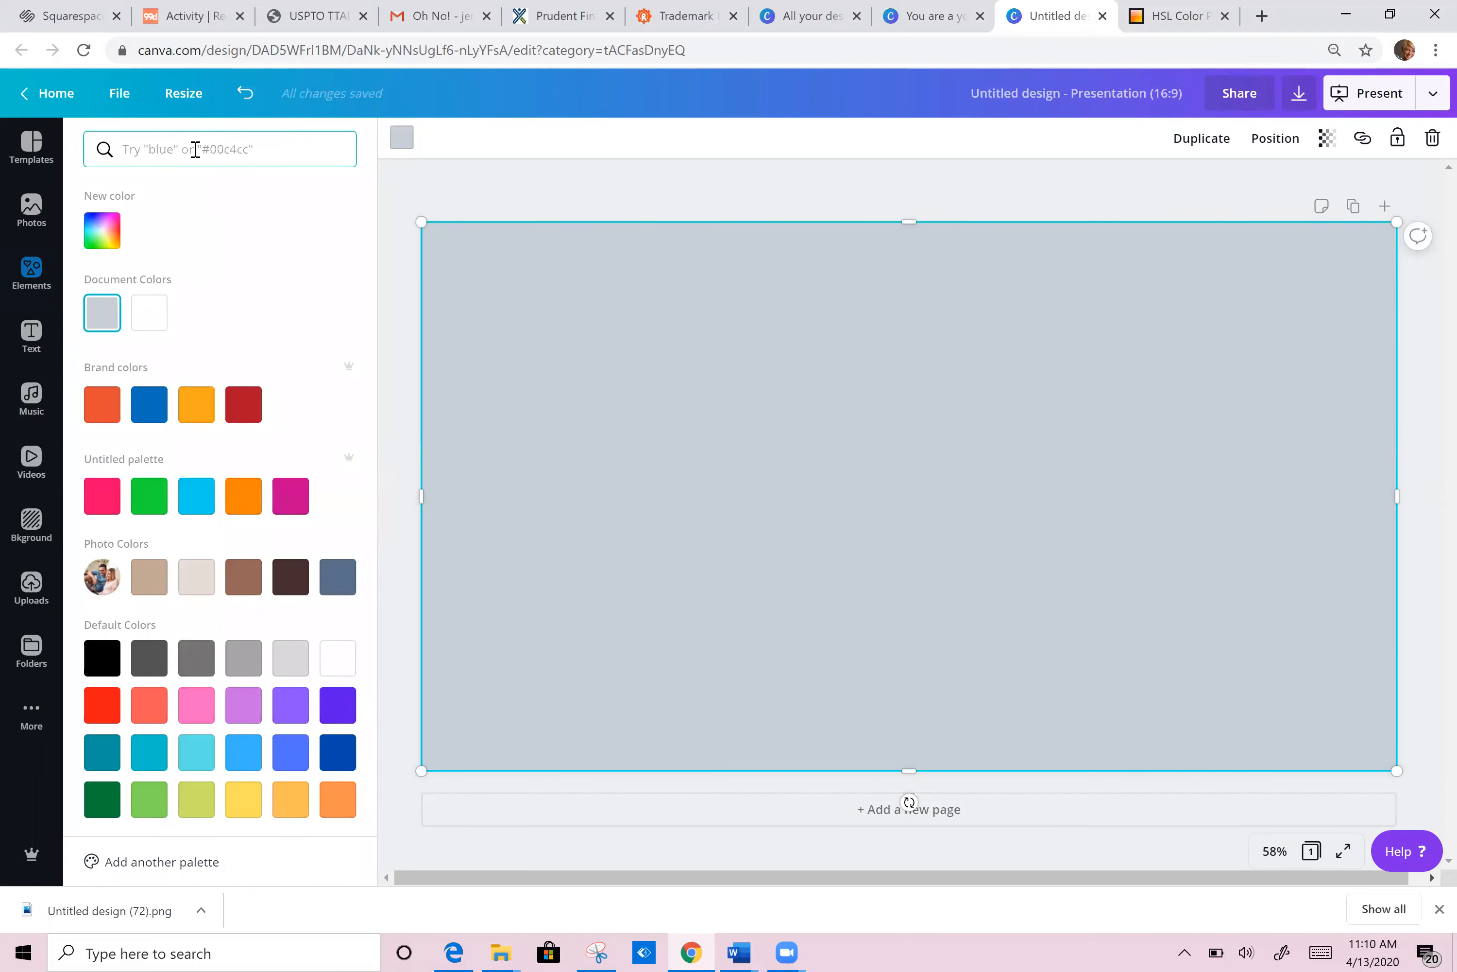
# Step: Fill the full-slide rectangle with #0b4679 and set its transparency to 82
pyautogui.hotkey('ctrl', 'v')
pyautogui.click(99, 242)
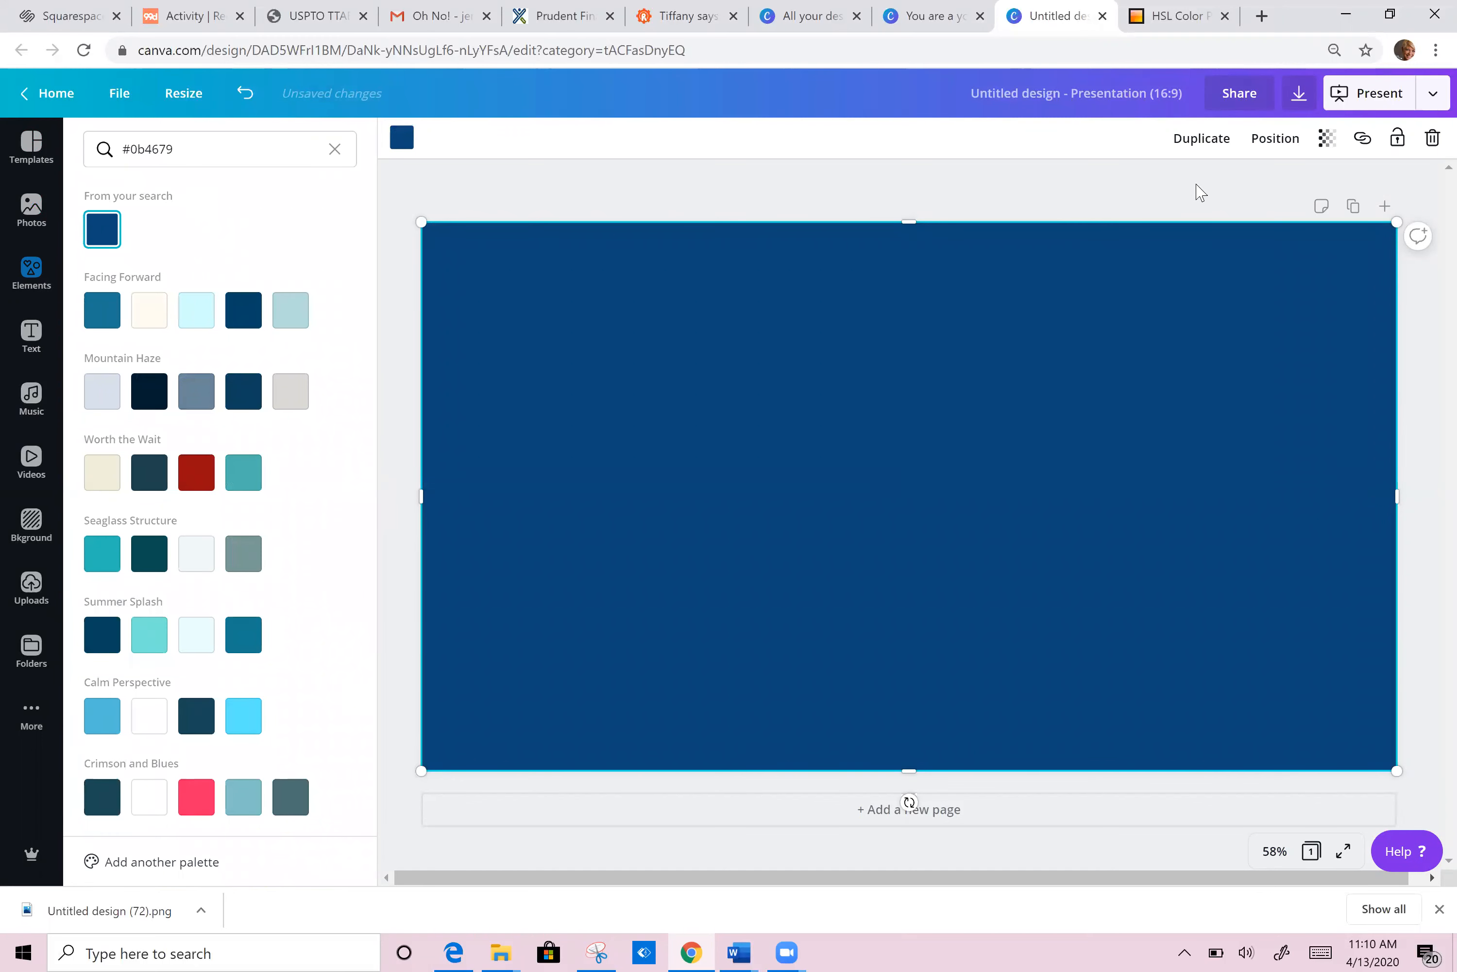
pyautogui.click(1328, 143)
pyautogui.moveTo(1260, 192)
pyautogui.mouseDown()
pyautogui.moveTo(1245, 188)
pyautogui.moveTo(1263, 196)
pyautogui.mouseUp()
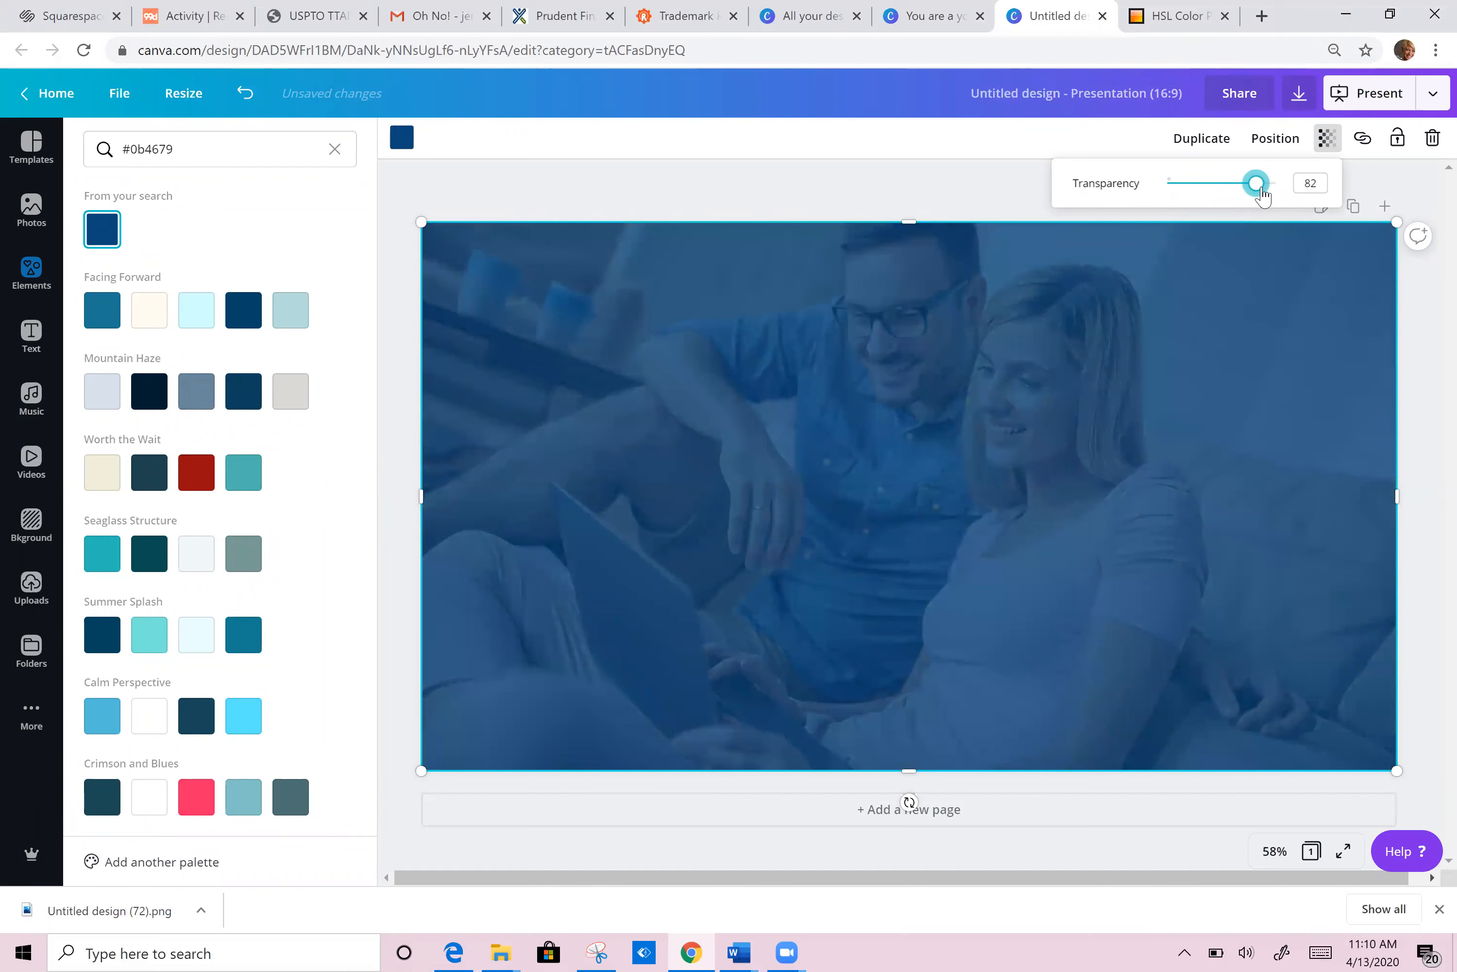
pyautogui.click(983, 193)
pyautogui.click(1168, 90)
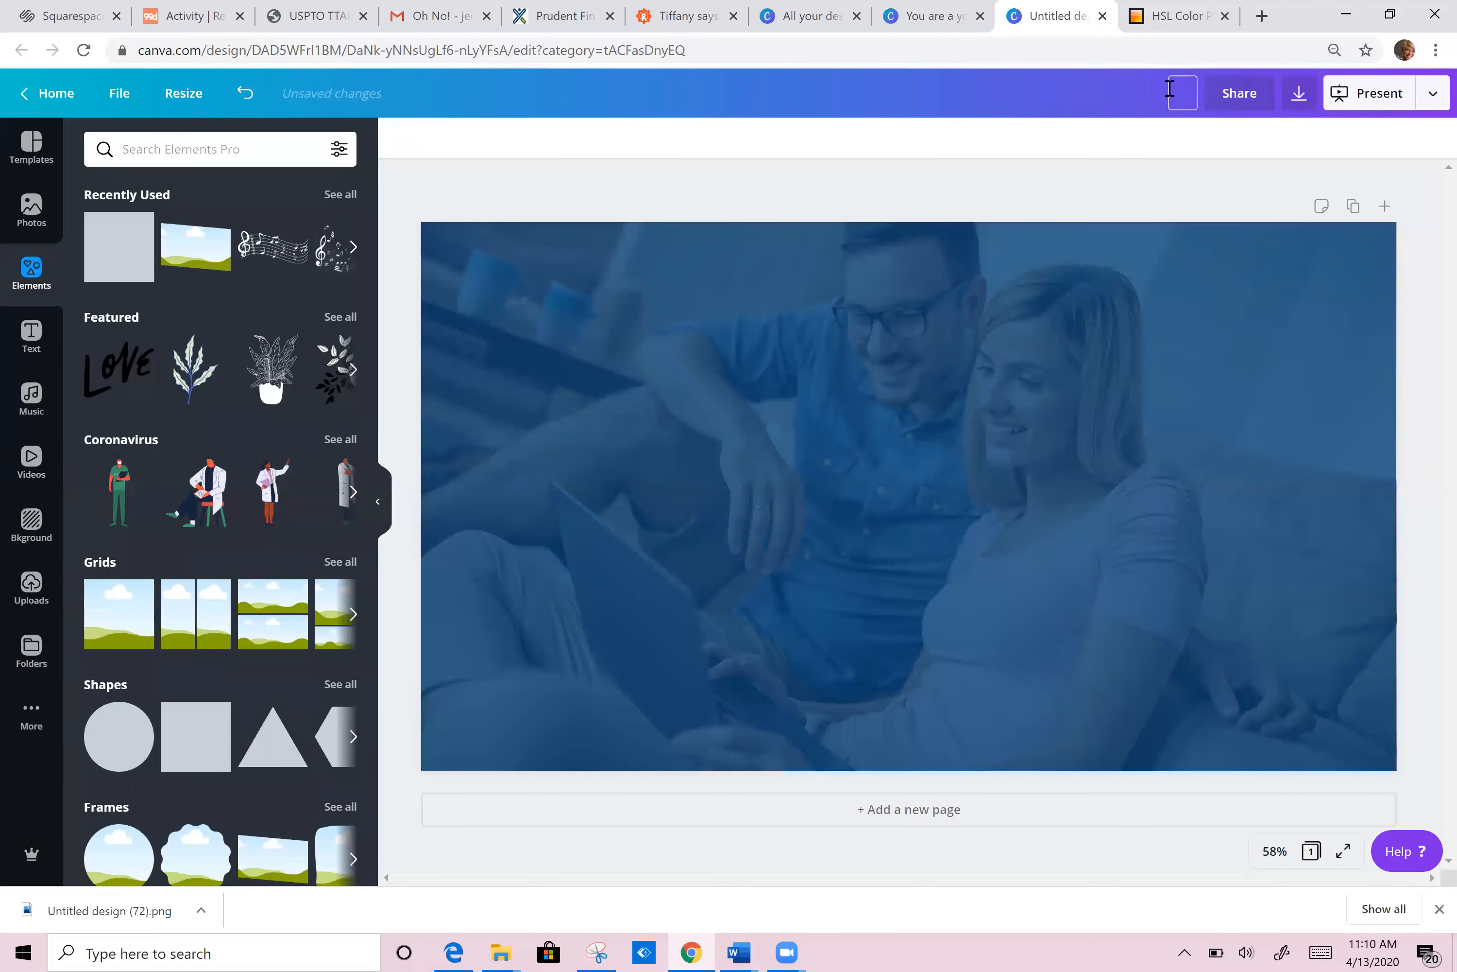
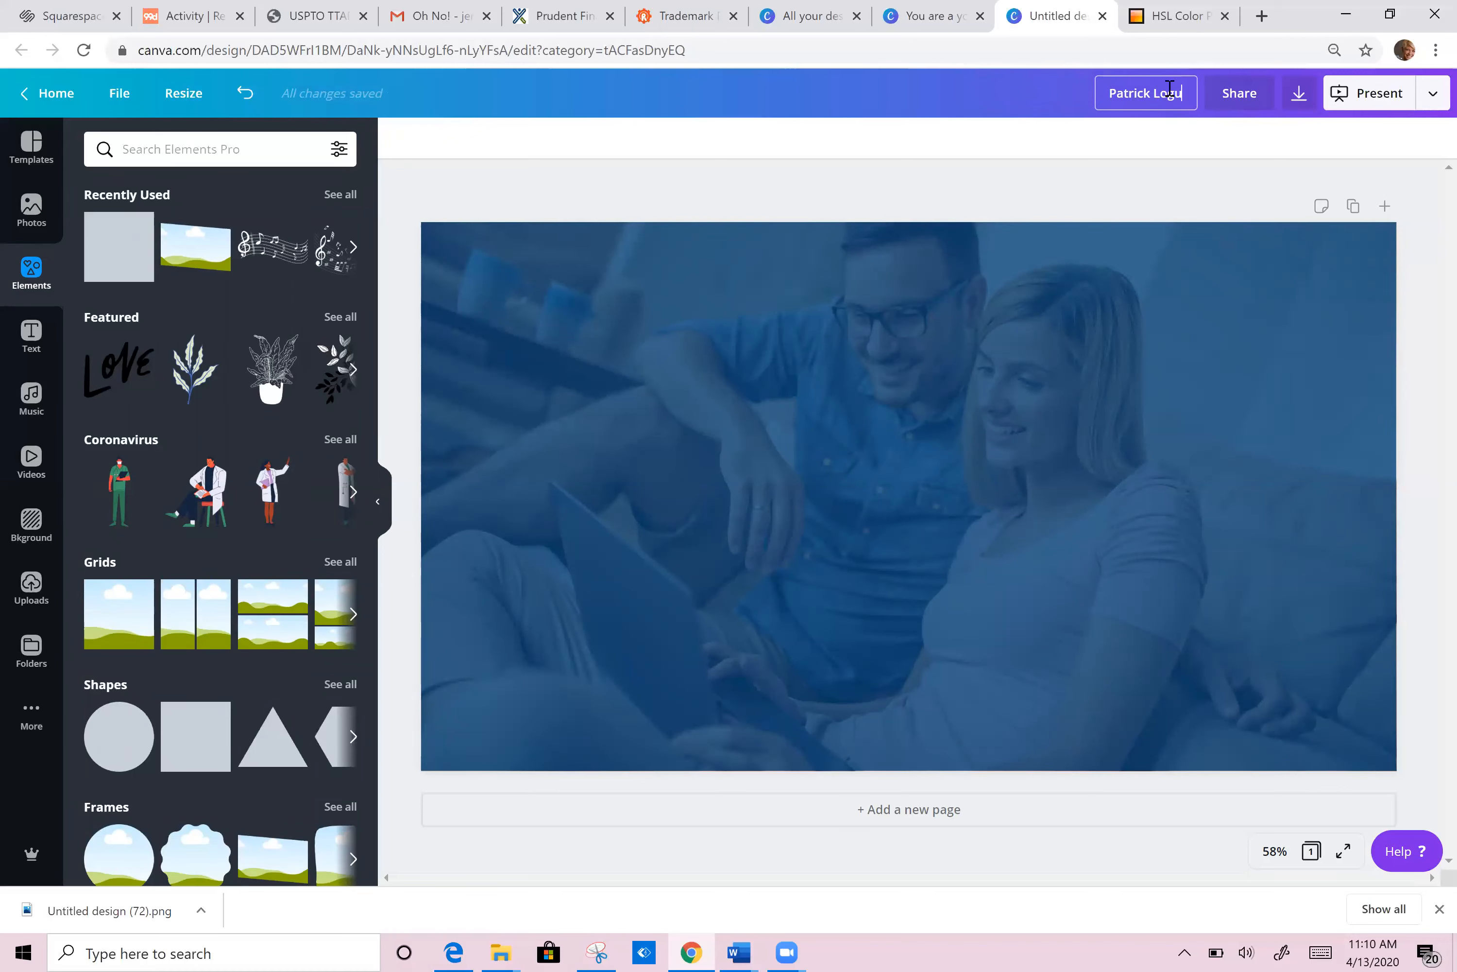
# Step: Title the design with the client's name and download it as a PNG
pyautogui.click(1299, 96)
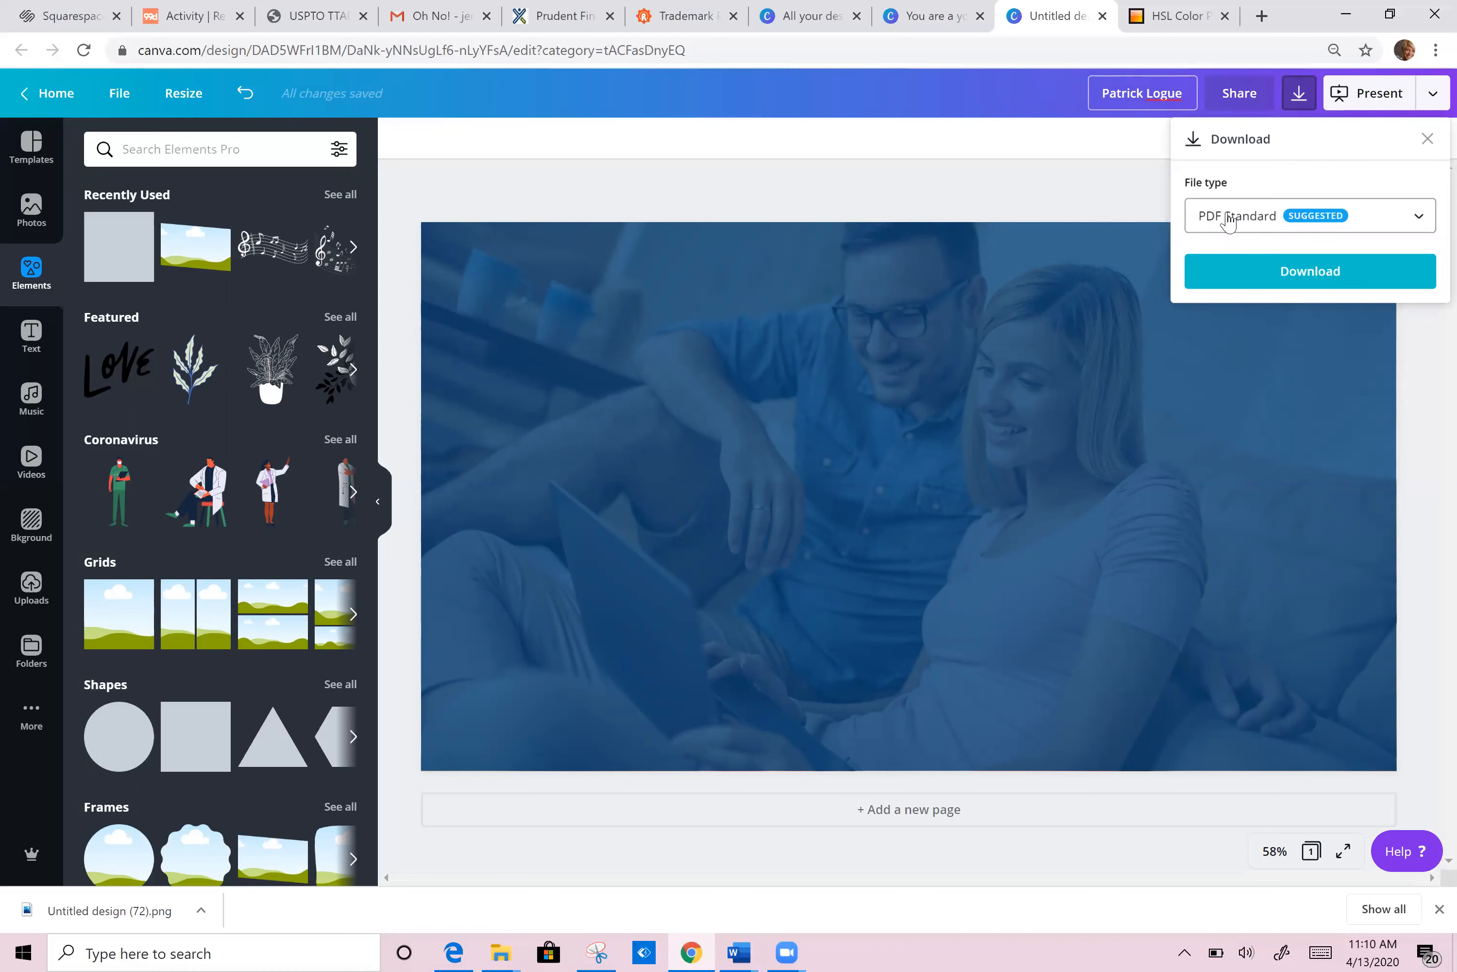
pyautogui.click(1228, 221)
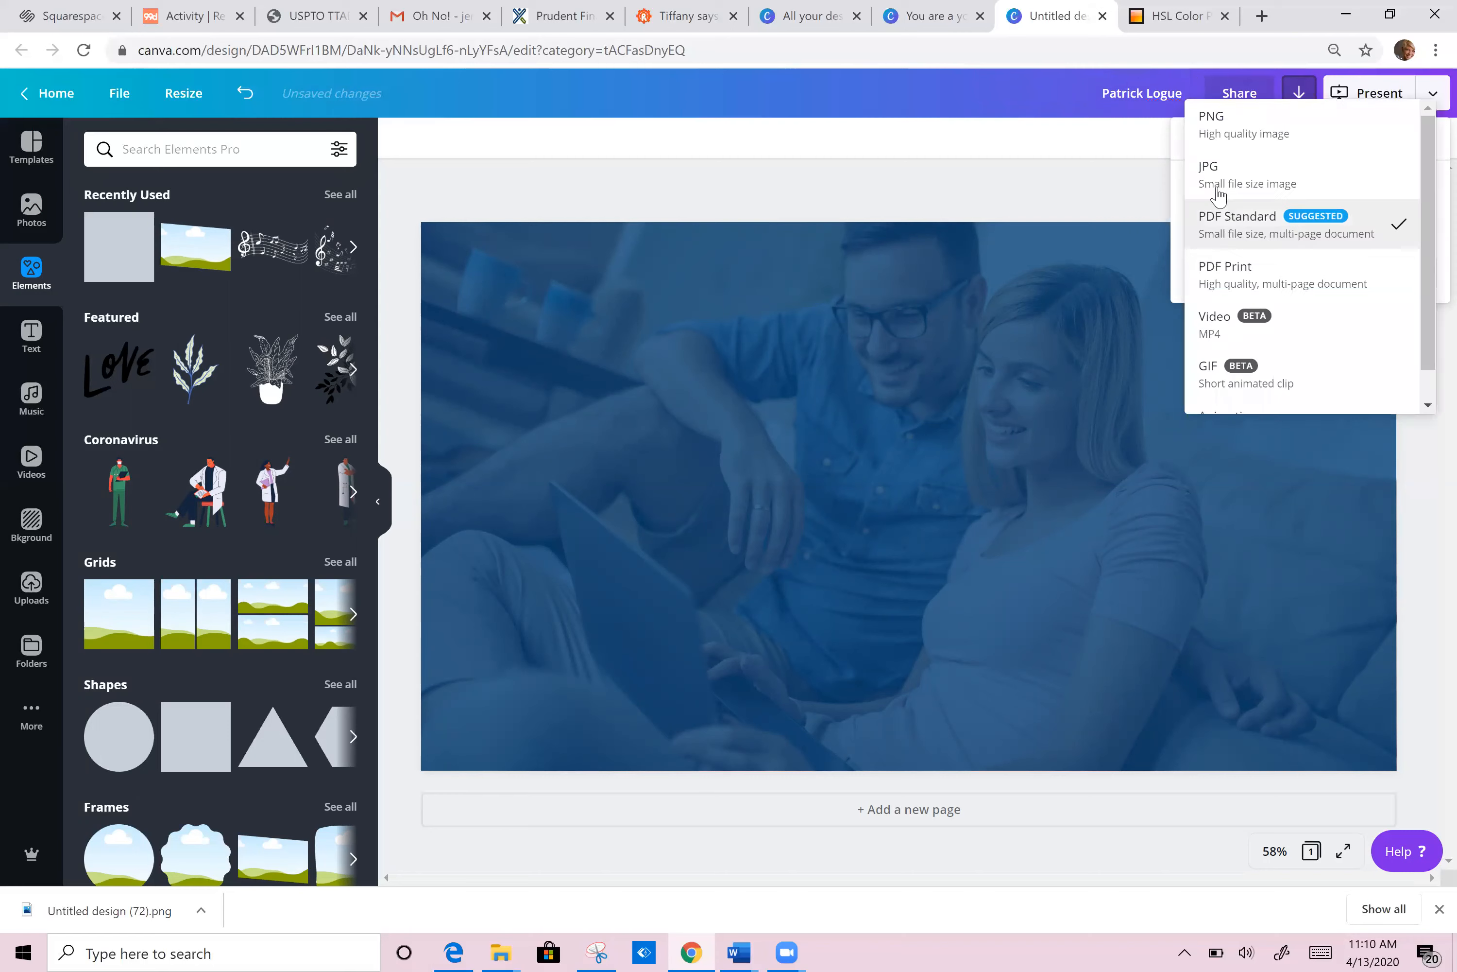
pyautogui.click(1222, 125)
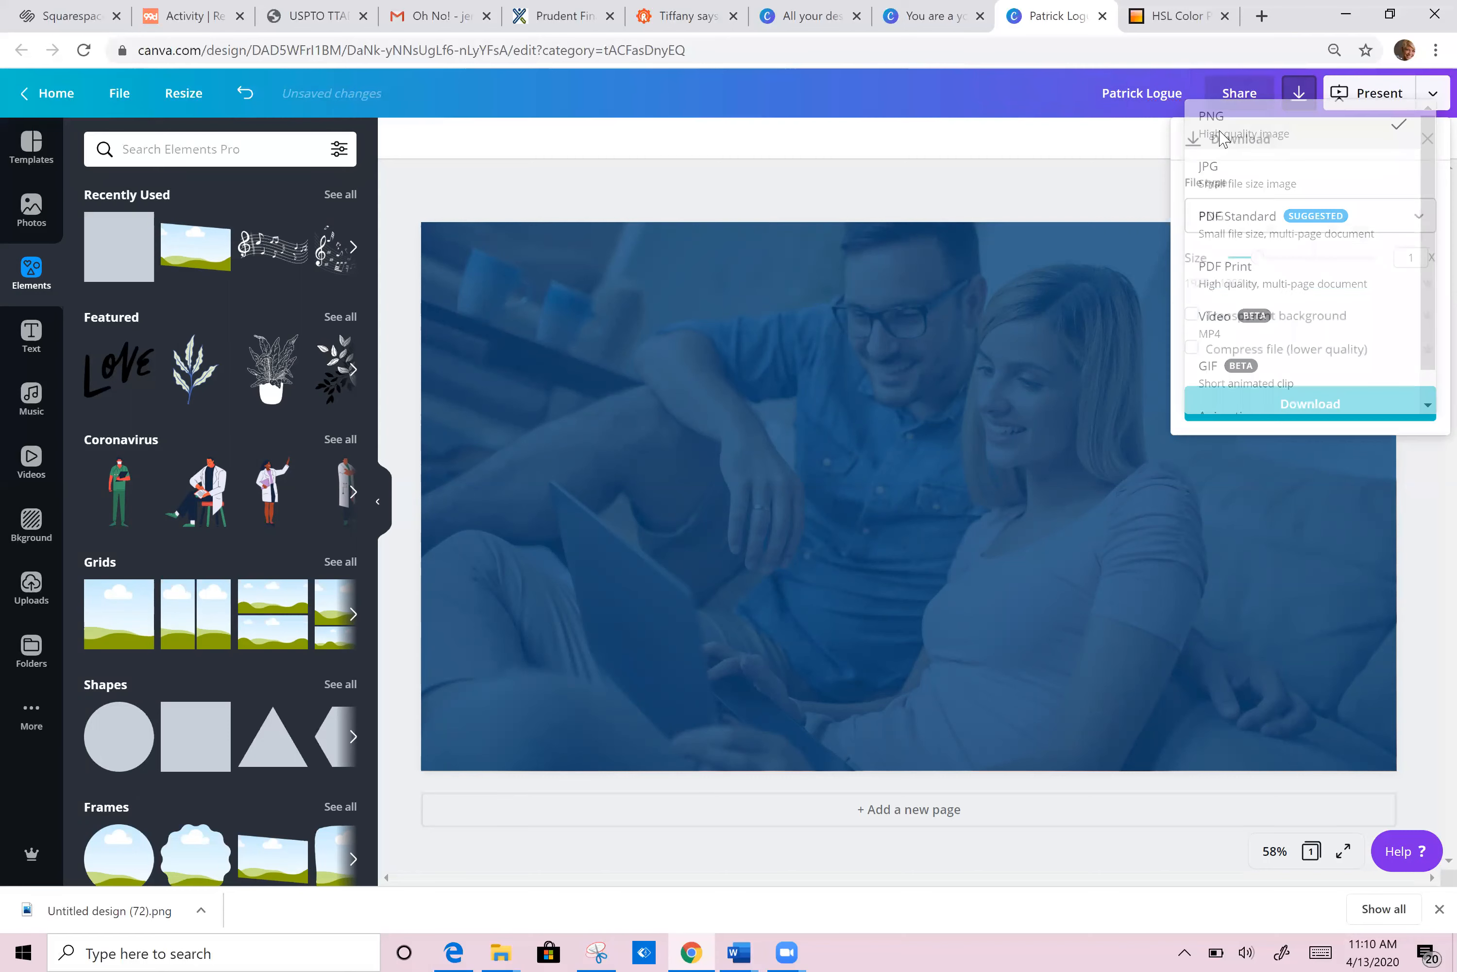
pyautogui.click(1309, 405)
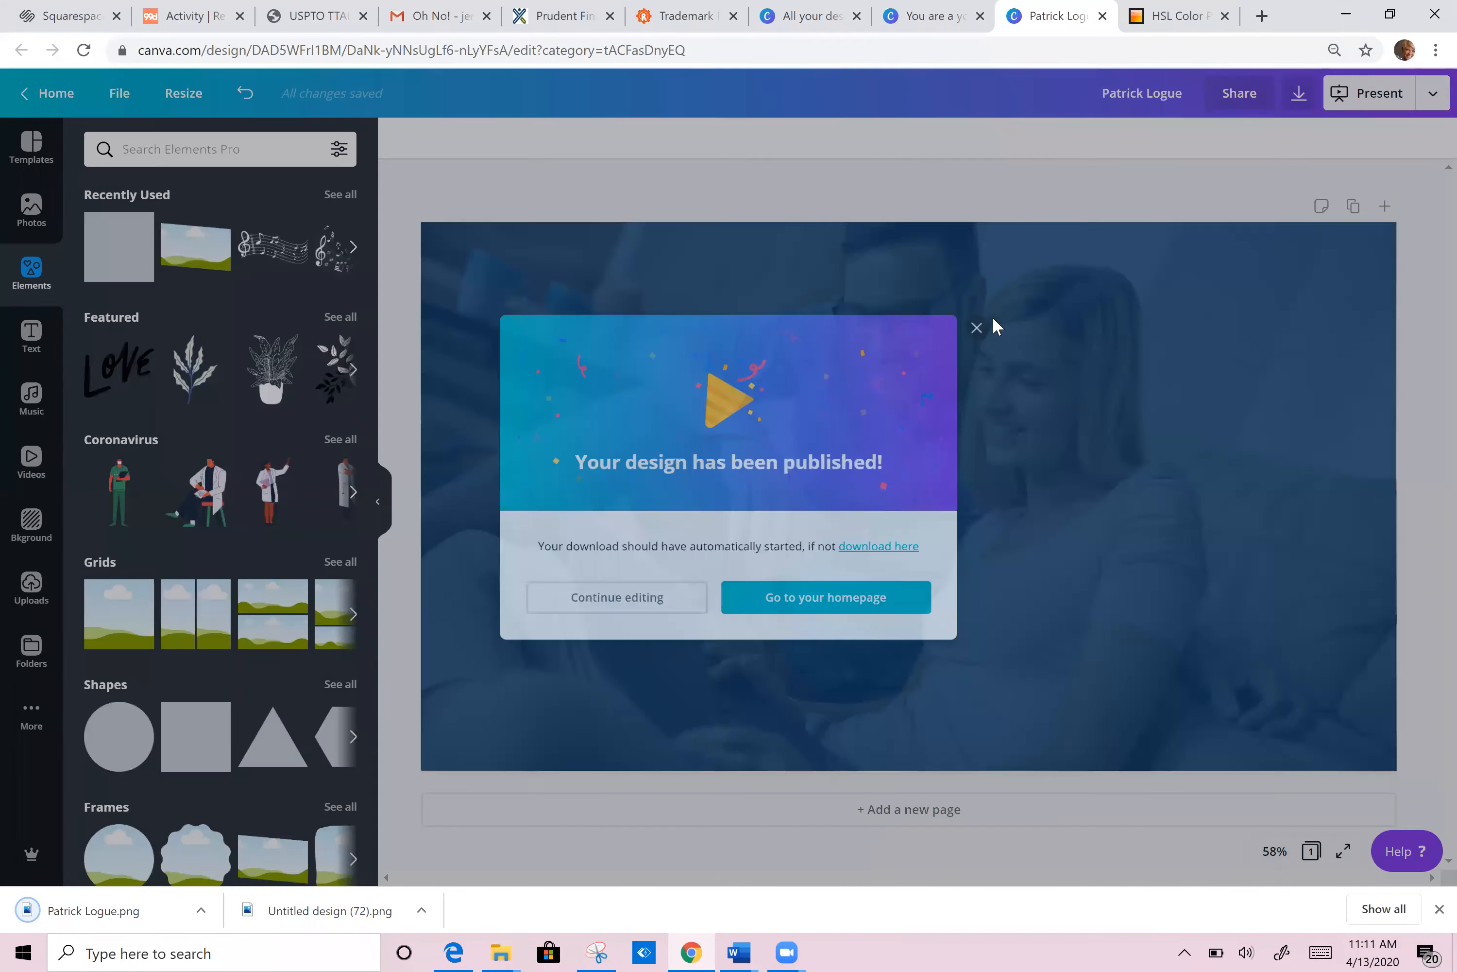
pyautogui.click(996, 323)
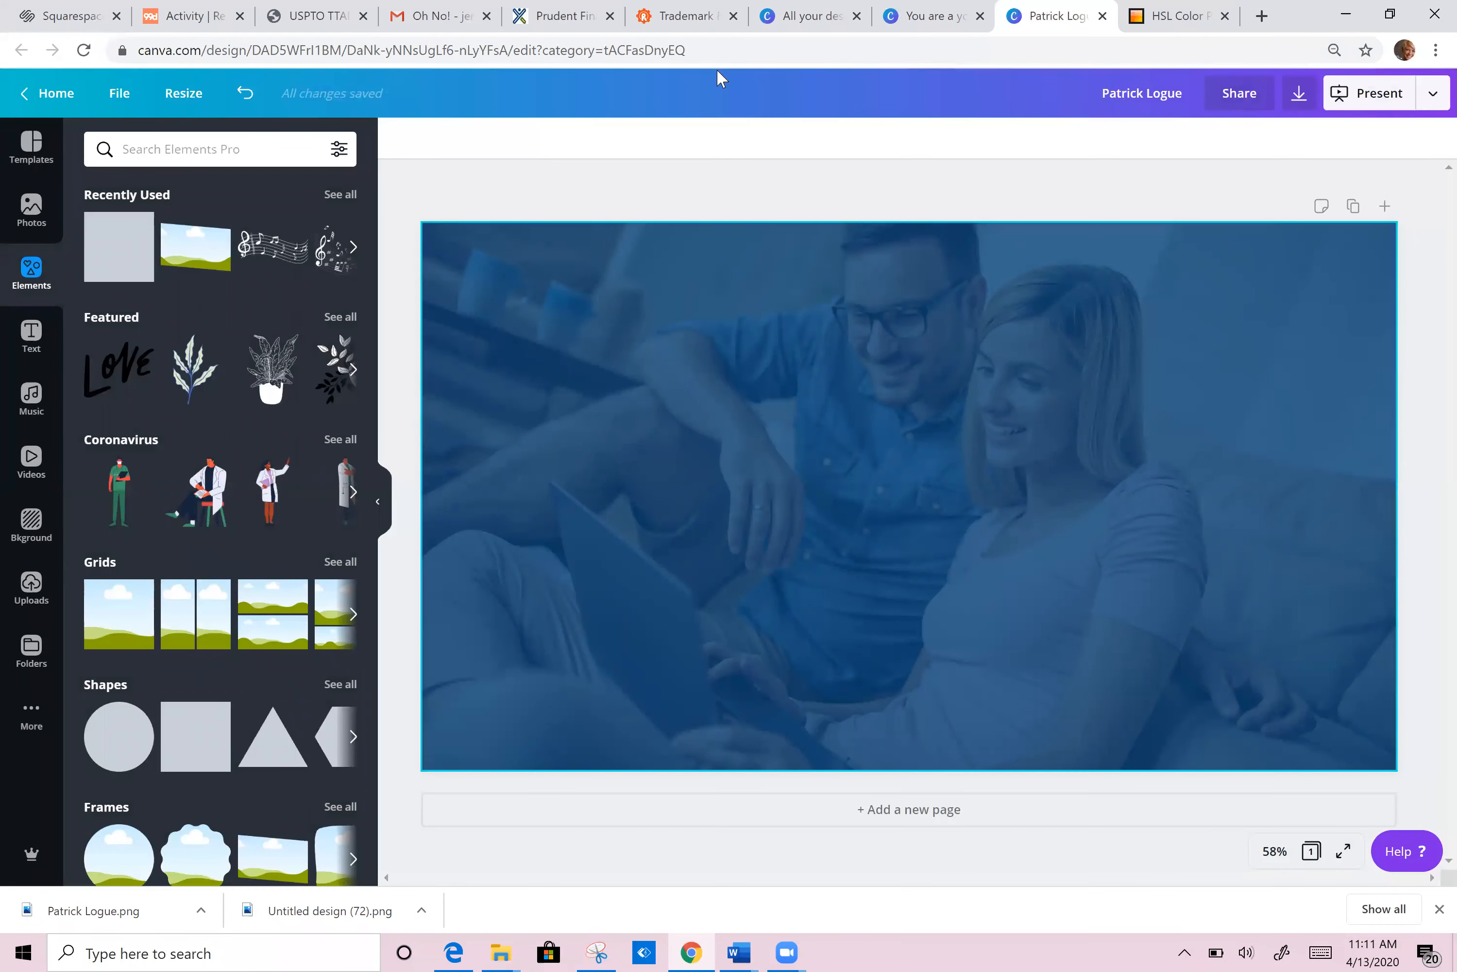
# Step: Recheck the PNG download format, then return to Squarespace's social icons colour
pyautogui.click(1297, 95)
pyautogui.click(1267, 219)
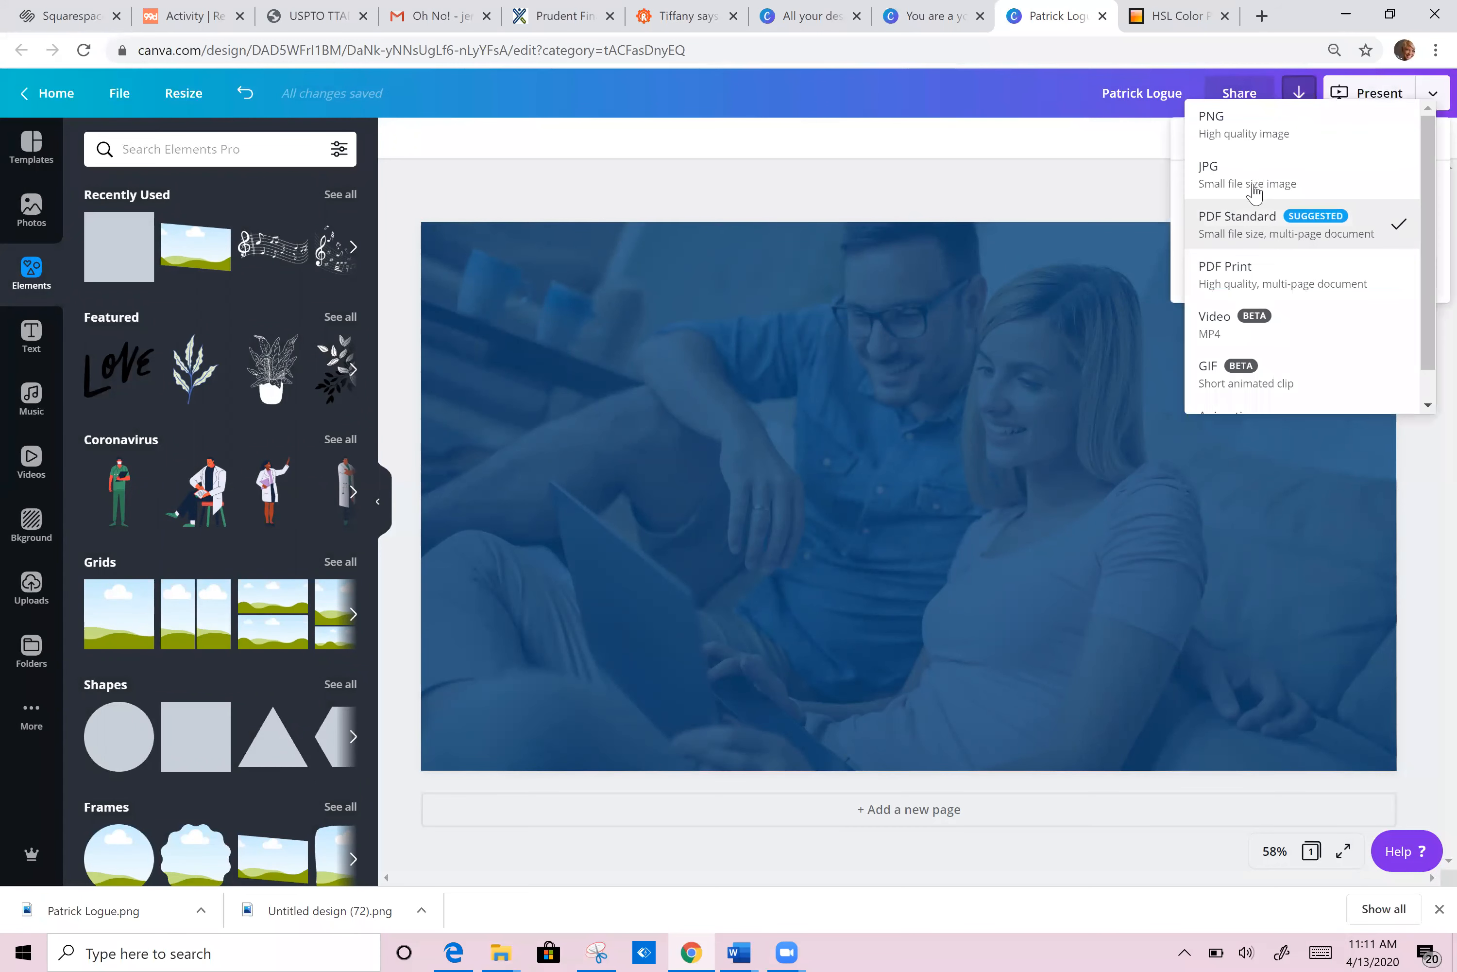
pyautogui.click(1246, 129)
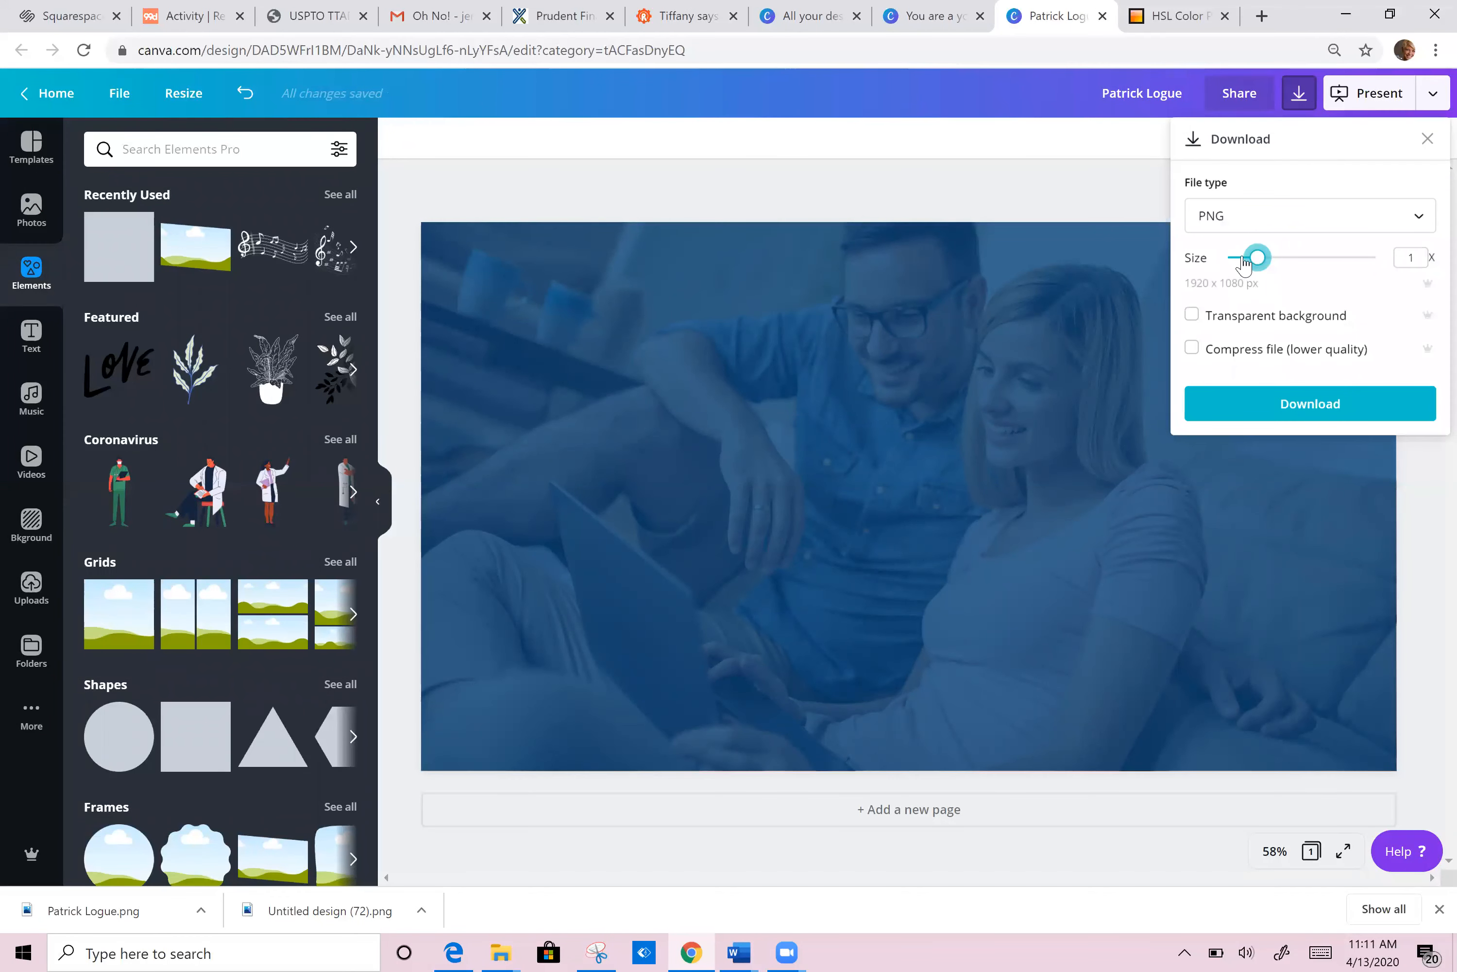
pyautogui.click(1089, 162)
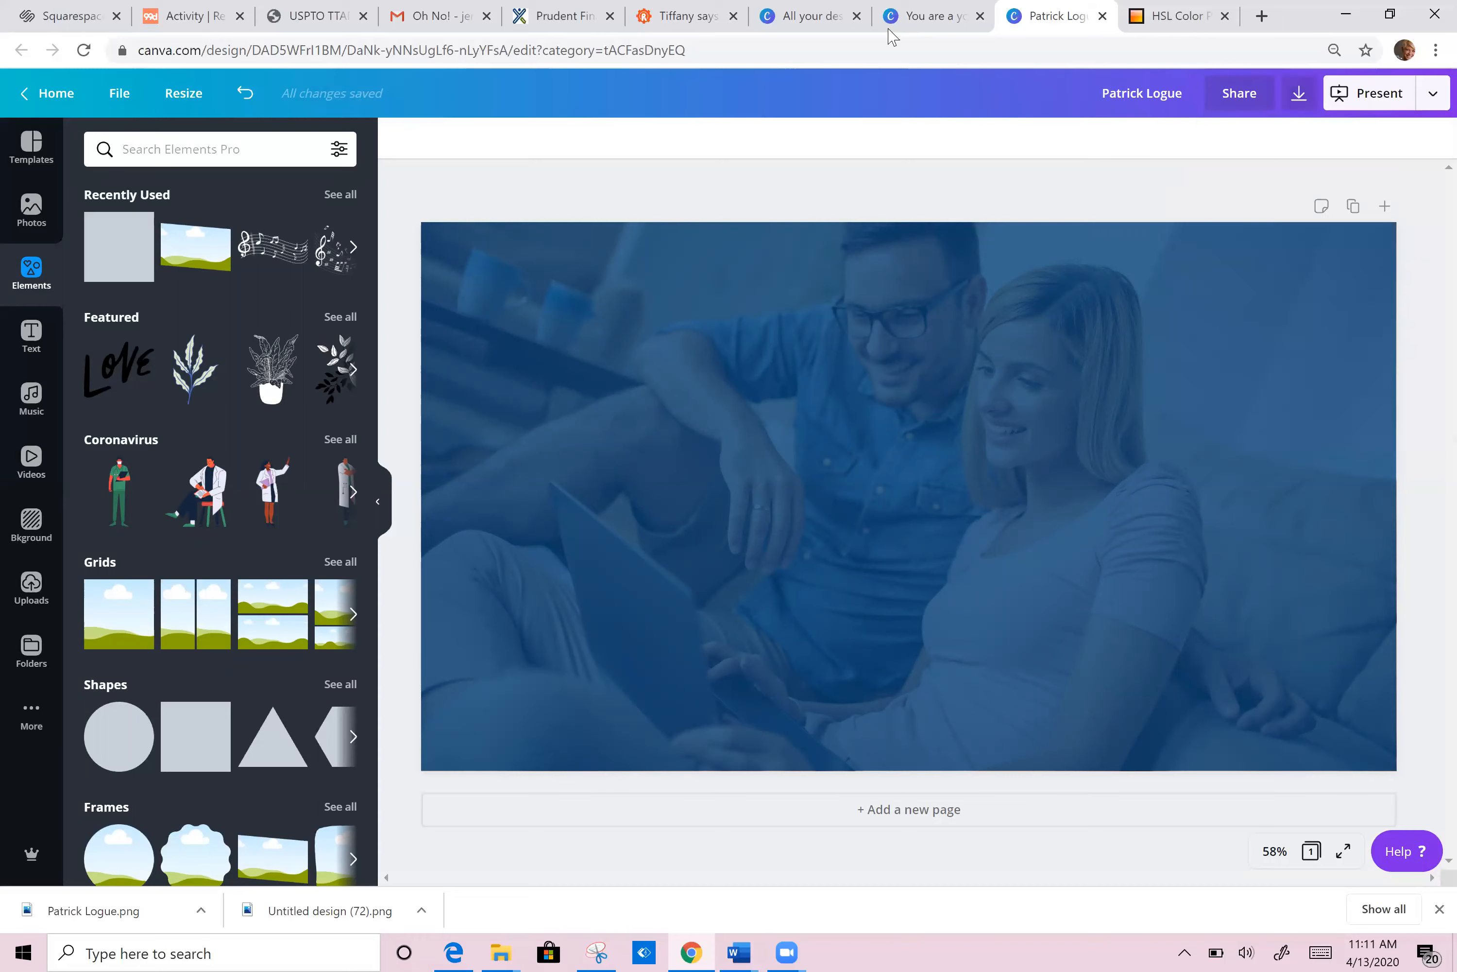
pyautogui.click(568, 19)
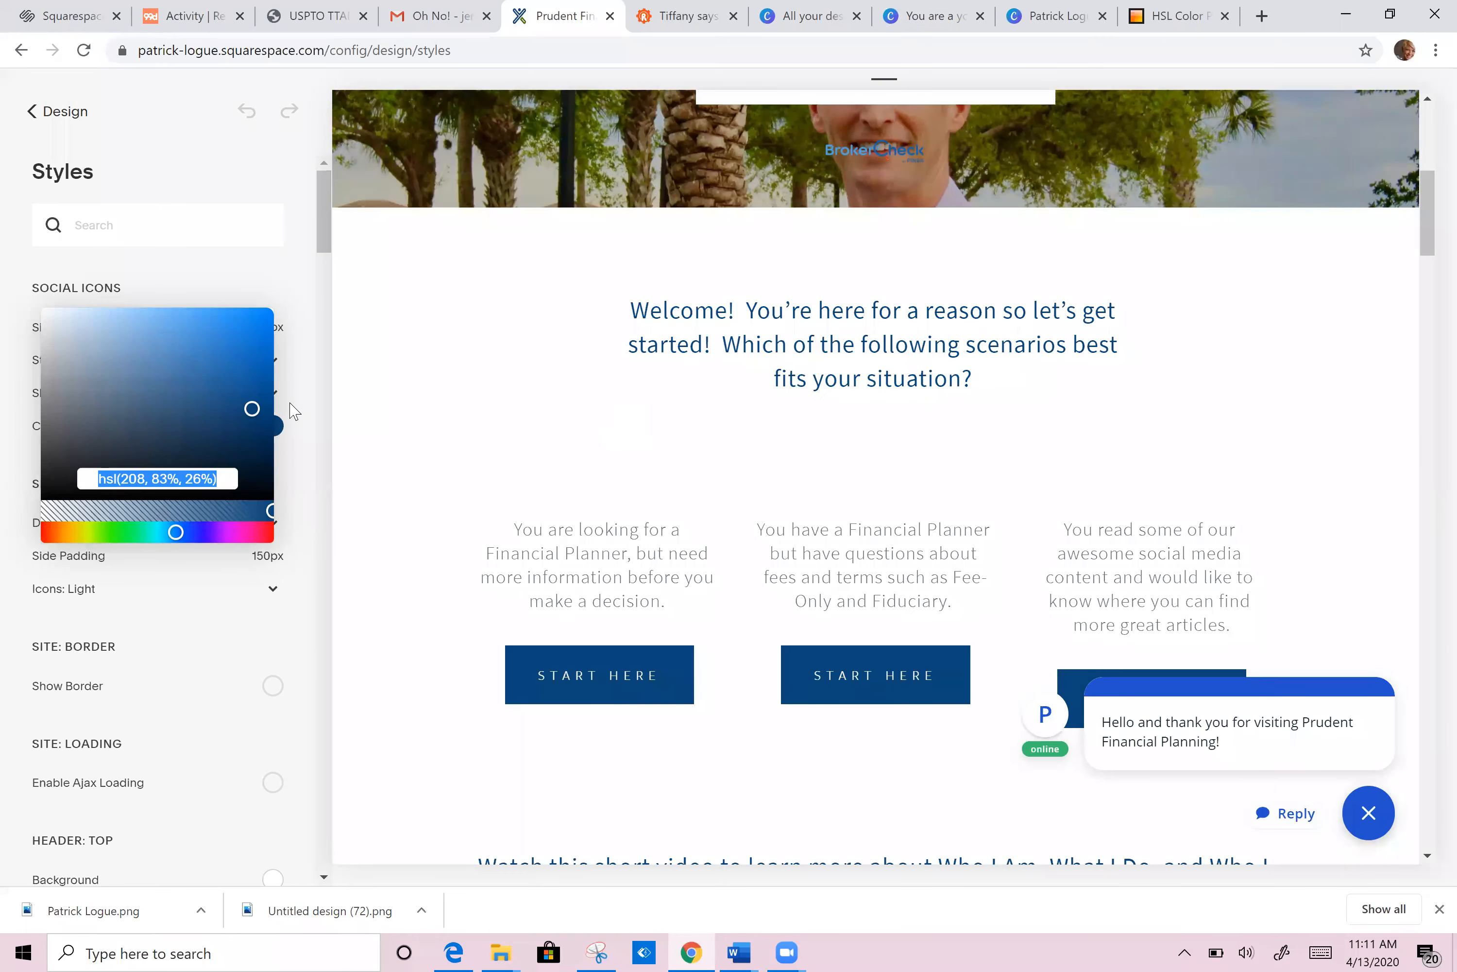
pyautogui.click(671, 352)
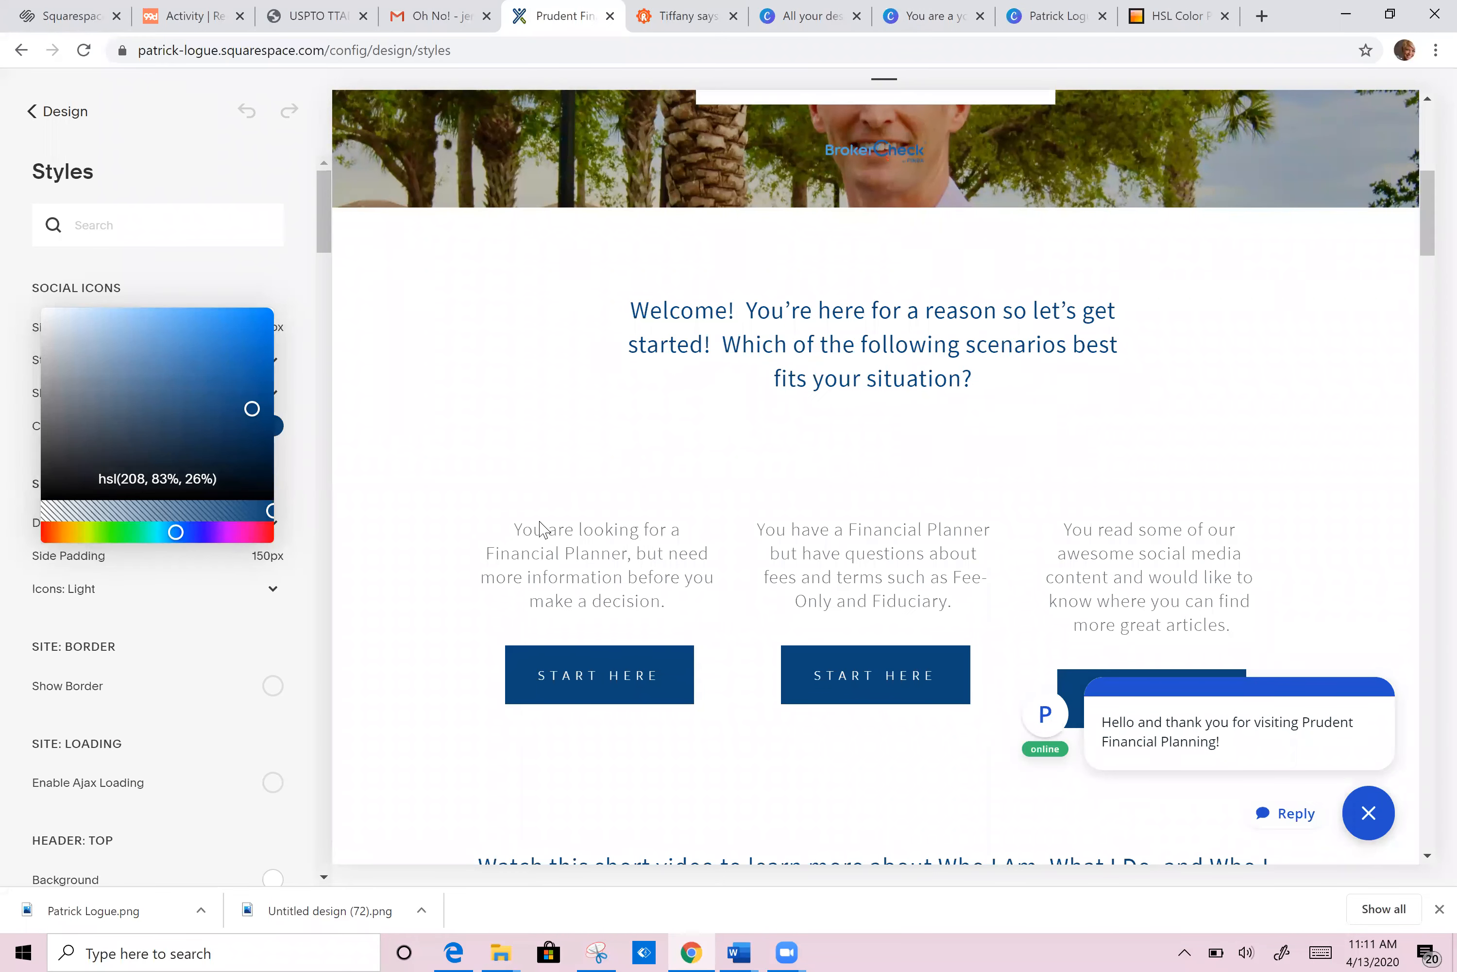
# Step: Upload the downloaded blue couple image as the Scenarios section banner and save
pyautogui.click(459, 557)
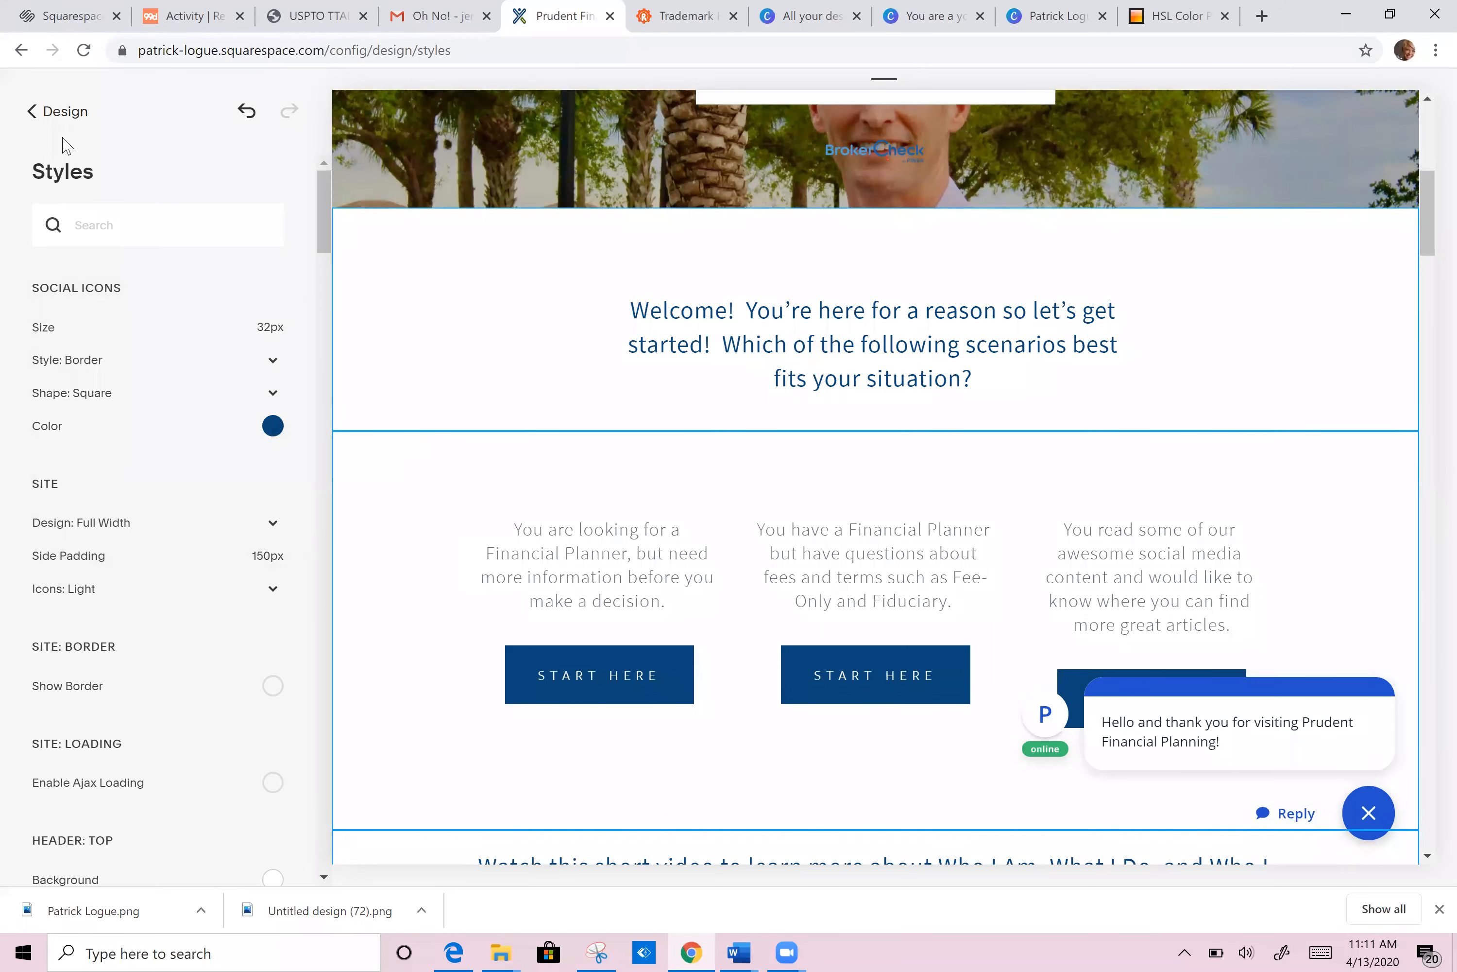
pyautogui.click(54, 113)
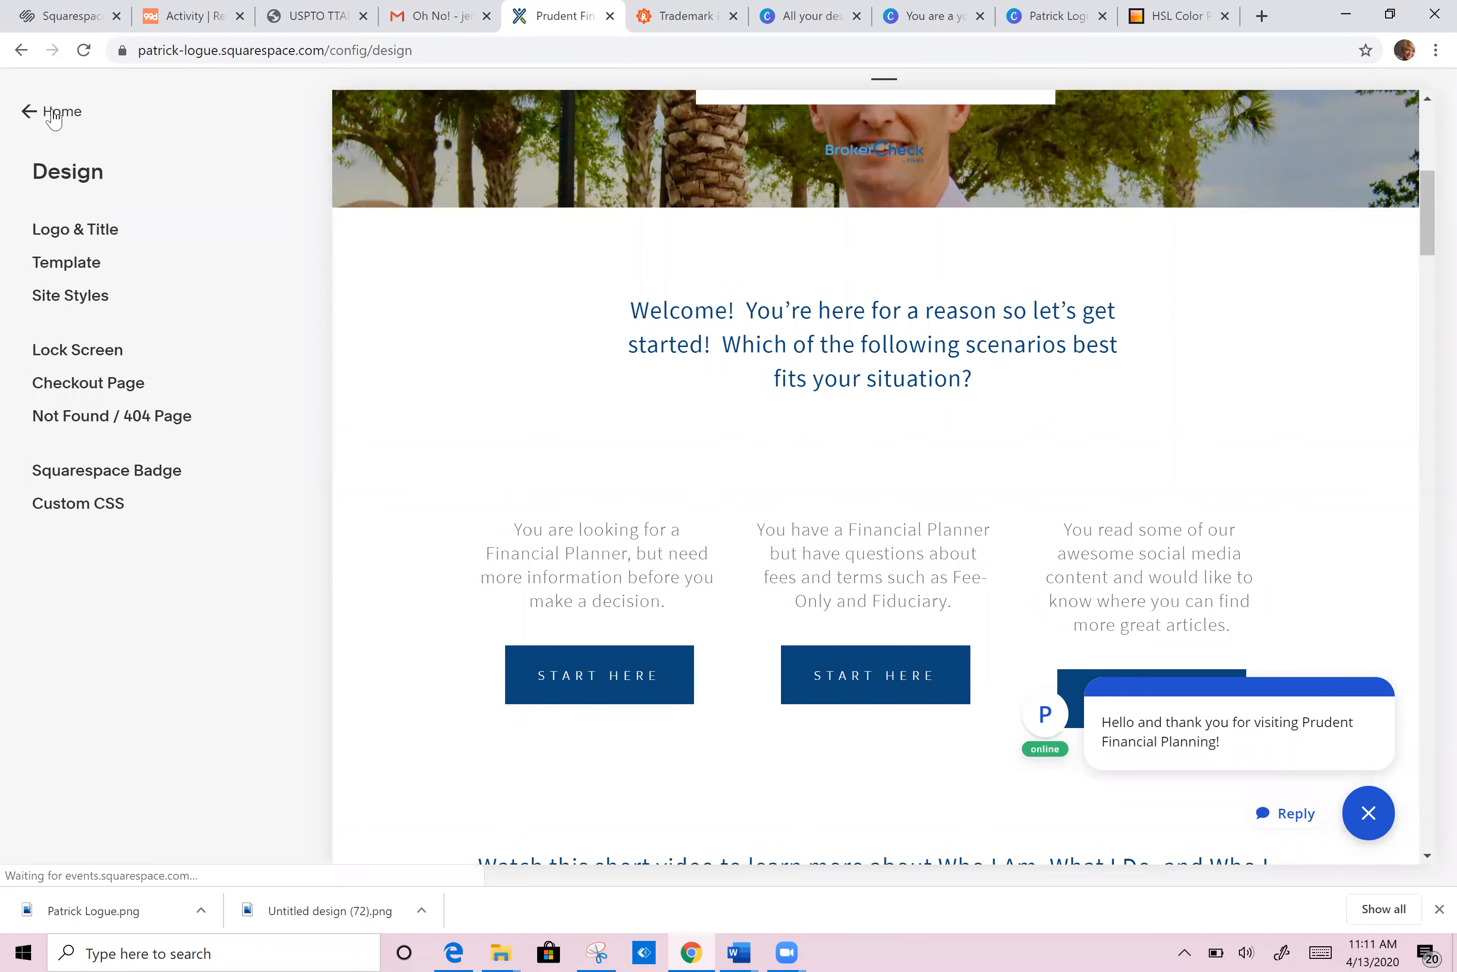
pyautogui.click(55, 114)
pyautogui.moveTo(466, 462)
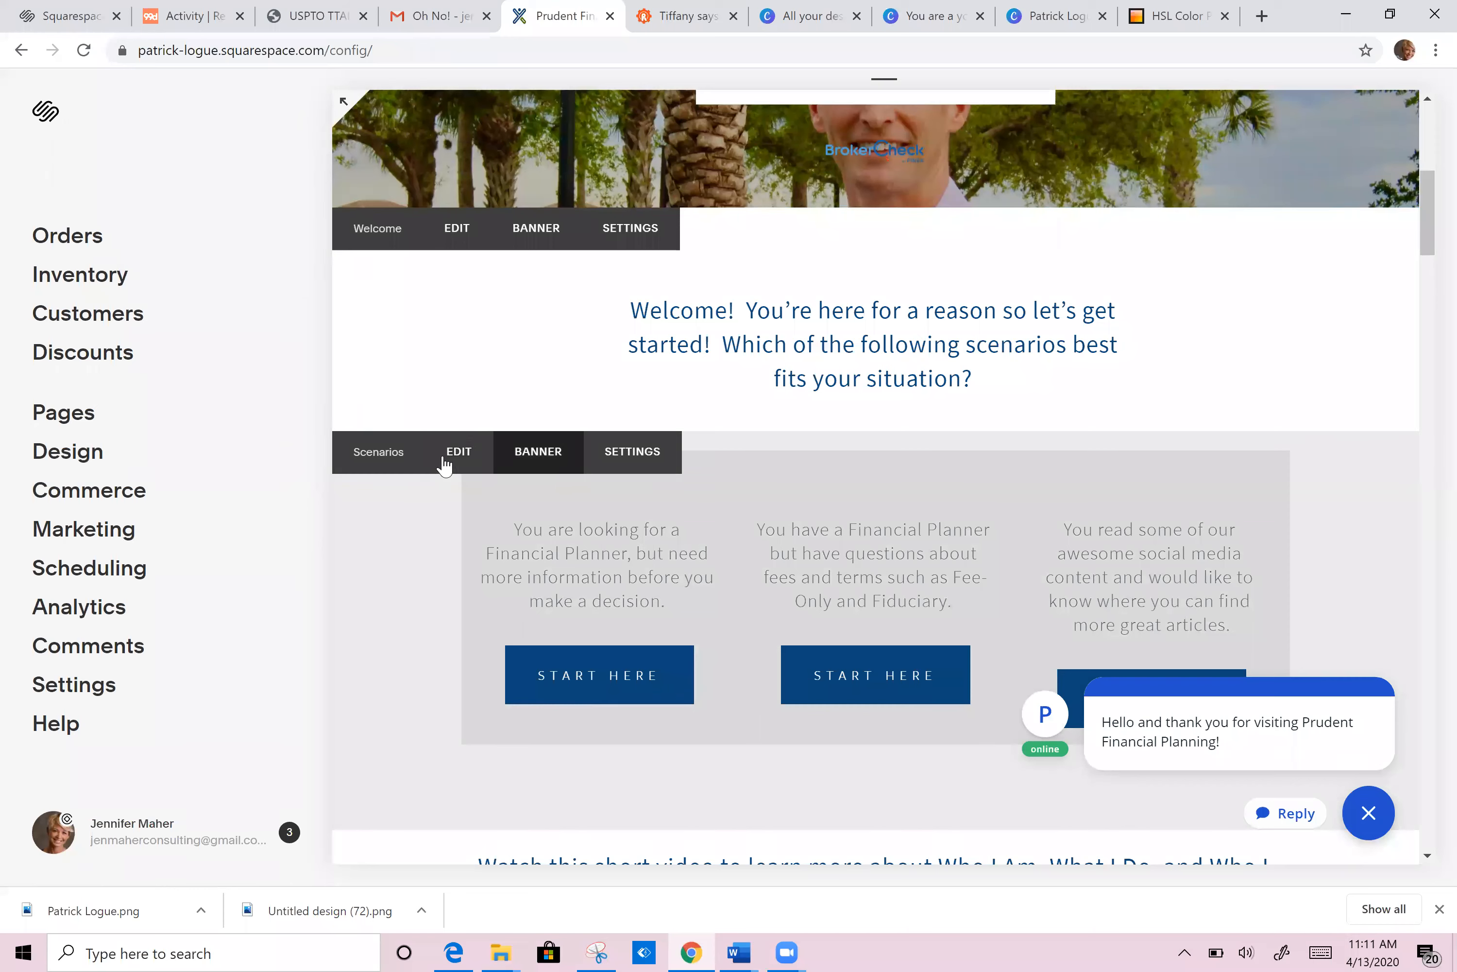
pyautogui.click(540, 454)
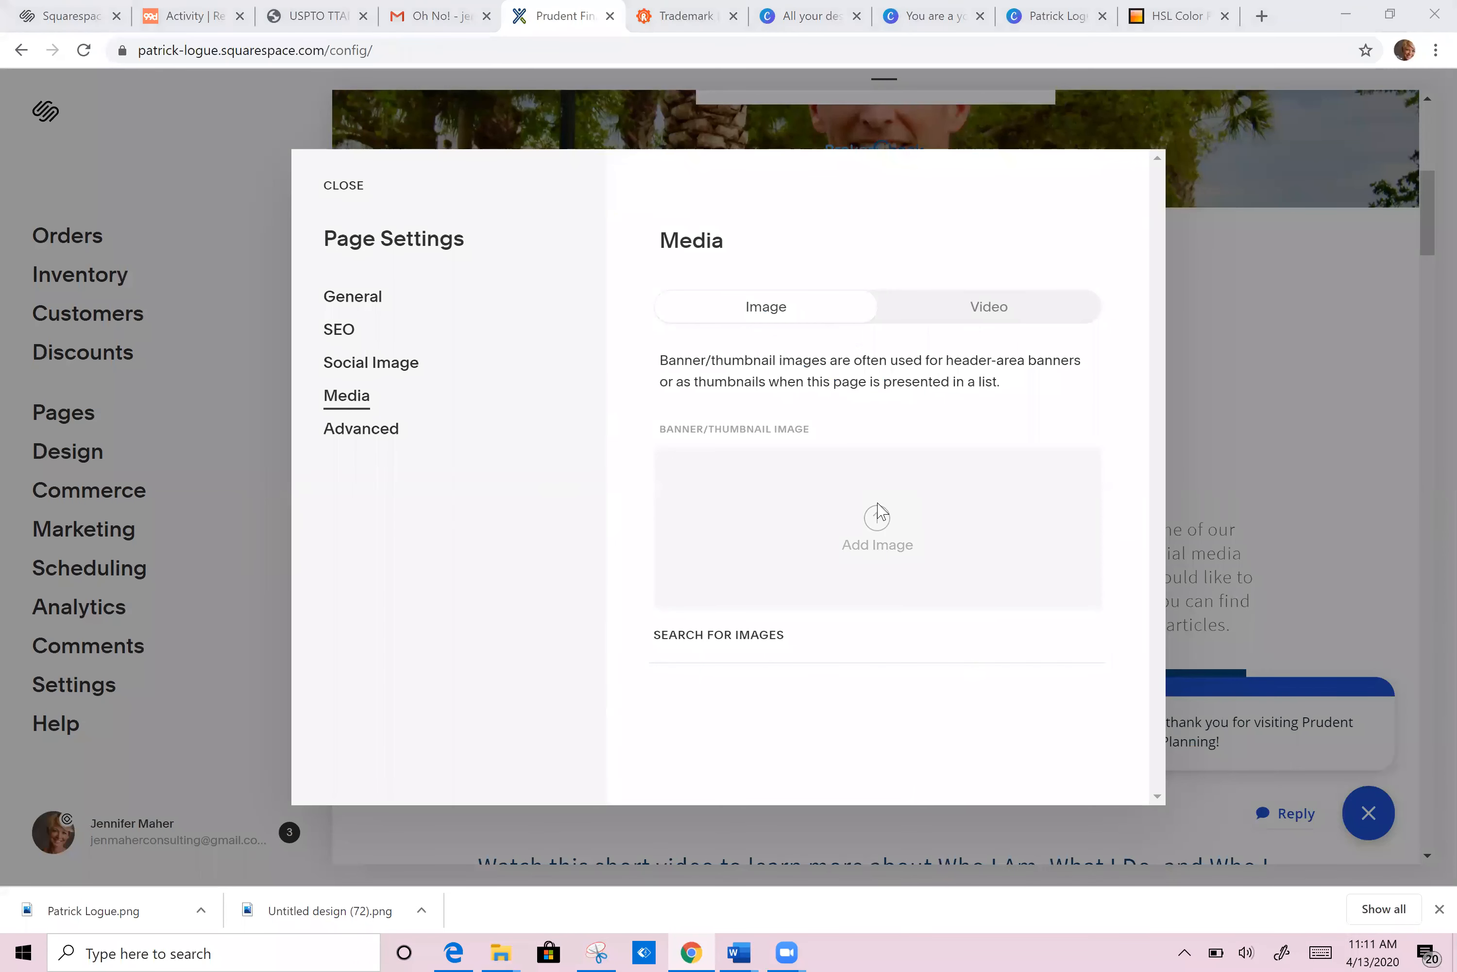
pyautogui.click(877, 516)
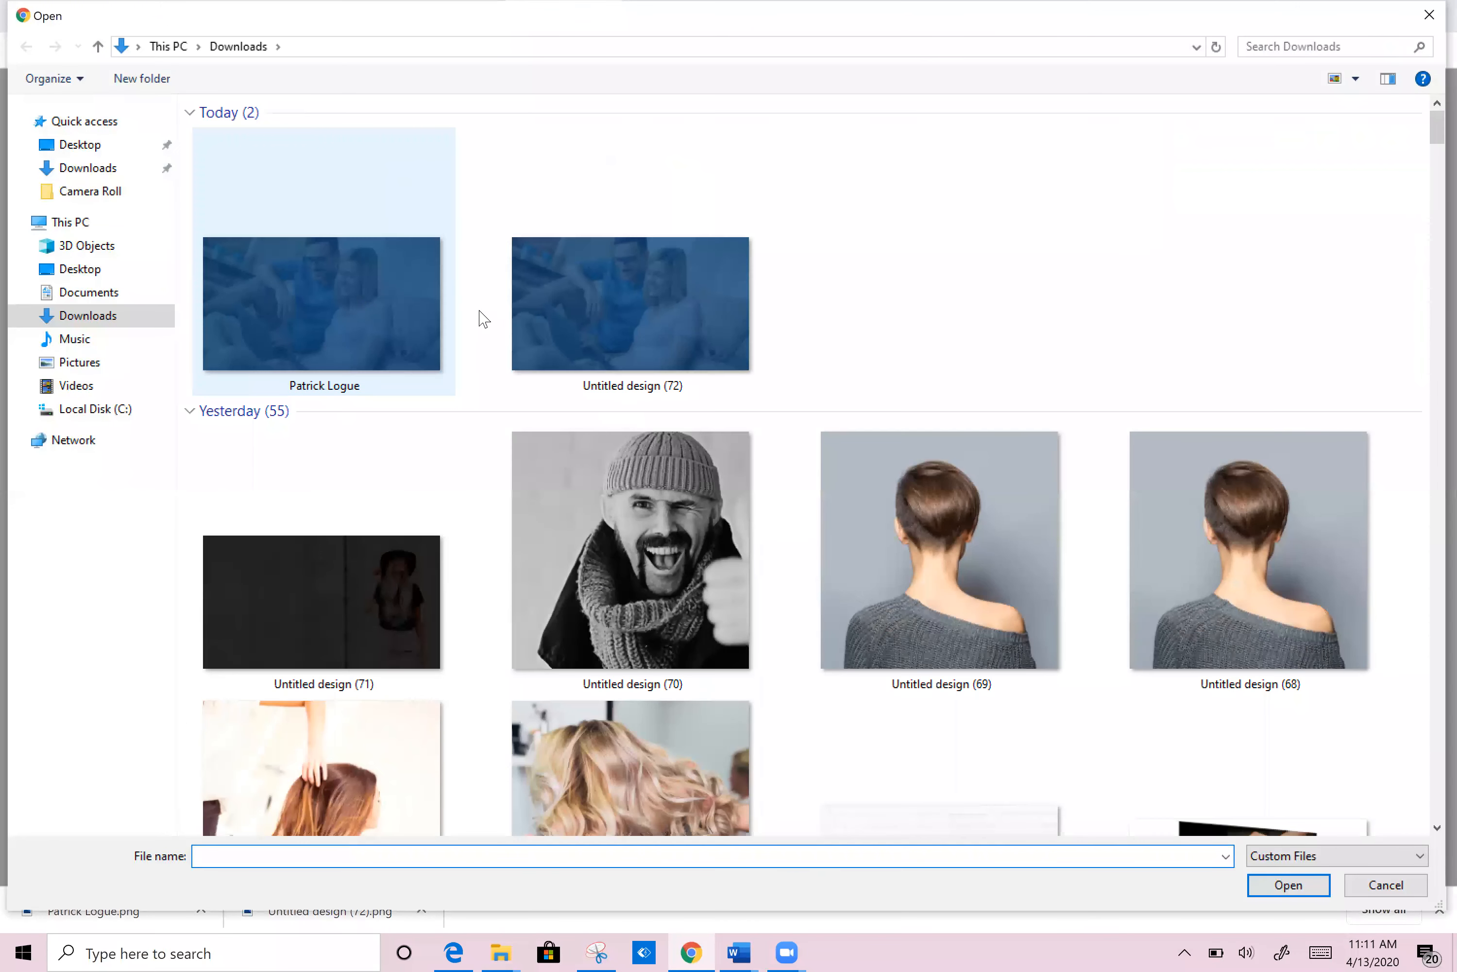
pyautogui.doubleClick(358, 298)
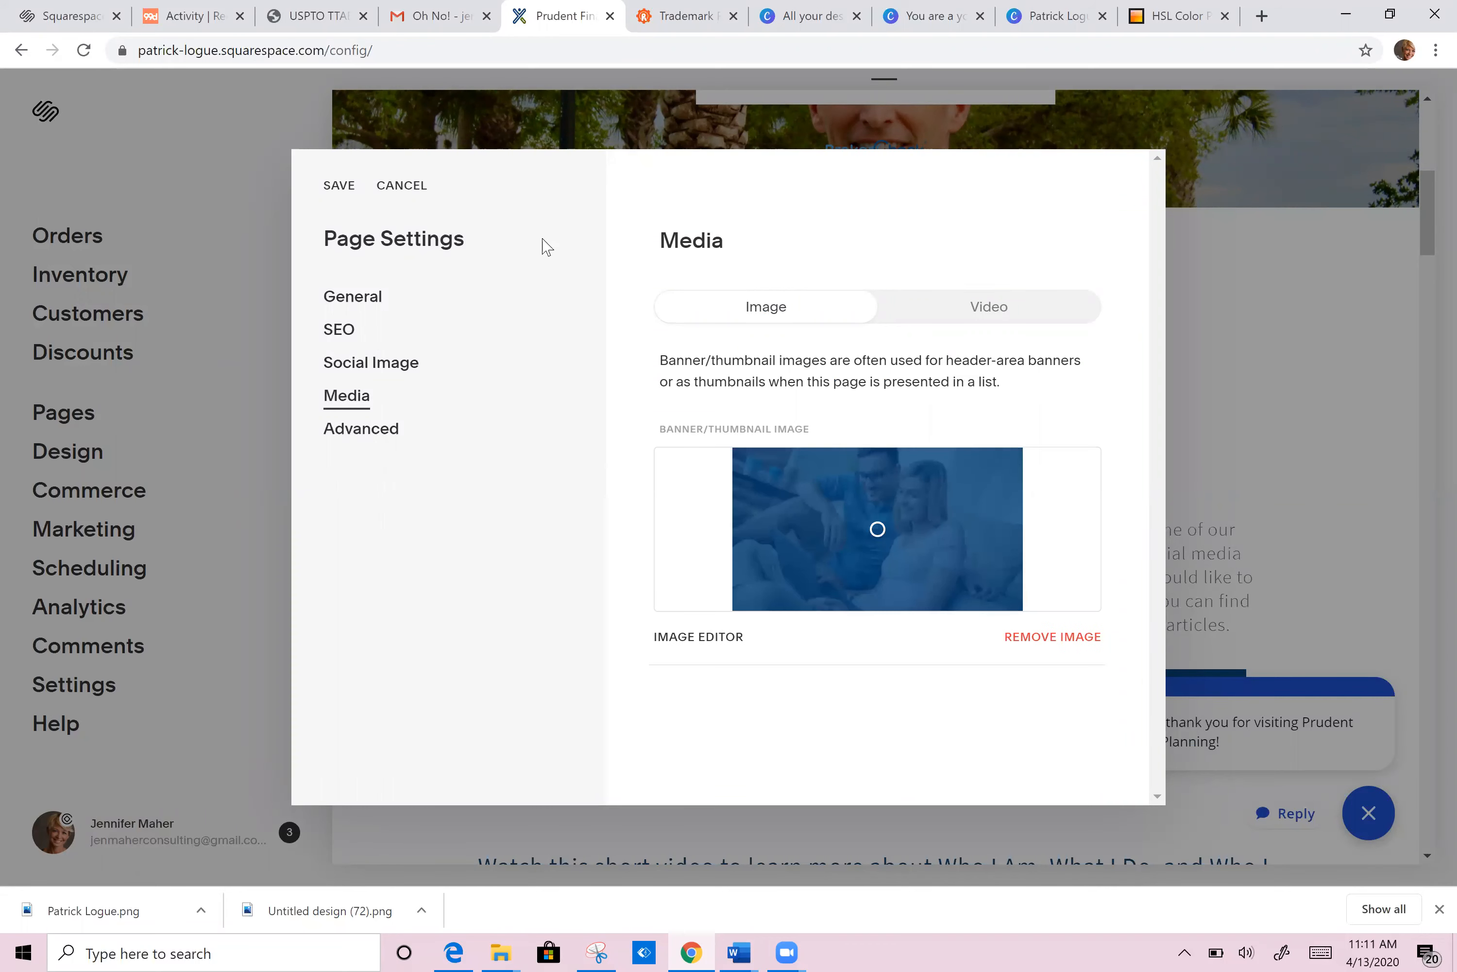
pyautogui.click(339, 185)
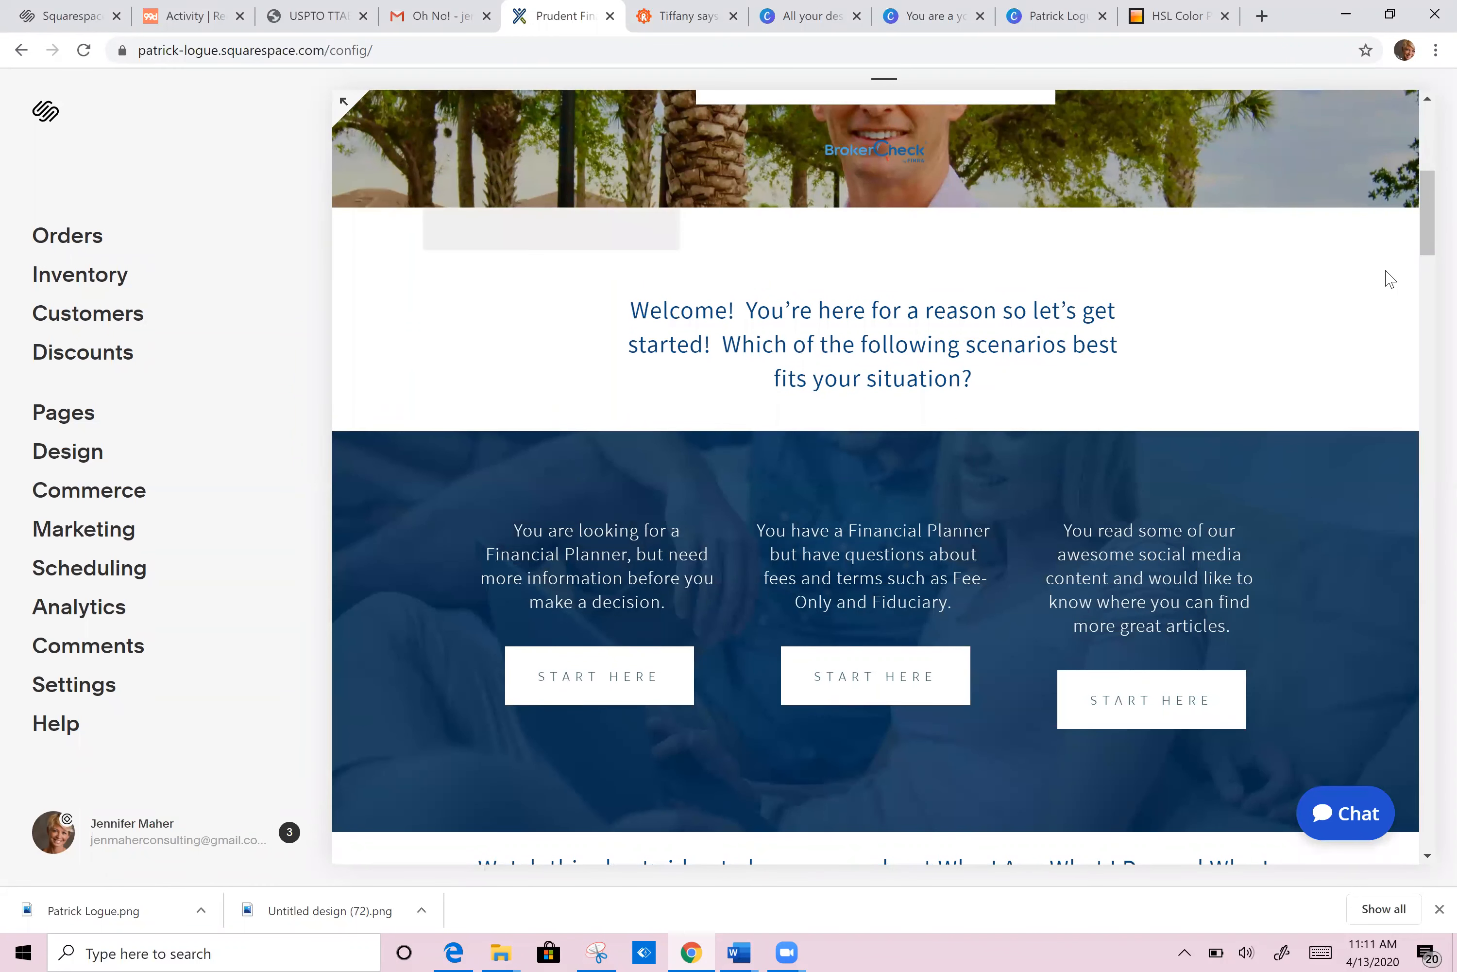
# Step: Scroll through the updated Scenarios section, then switch to the 'You are a young professional' design
pyautogui.scroll(-2, 735, 581)
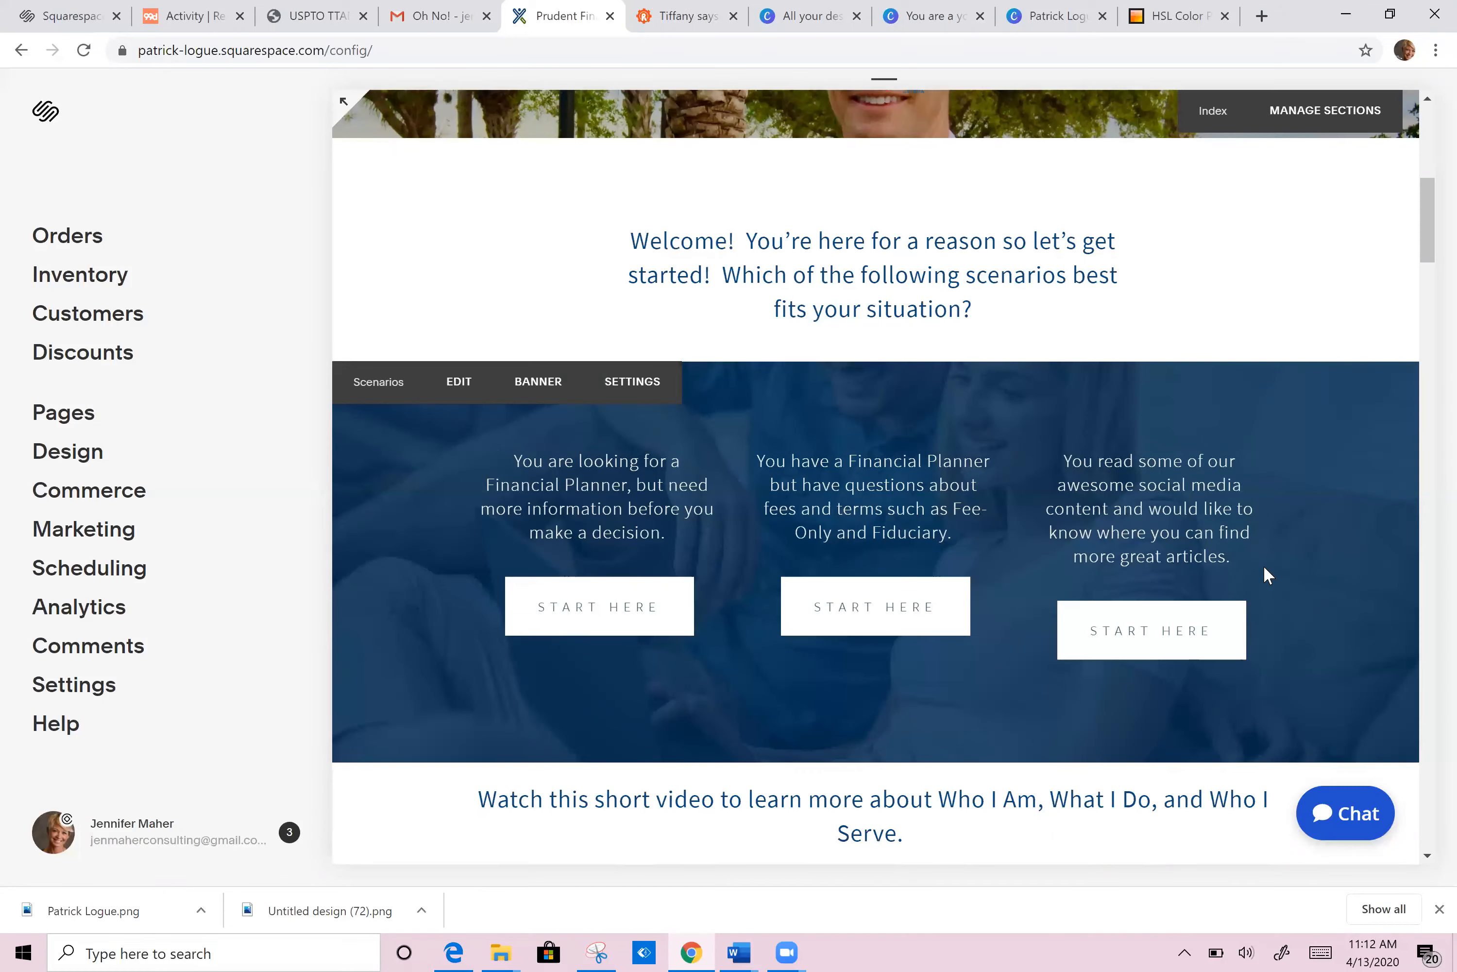
pyautogui.click(922, 17)
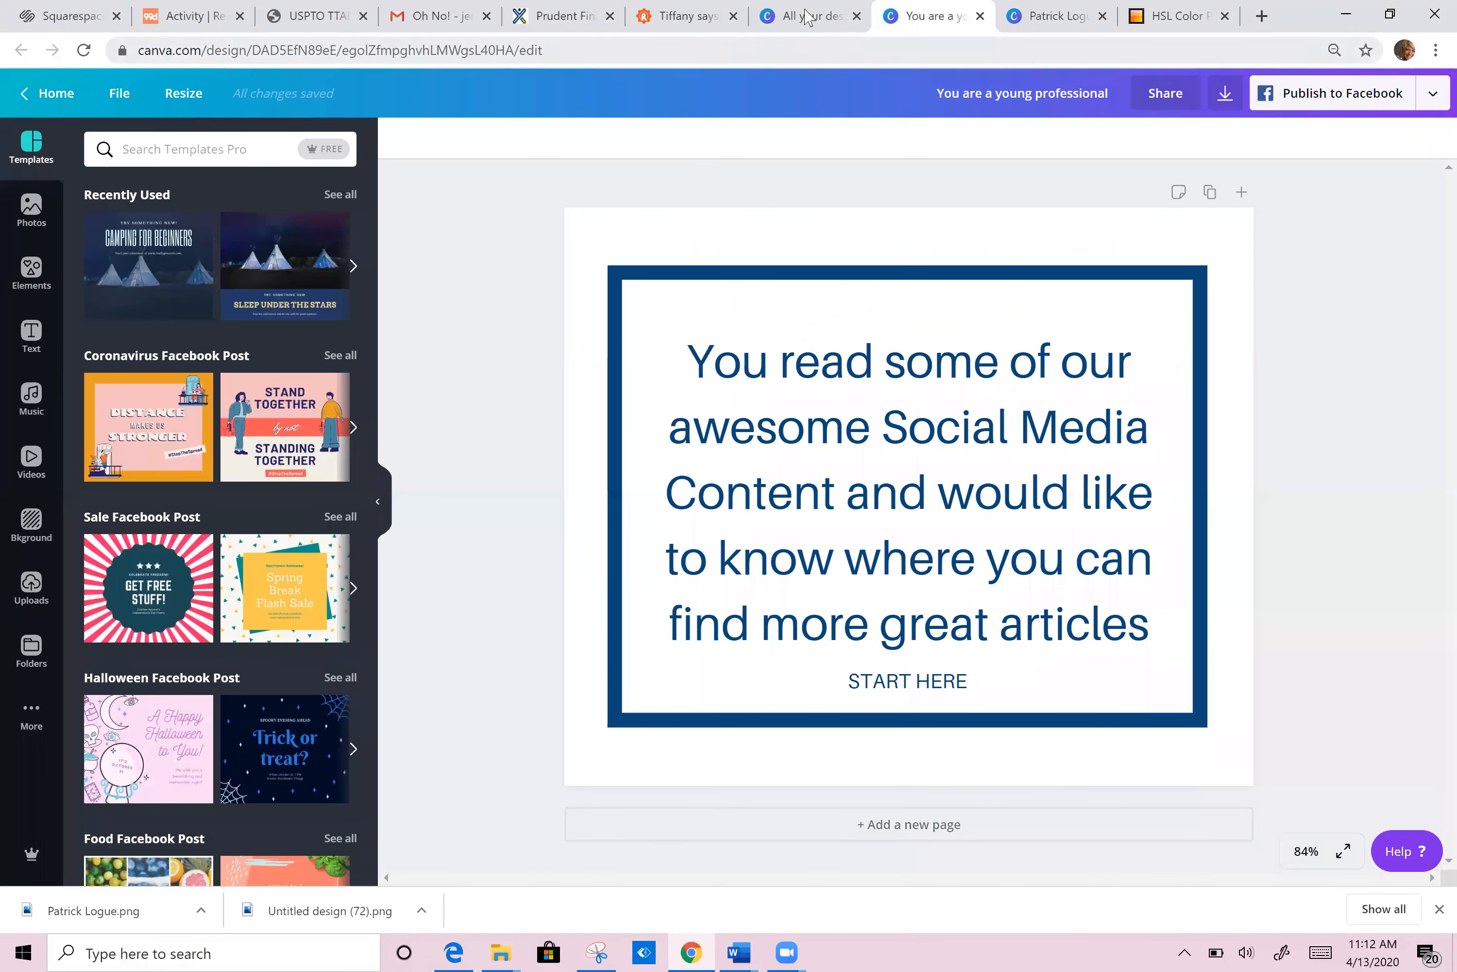
# Step: Cycle through the Canva designs to the 'You read some of our…' card and nudge its bordered frame right
pyautogui.click(809, 17)
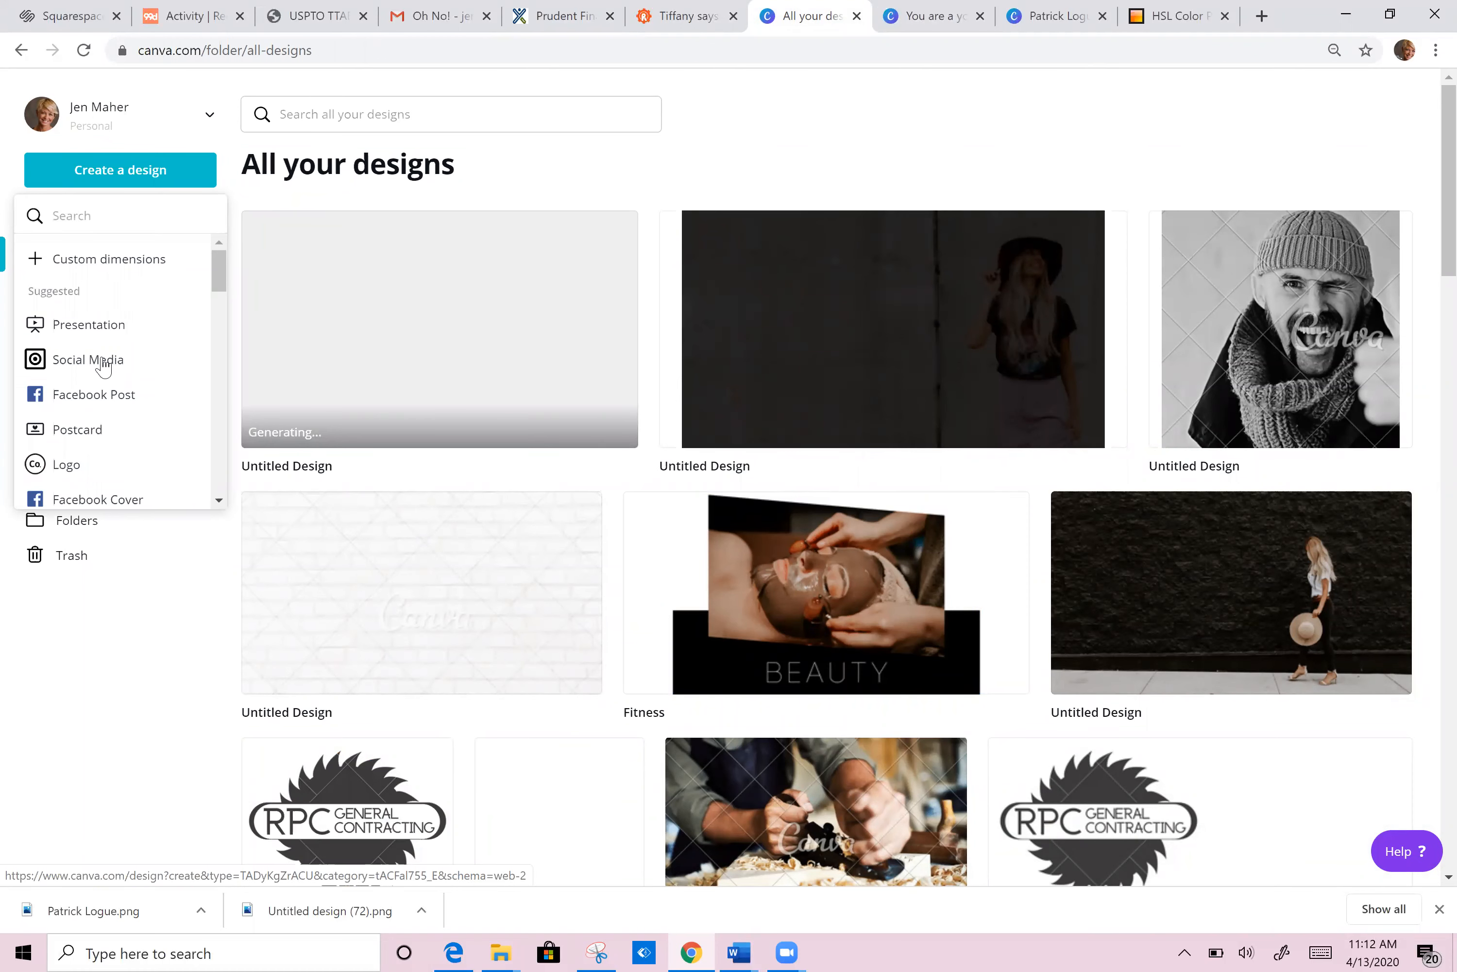
pyautogui.click(950, 19)
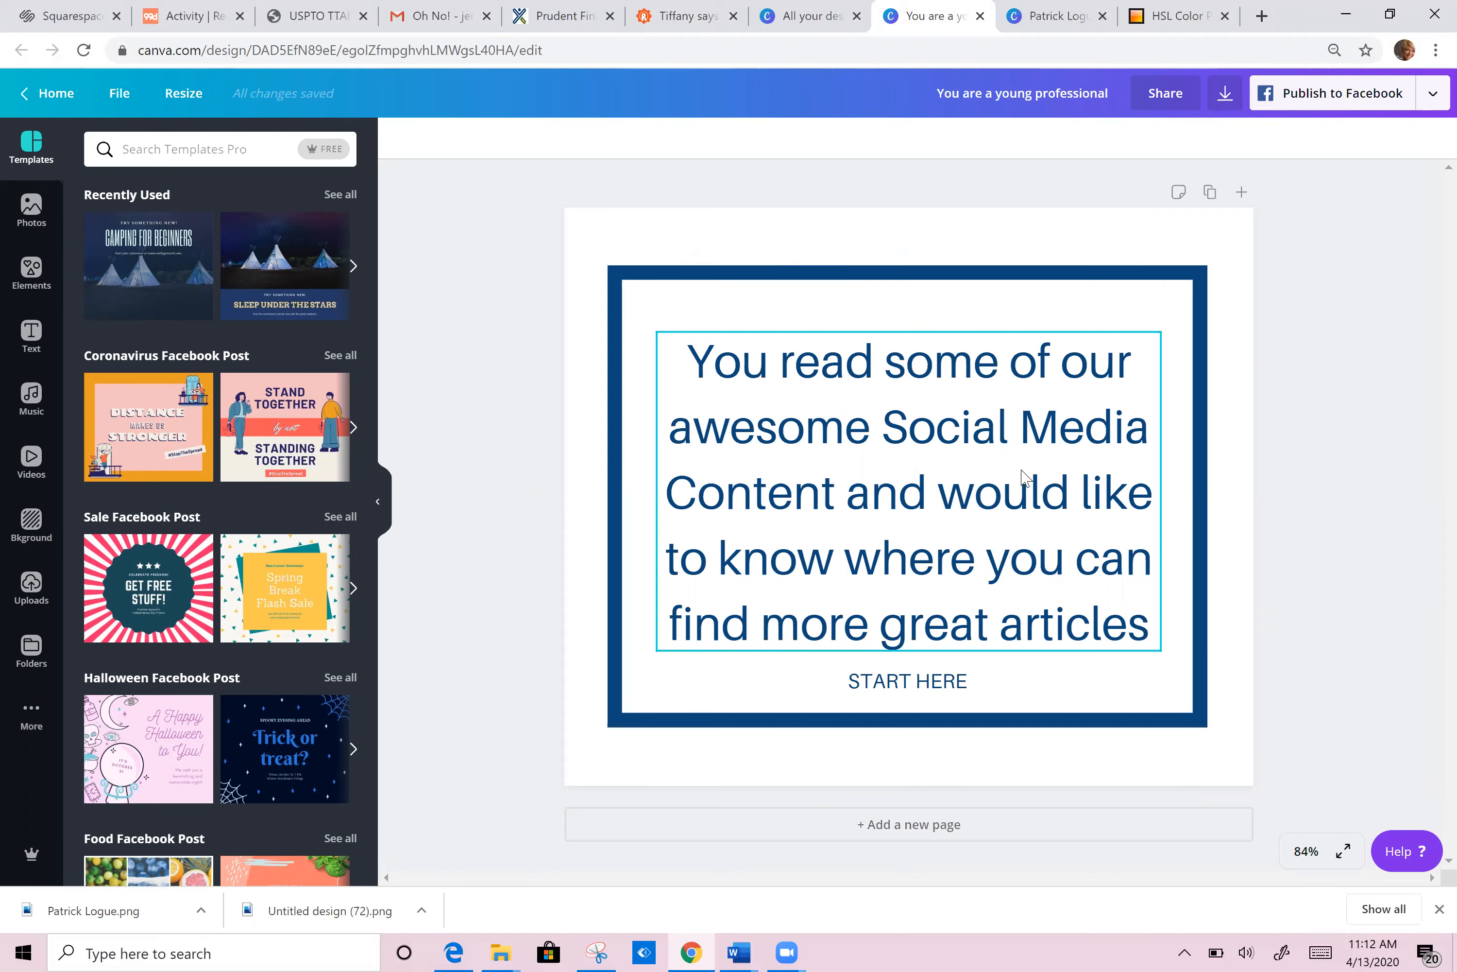
pyautogui.click(564, 16)
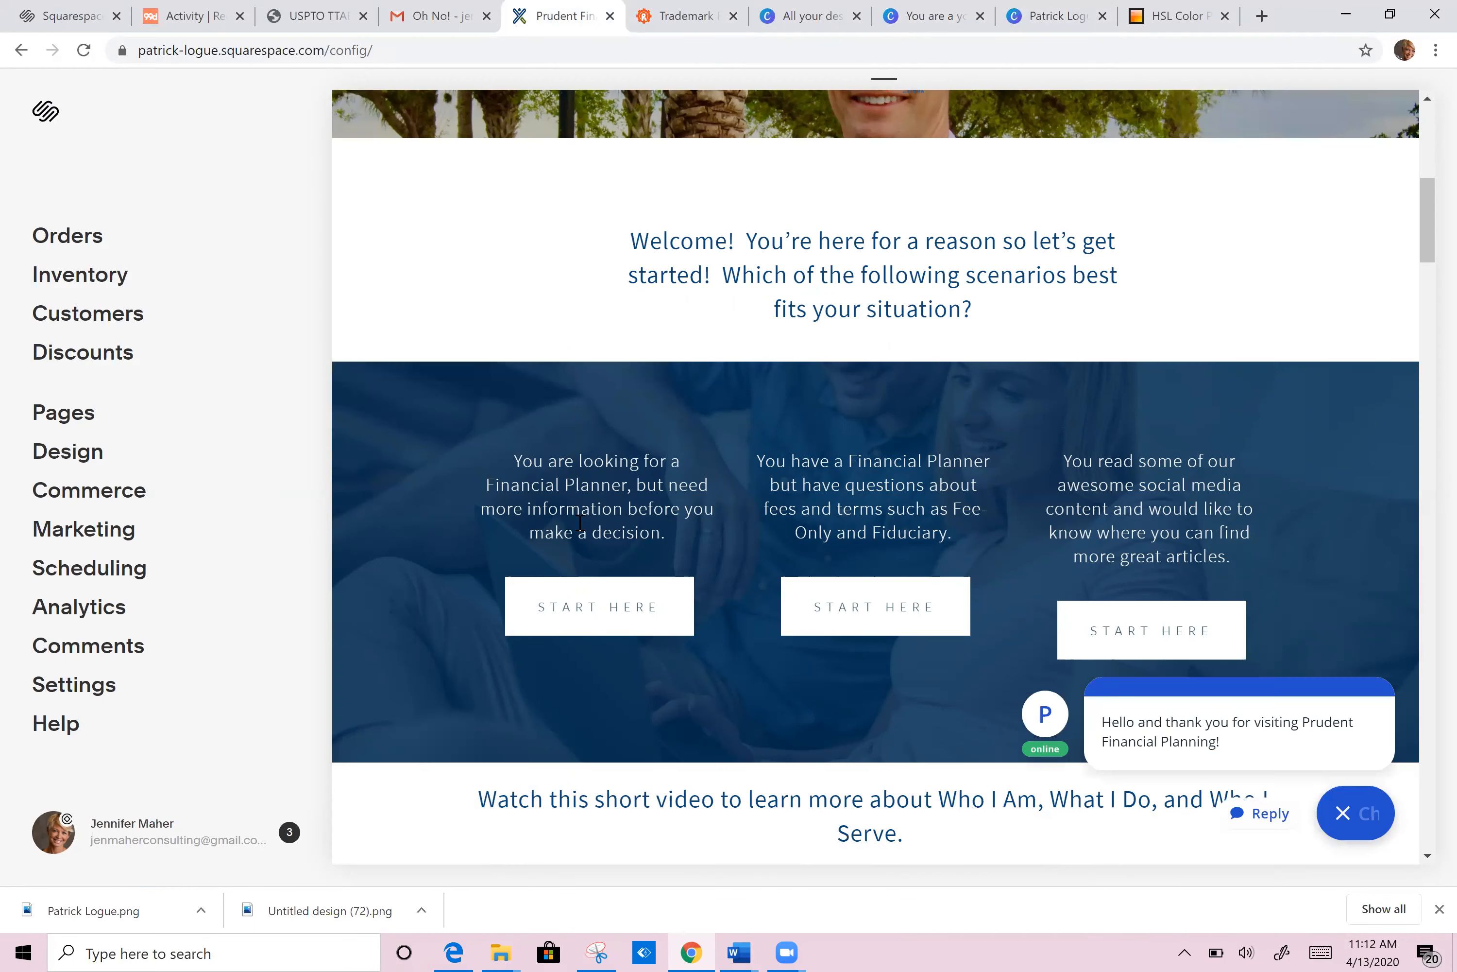
pyautogui.click(1050, 15)
pyautogui.click(936, 17)
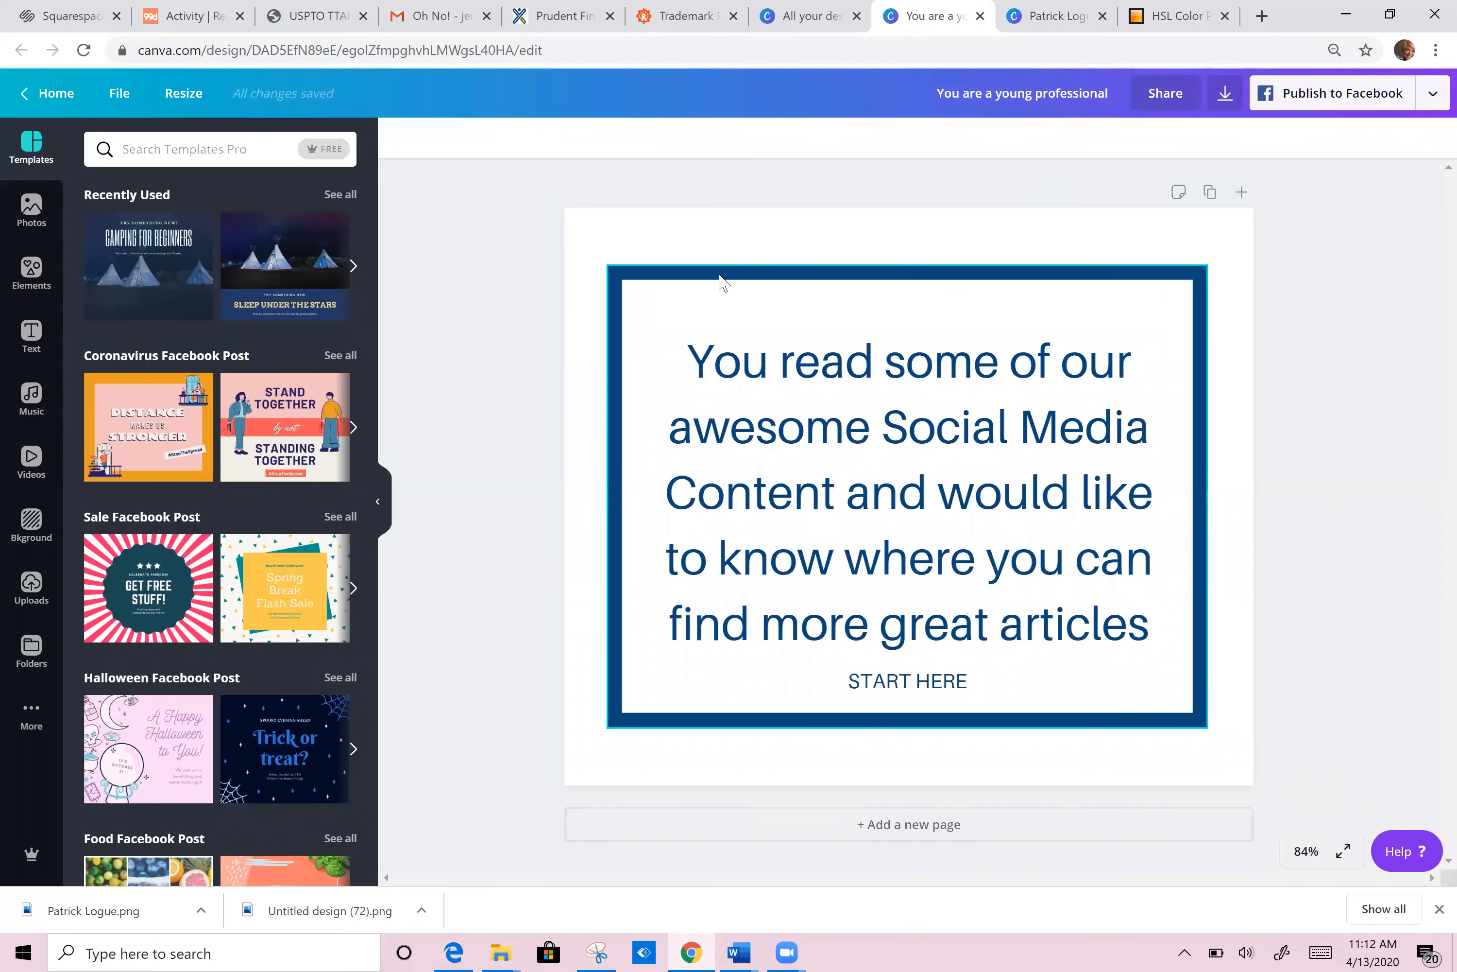
pyautogui.moveTo(774, 292); pyautogui.dragTo(819, 290)
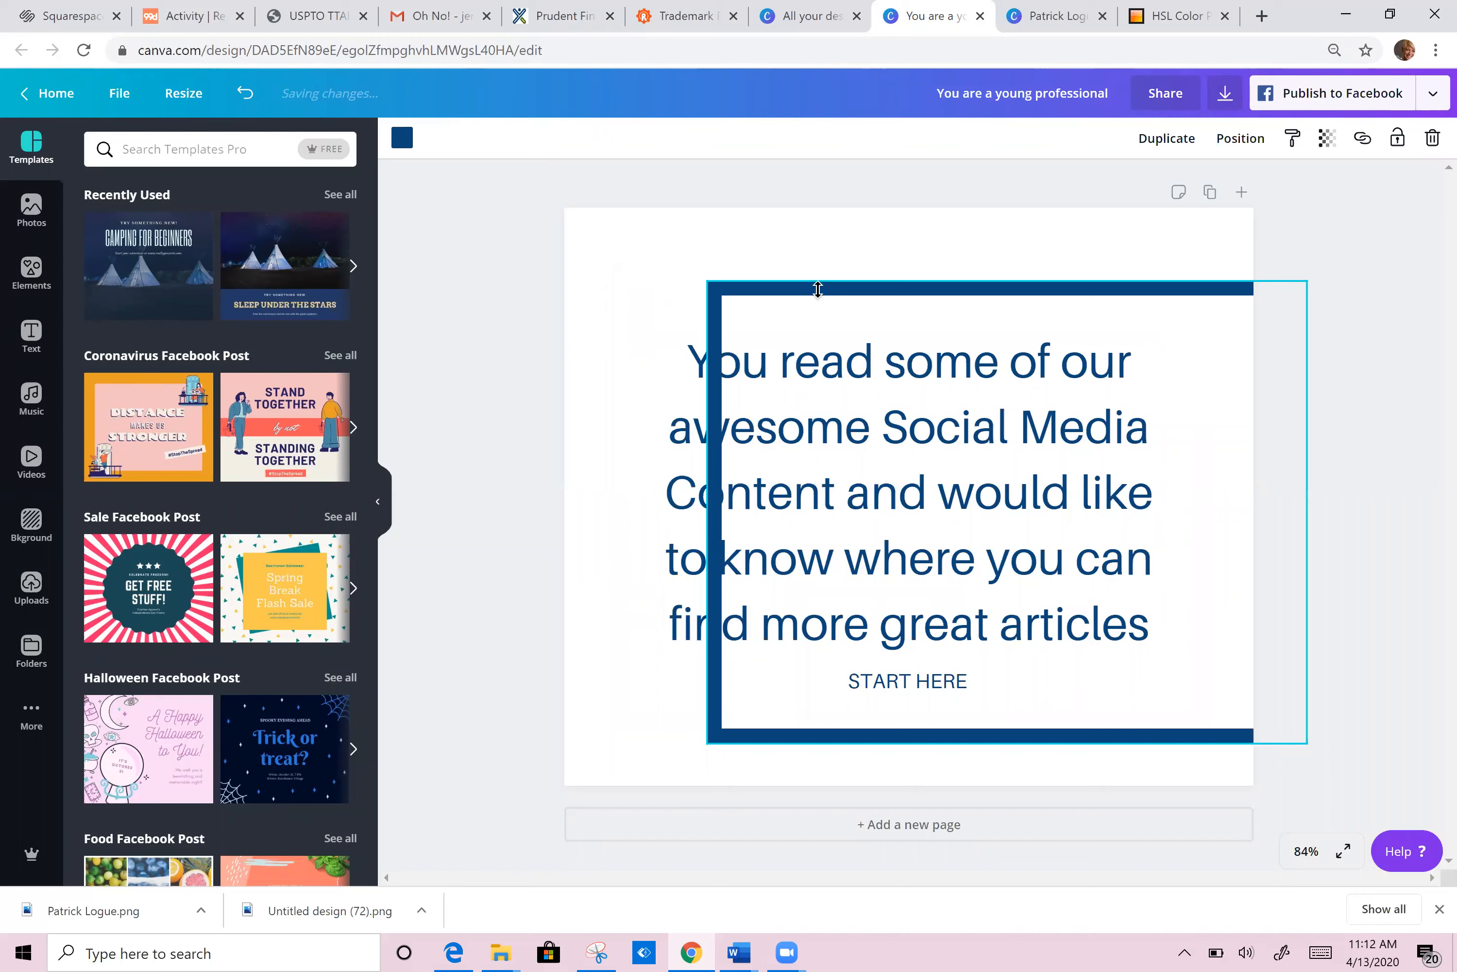
# Step: Show all shapes in the Elements library, re-centre the bordered frame, and return to Squarespace
pyautogui.click(36, 270)
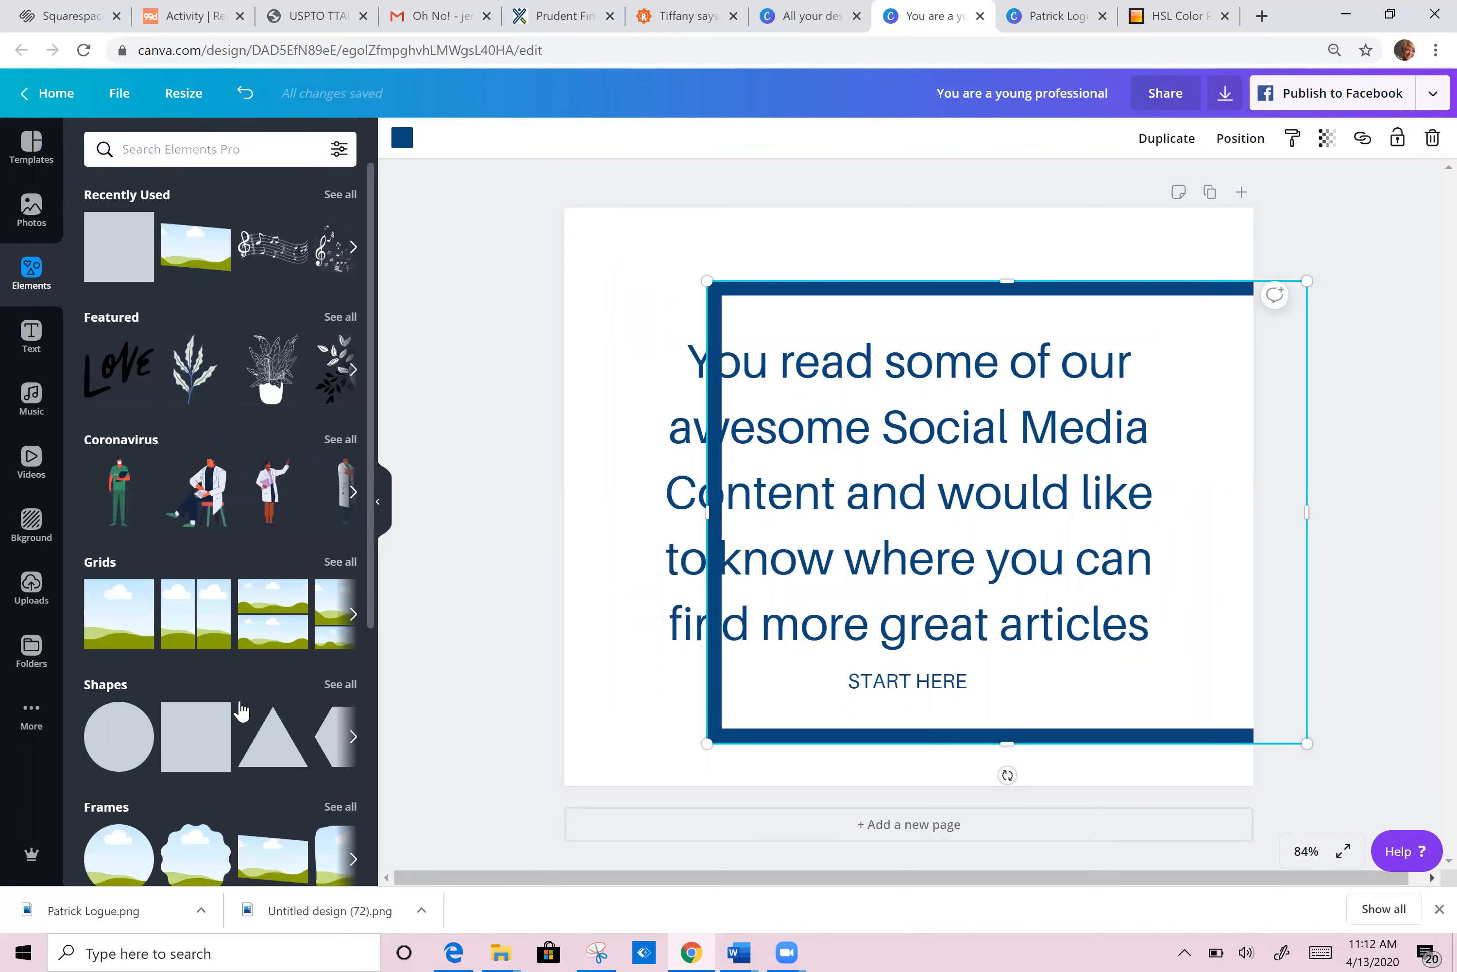
pyautogui.click(340, 684)
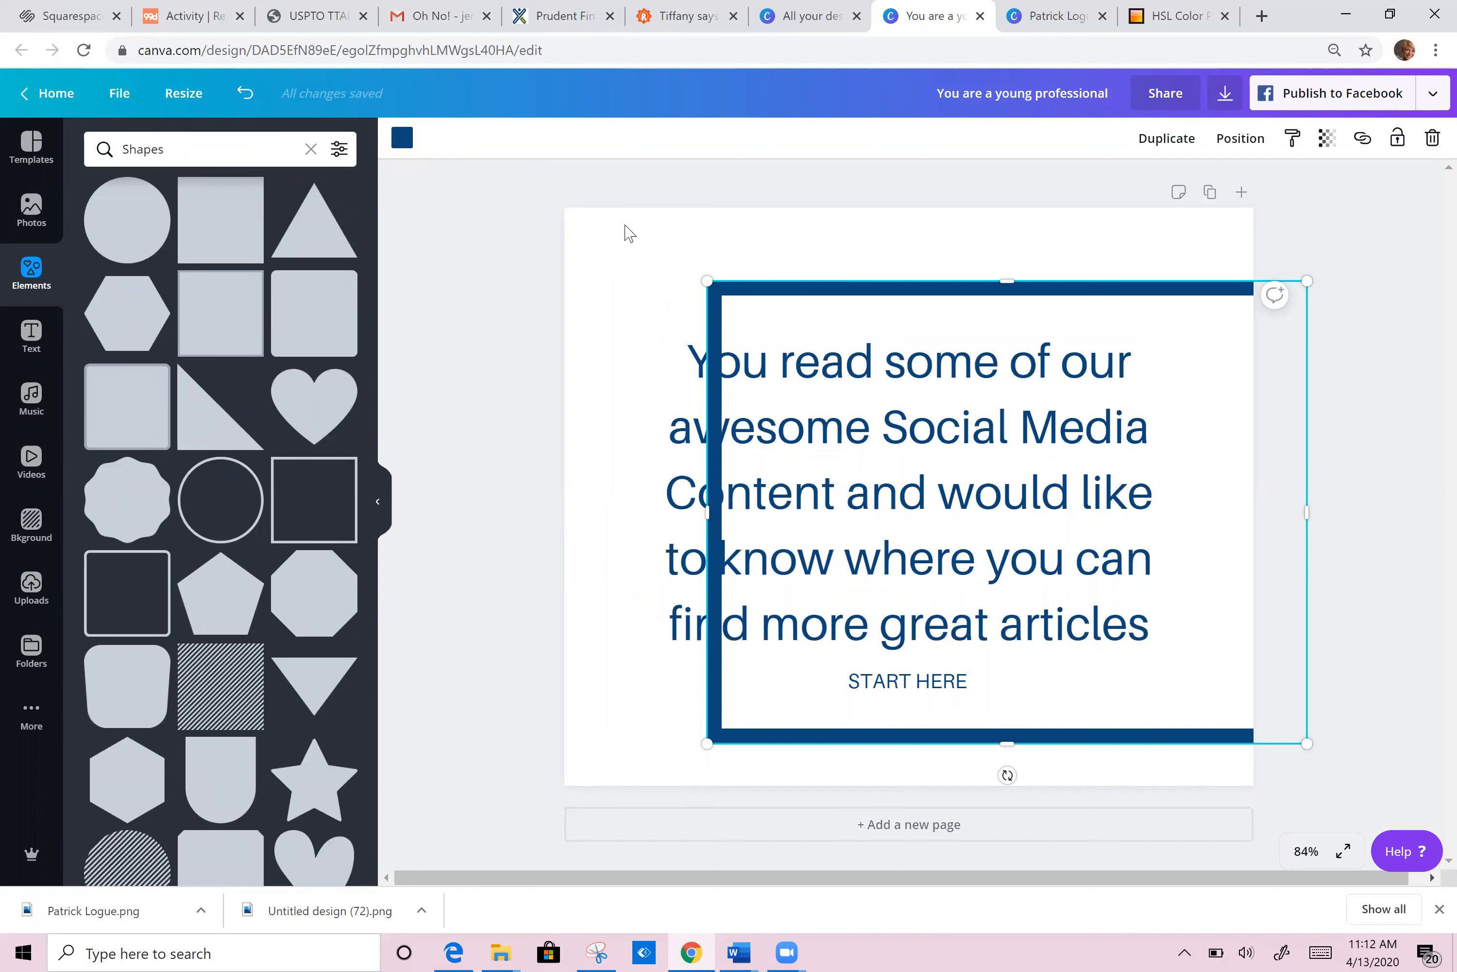
pyautogui.moveTo(806, 289); pyautogui.dragTo(714, 276)
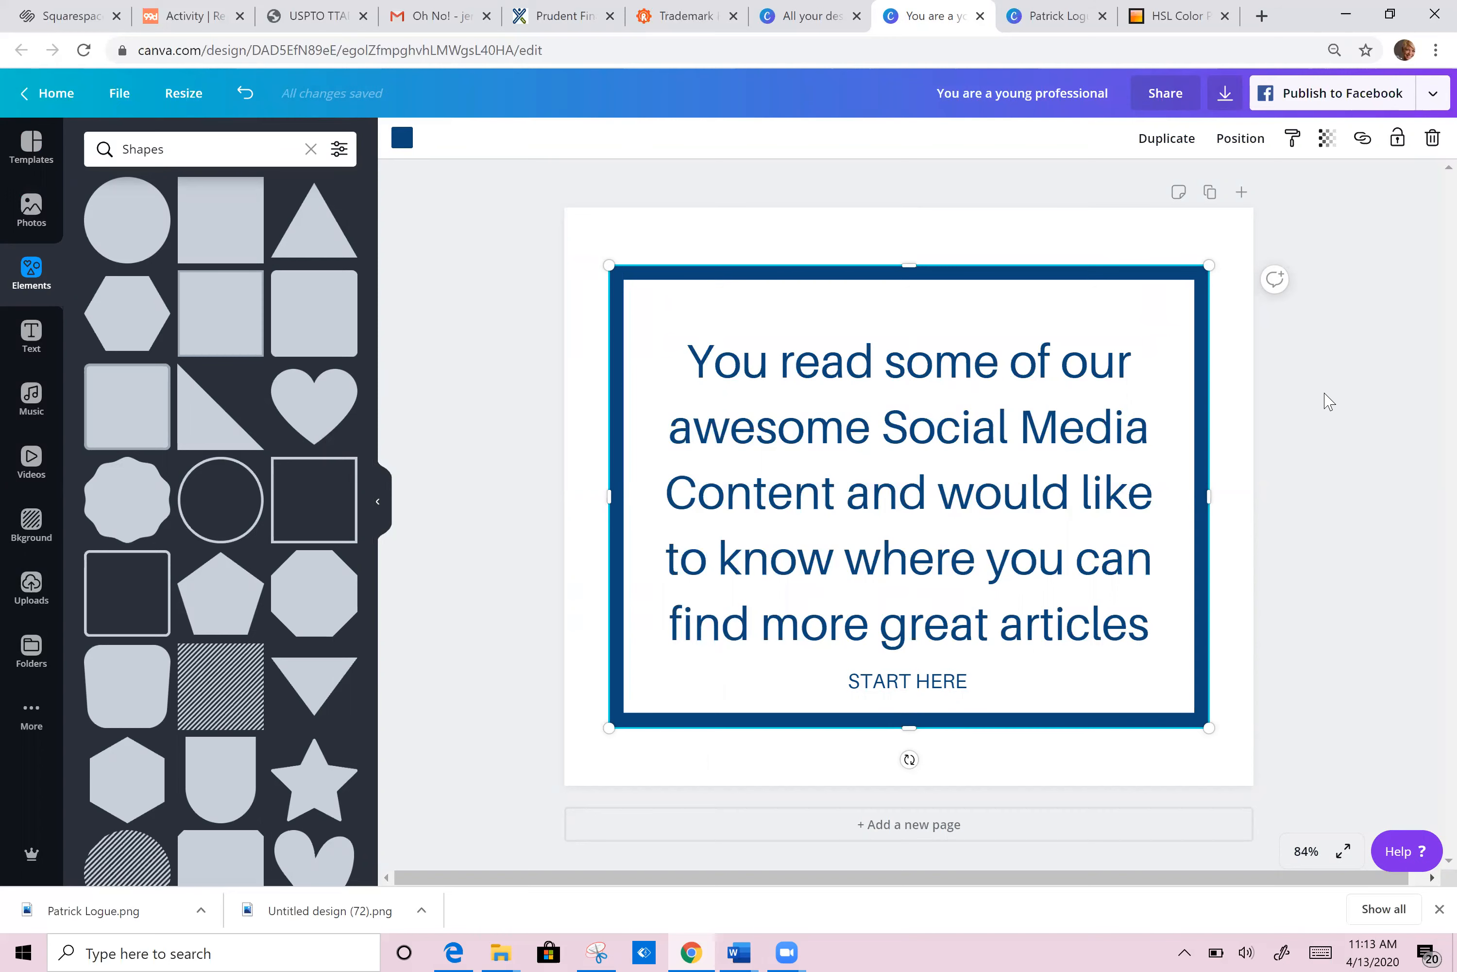
pyautogui.click(571, 19)
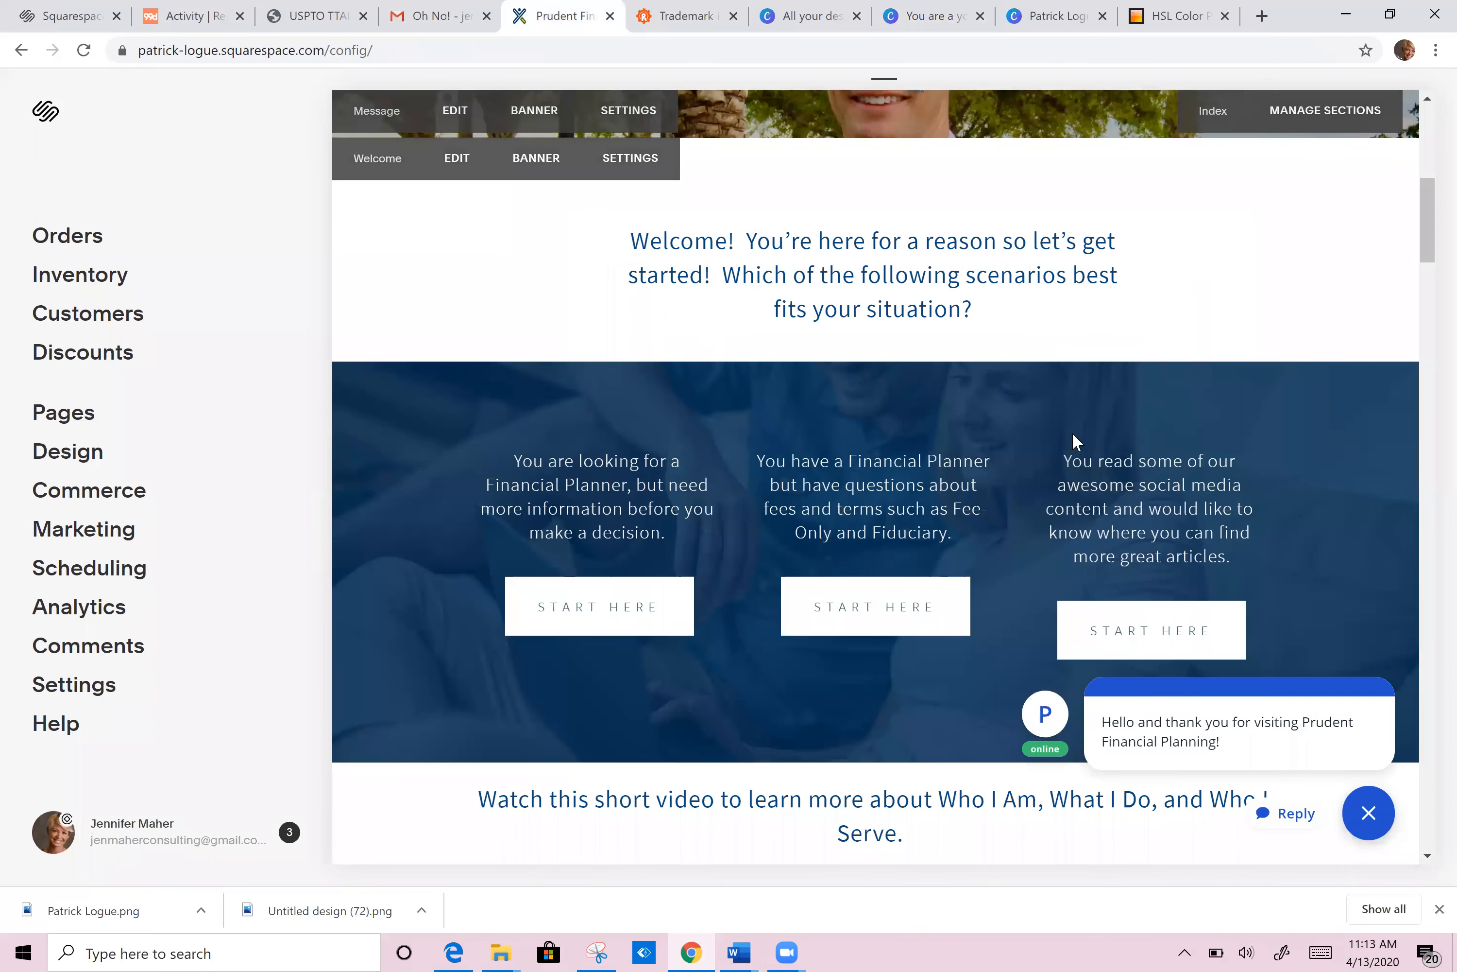
pyautogui.scroll(-8, 875, 476)
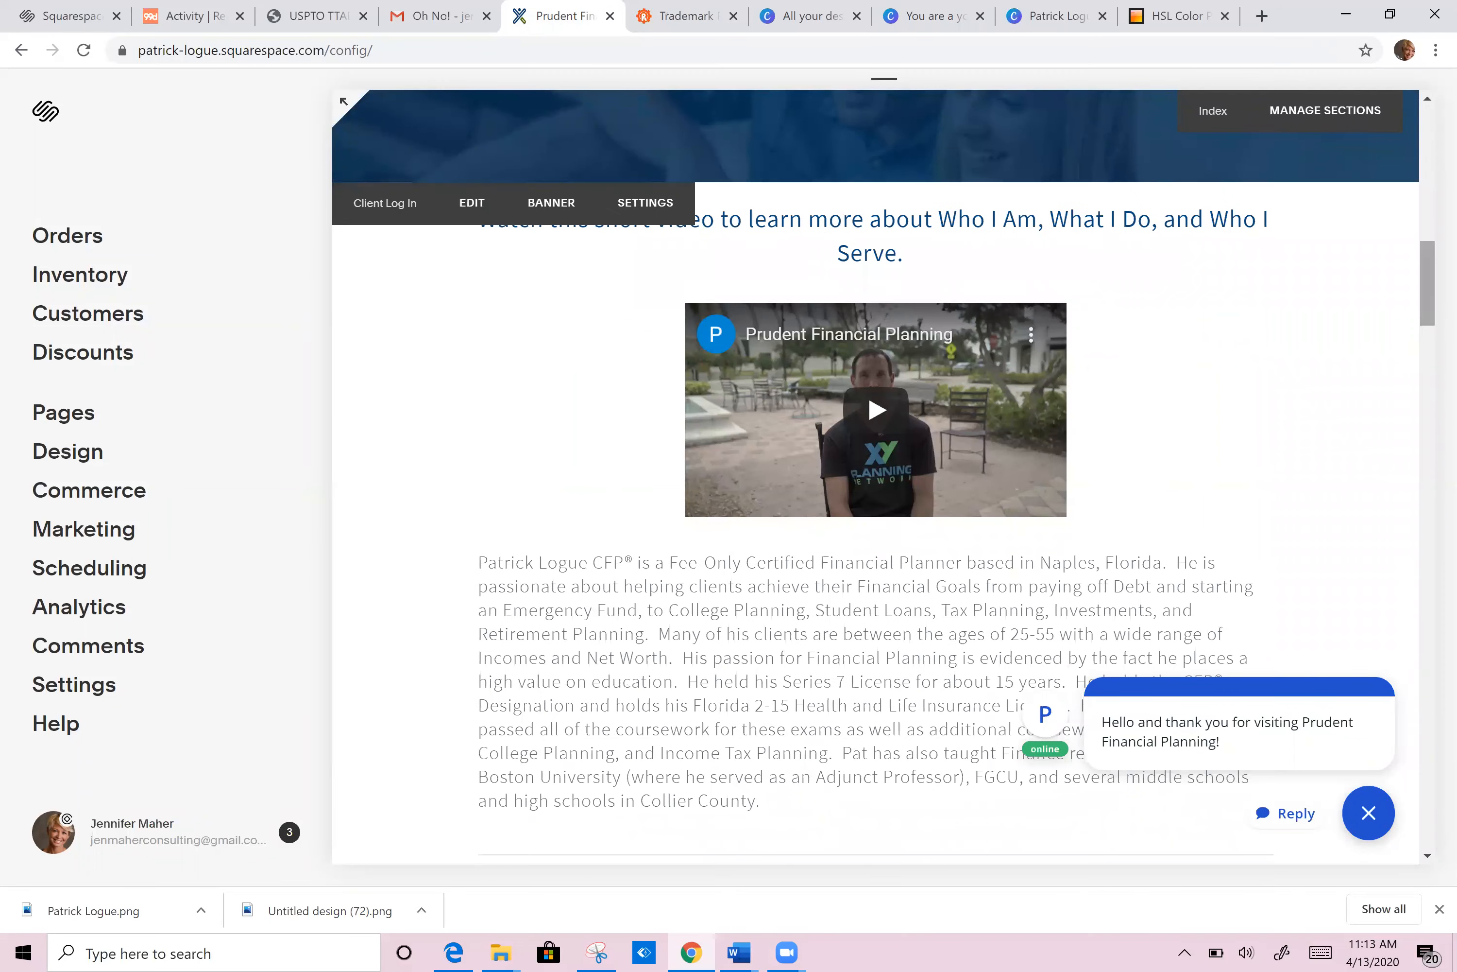
pyautogui.scroll(-10, 875, 477)
pyautogui.scroll(-5, 514, 230)
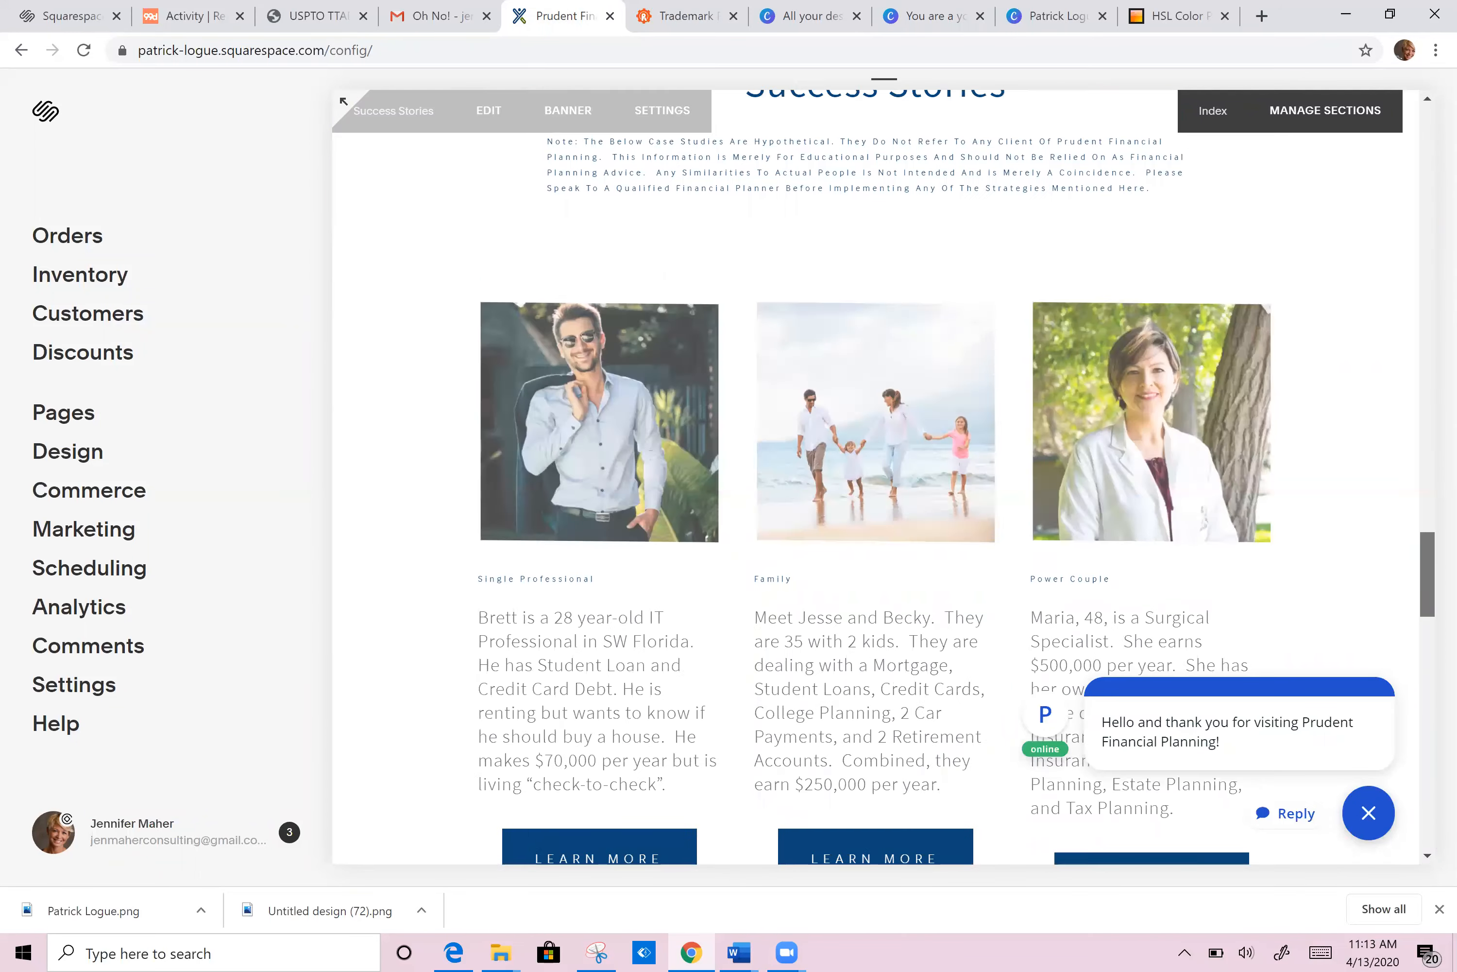
pyautogui.click(495, 116)
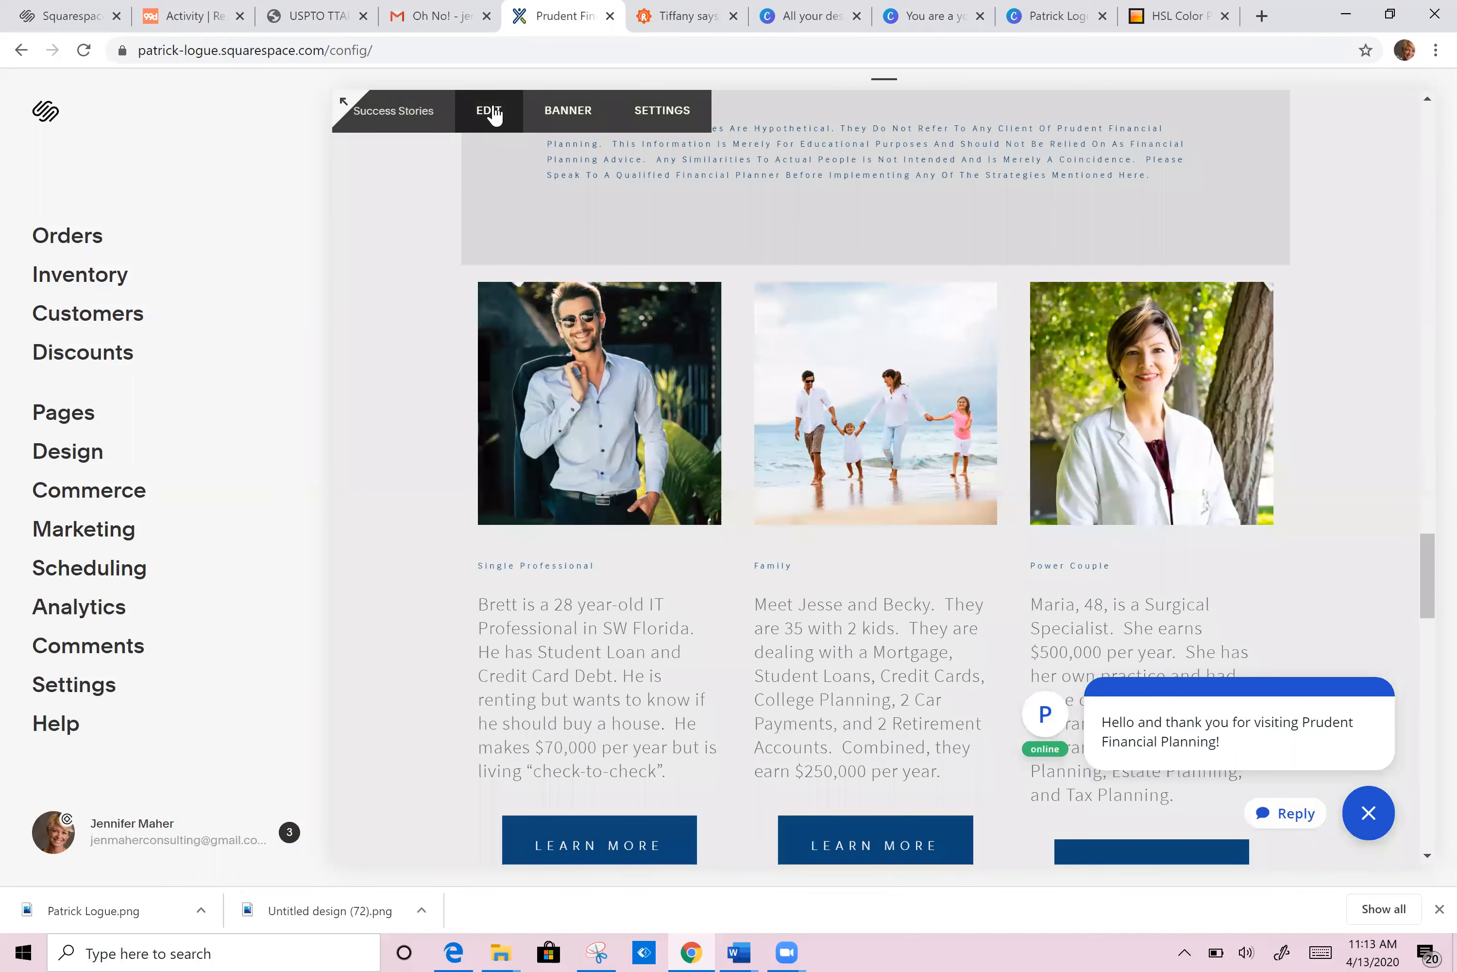
pyautogui.moveTo(318, 286)
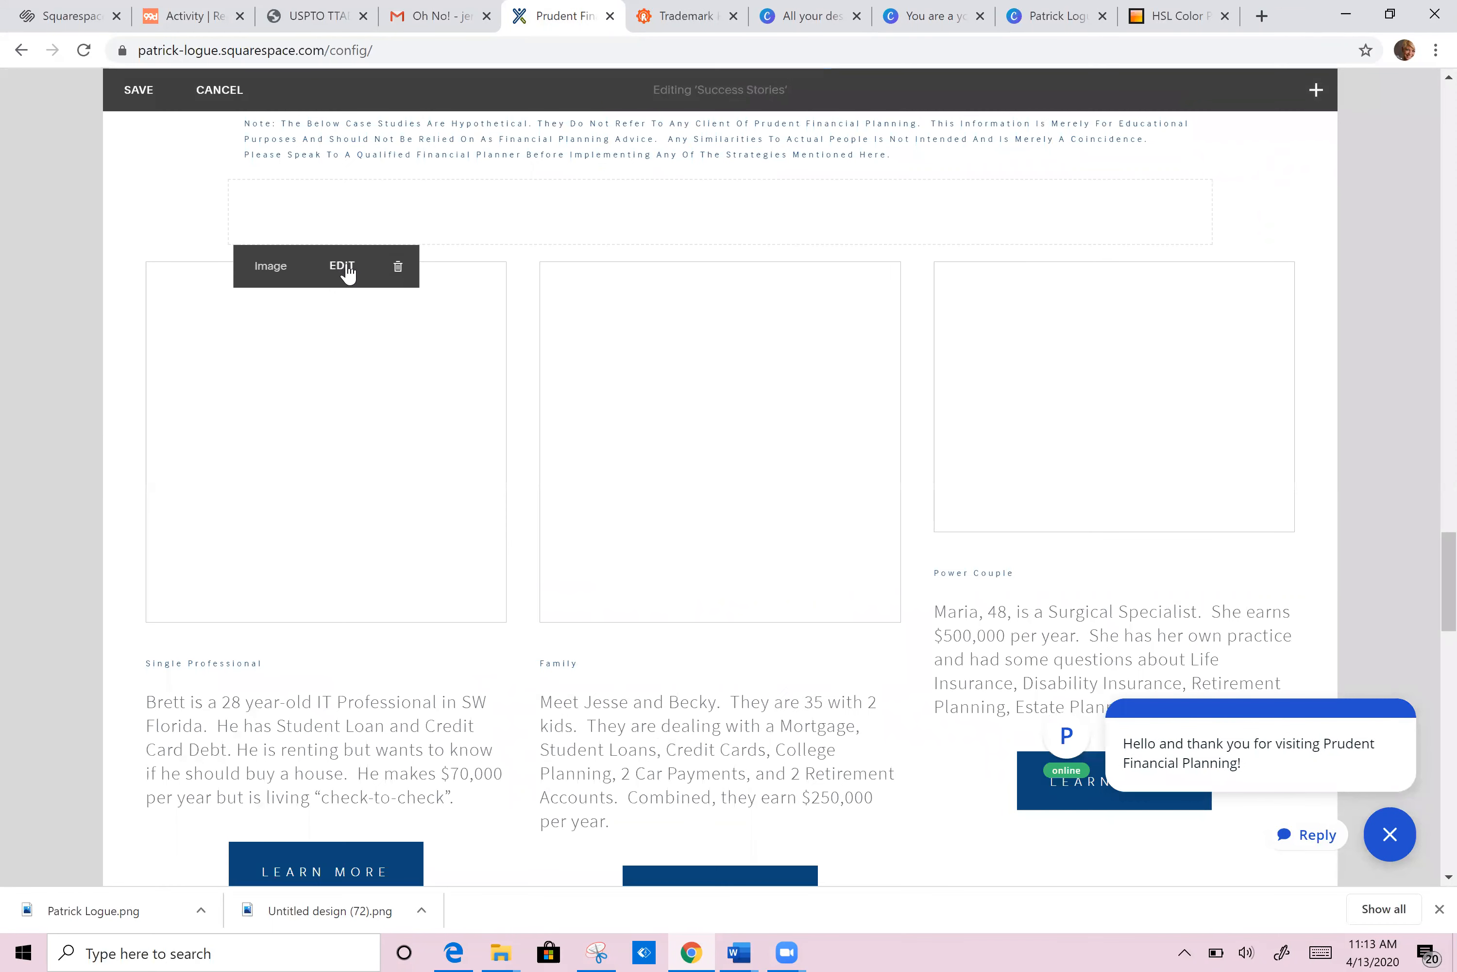
pyautogui.click(343, 266)
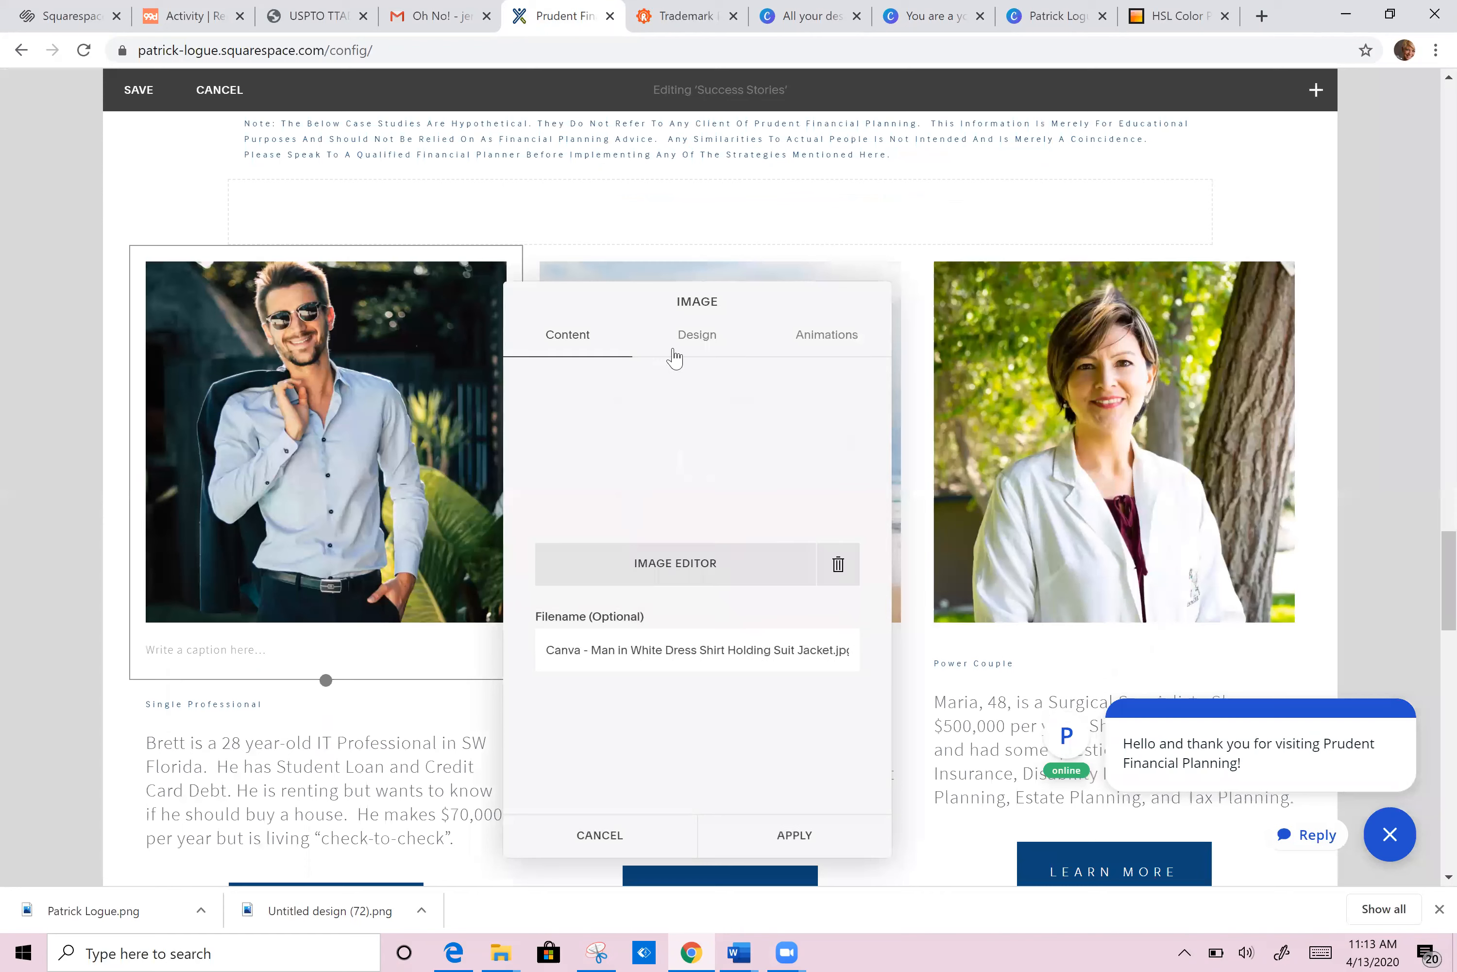
pyautogui.click(697, 335)
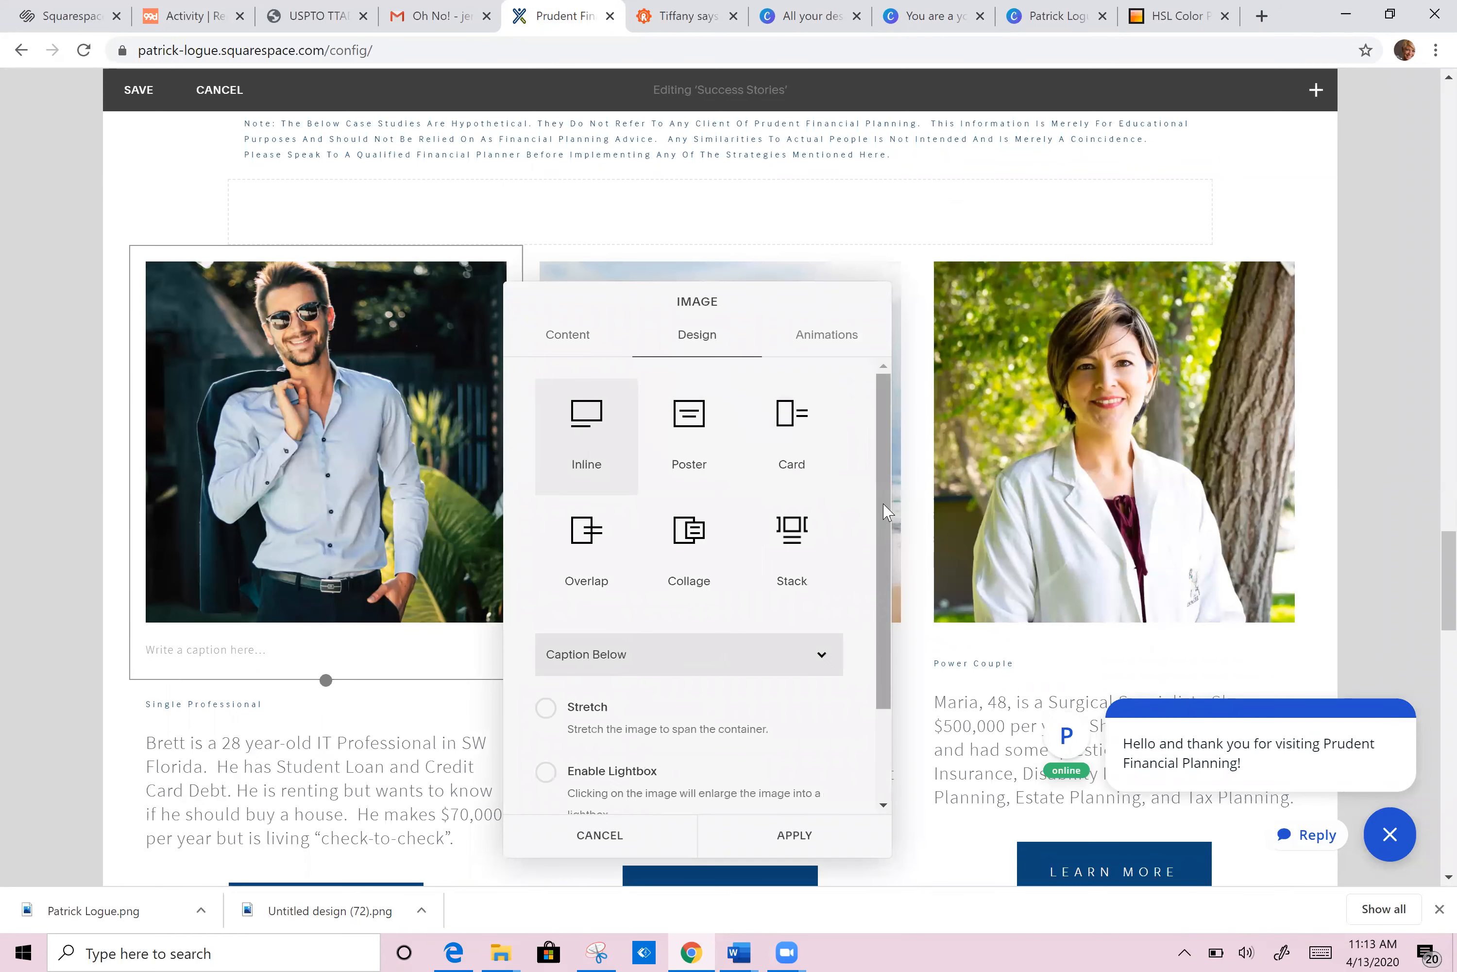
pyautogui.scroll(-2, 885, 655)
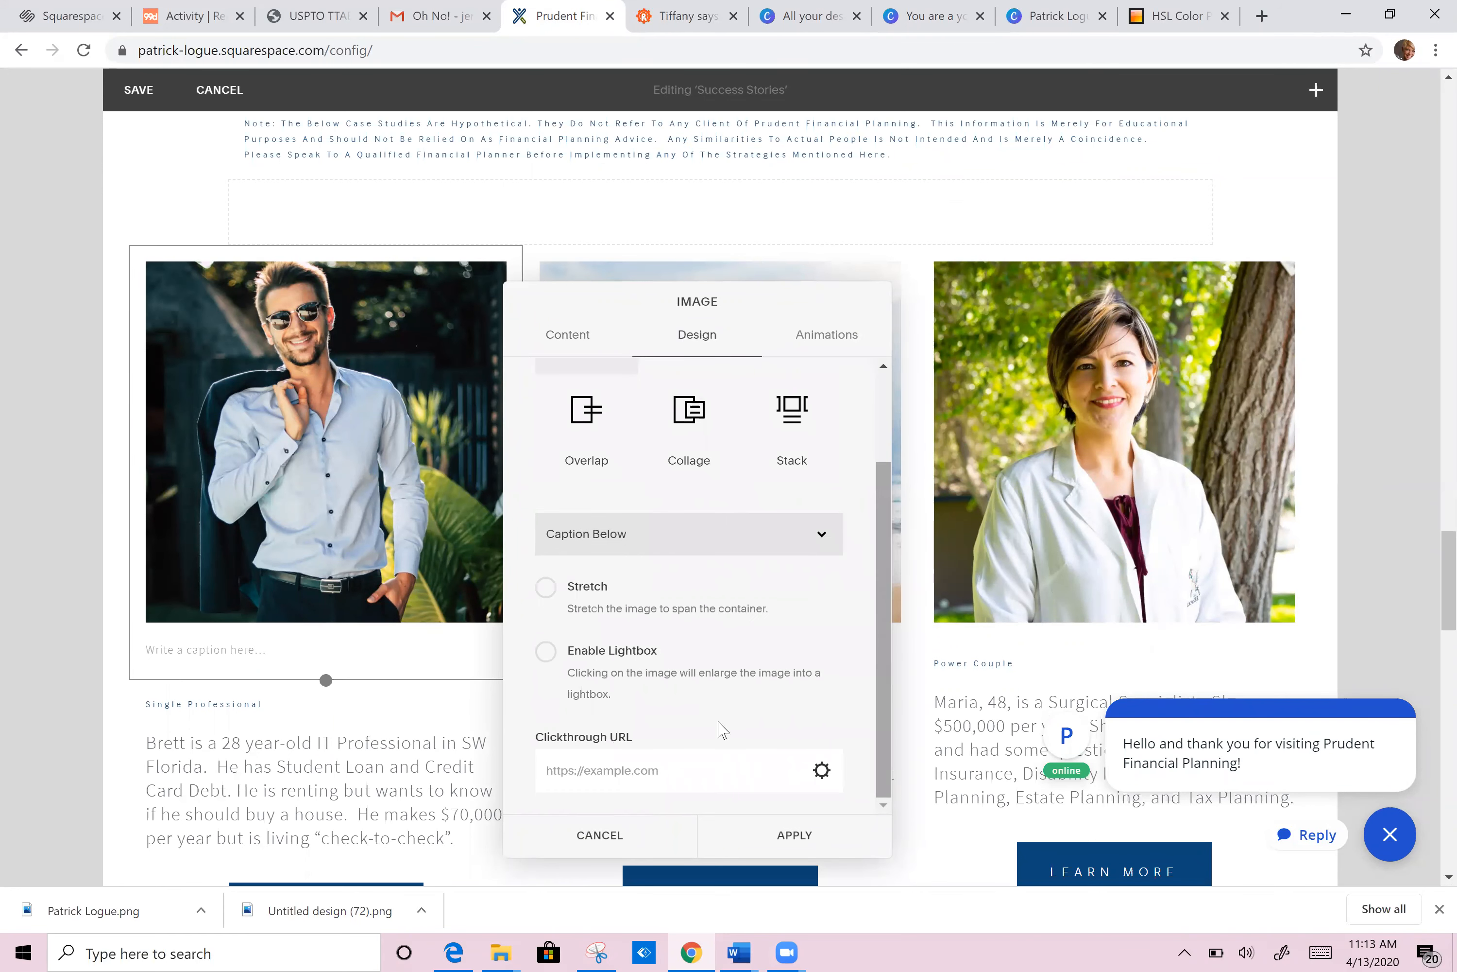
pyautogui.click(821, 772)
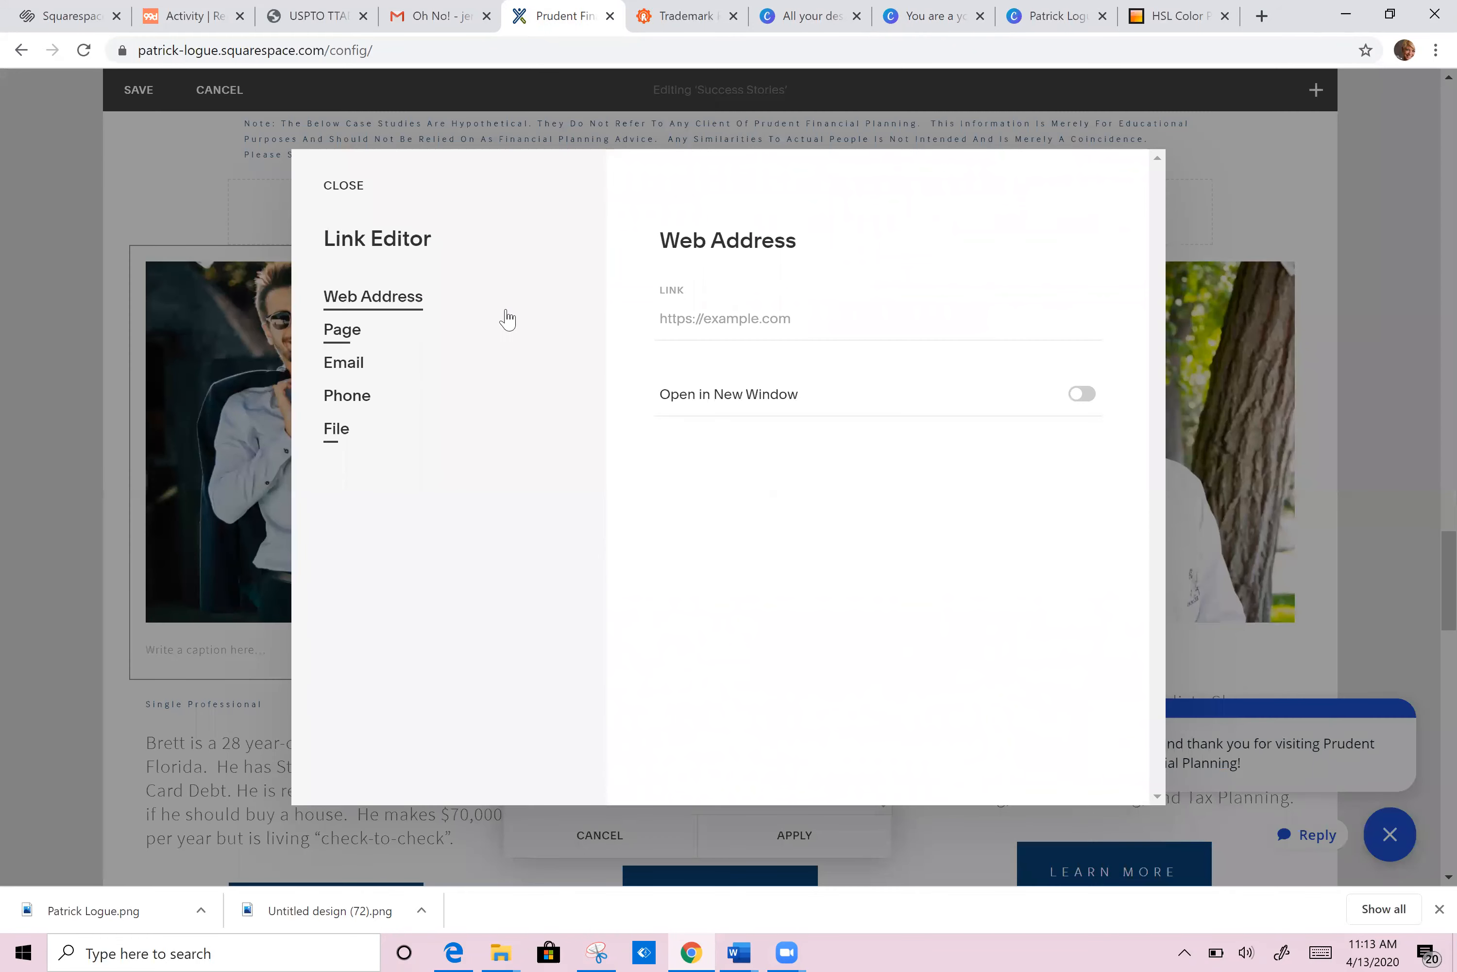
pyautogui.click(353, 343)
pyautogui.click(356, 373)
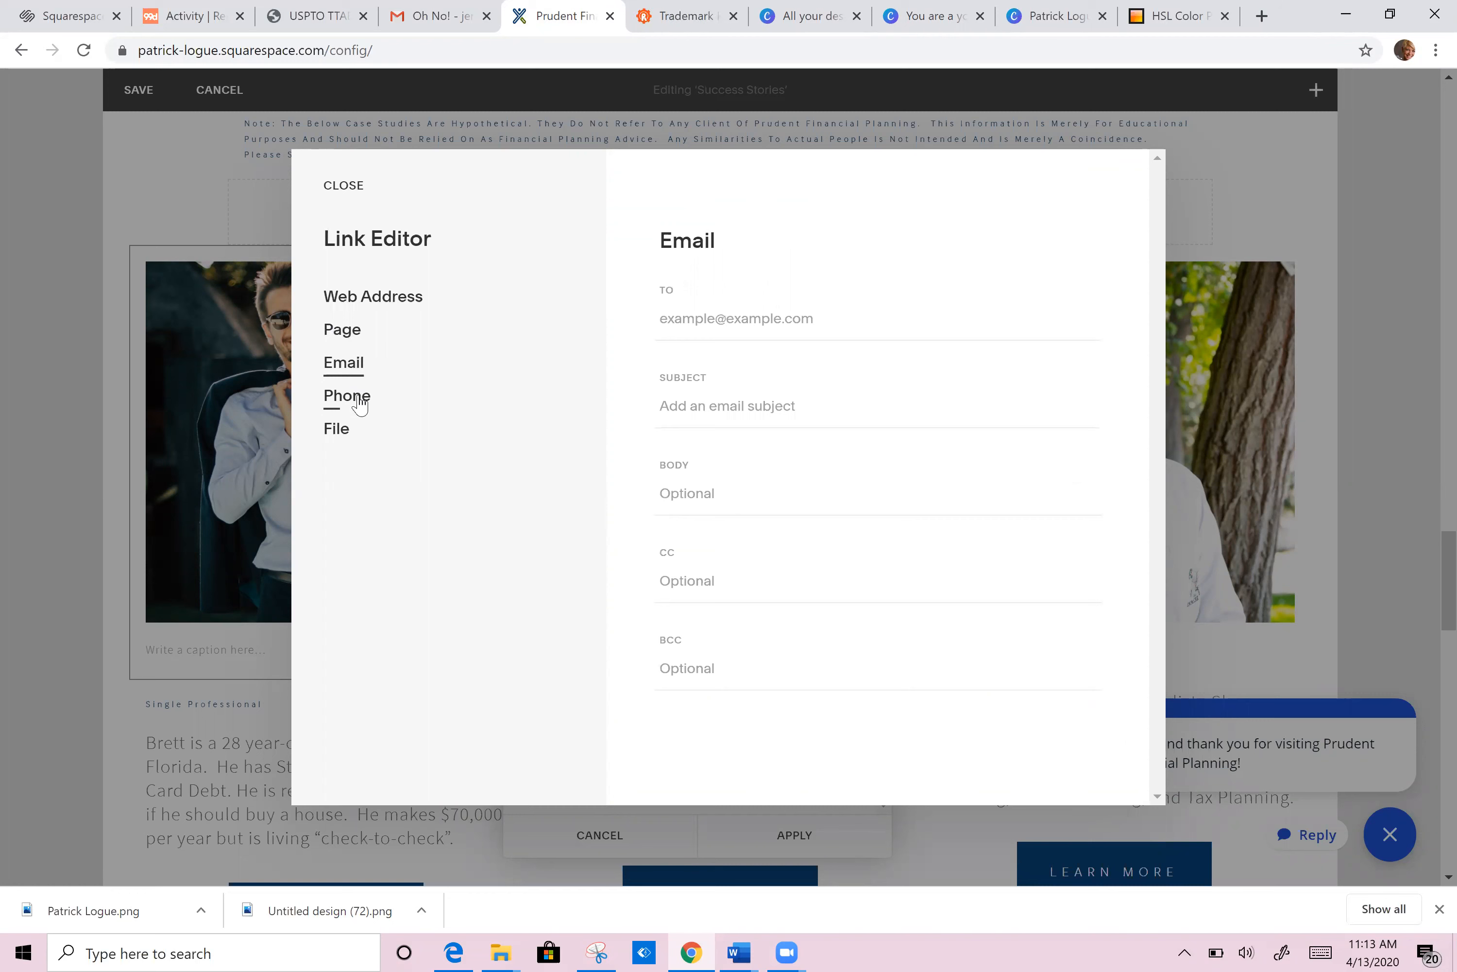
pyautogui.click(361, 401)
pyautogui.click(690, 321)
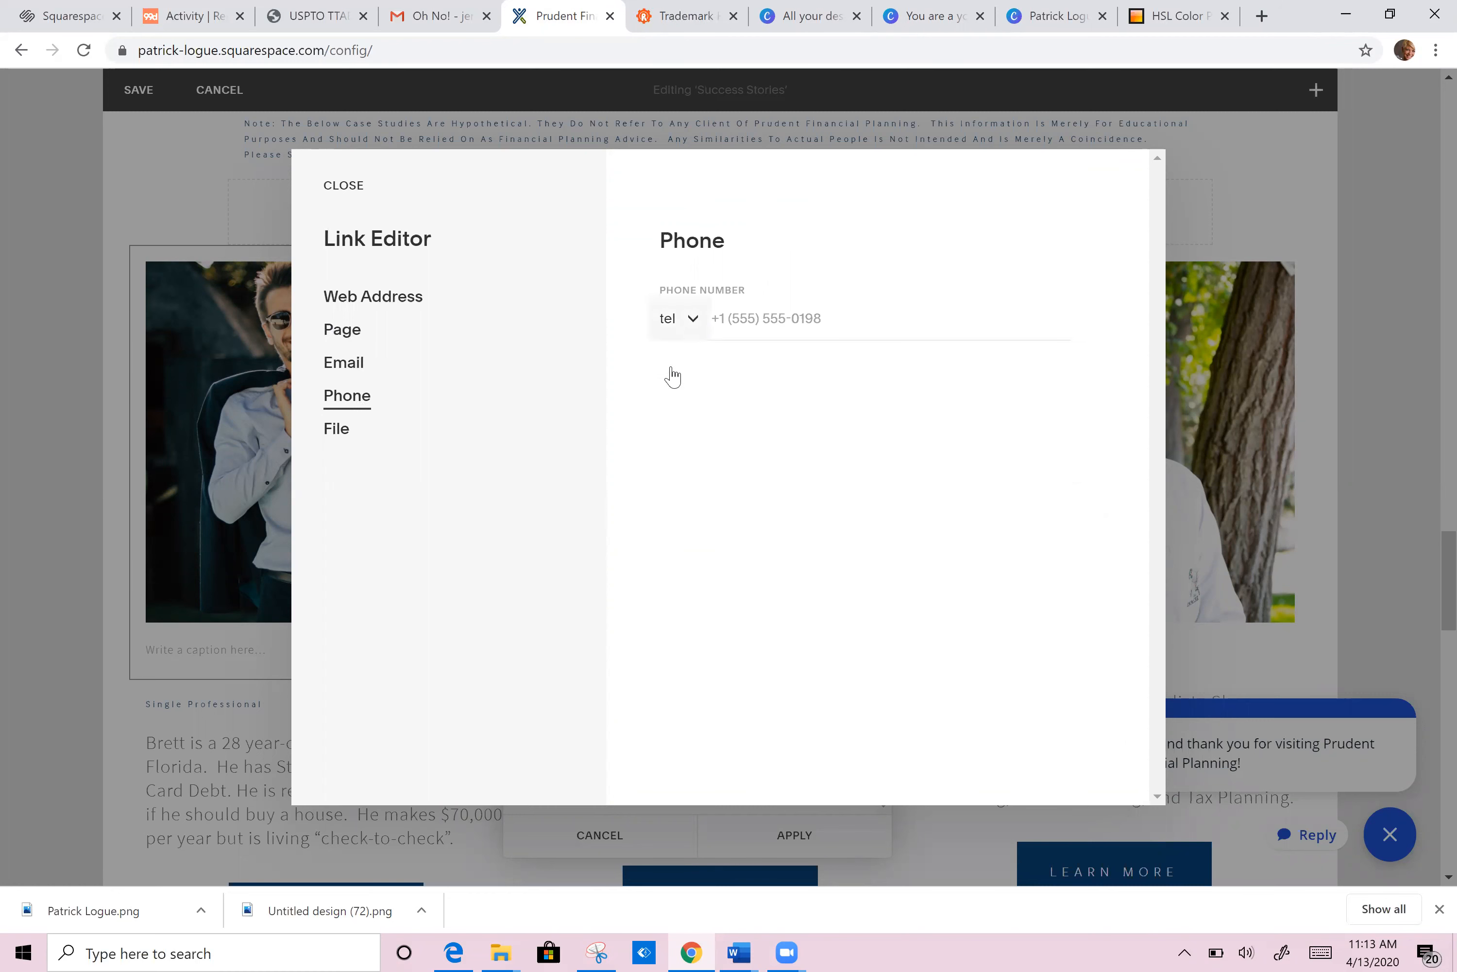
pyautogui.click(351, 436)
pyautogui.click(345, 184)
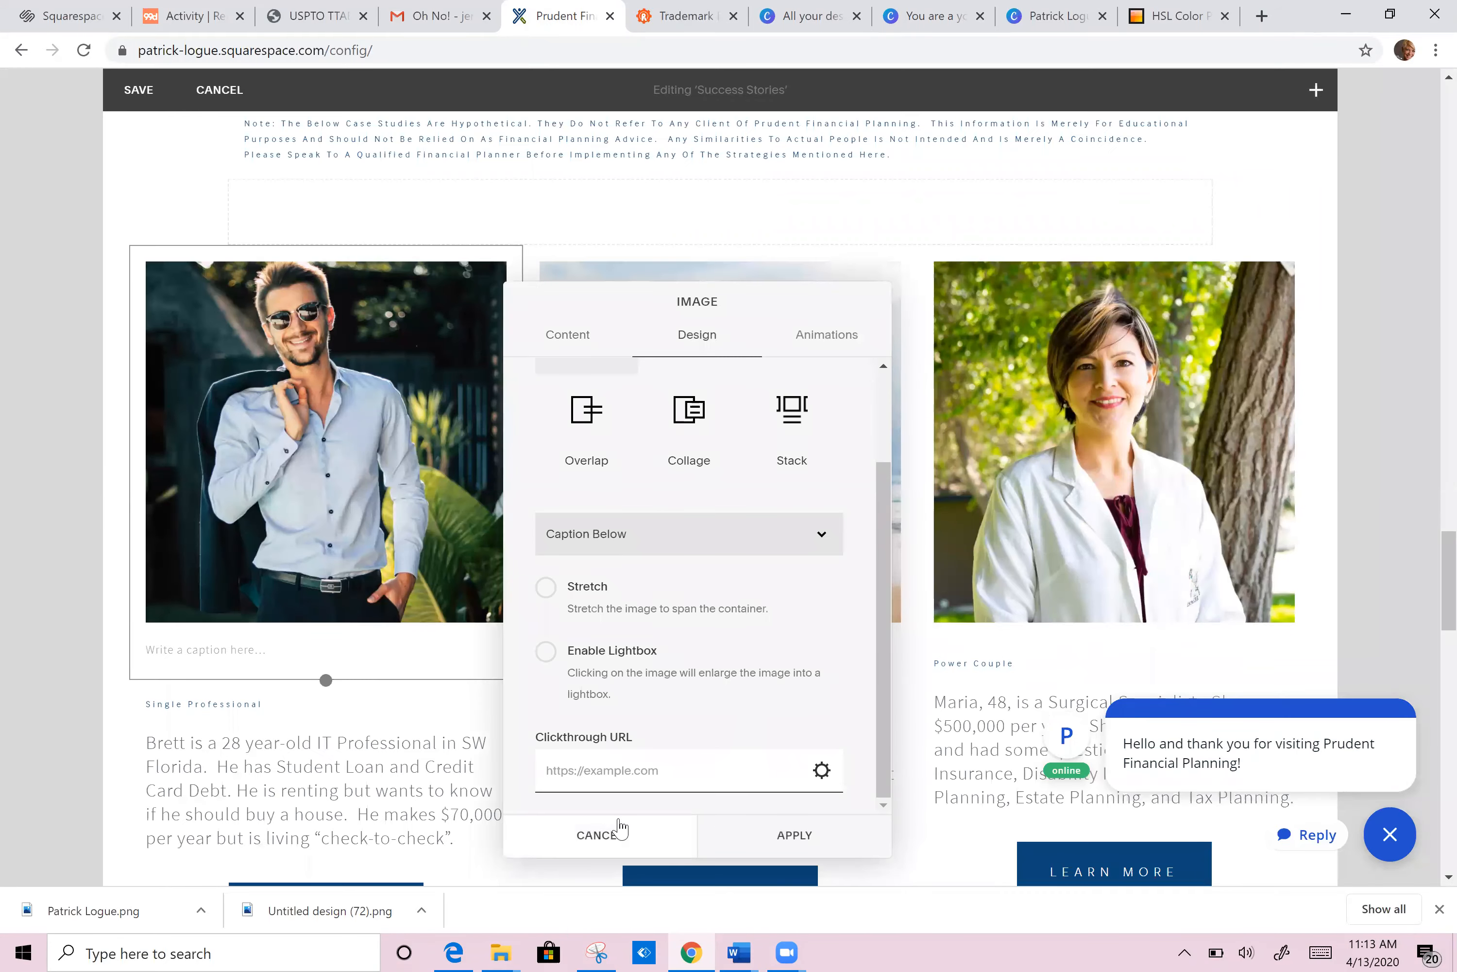
pyautogui.click(611, 835)
pyautogui.click(139, 93)
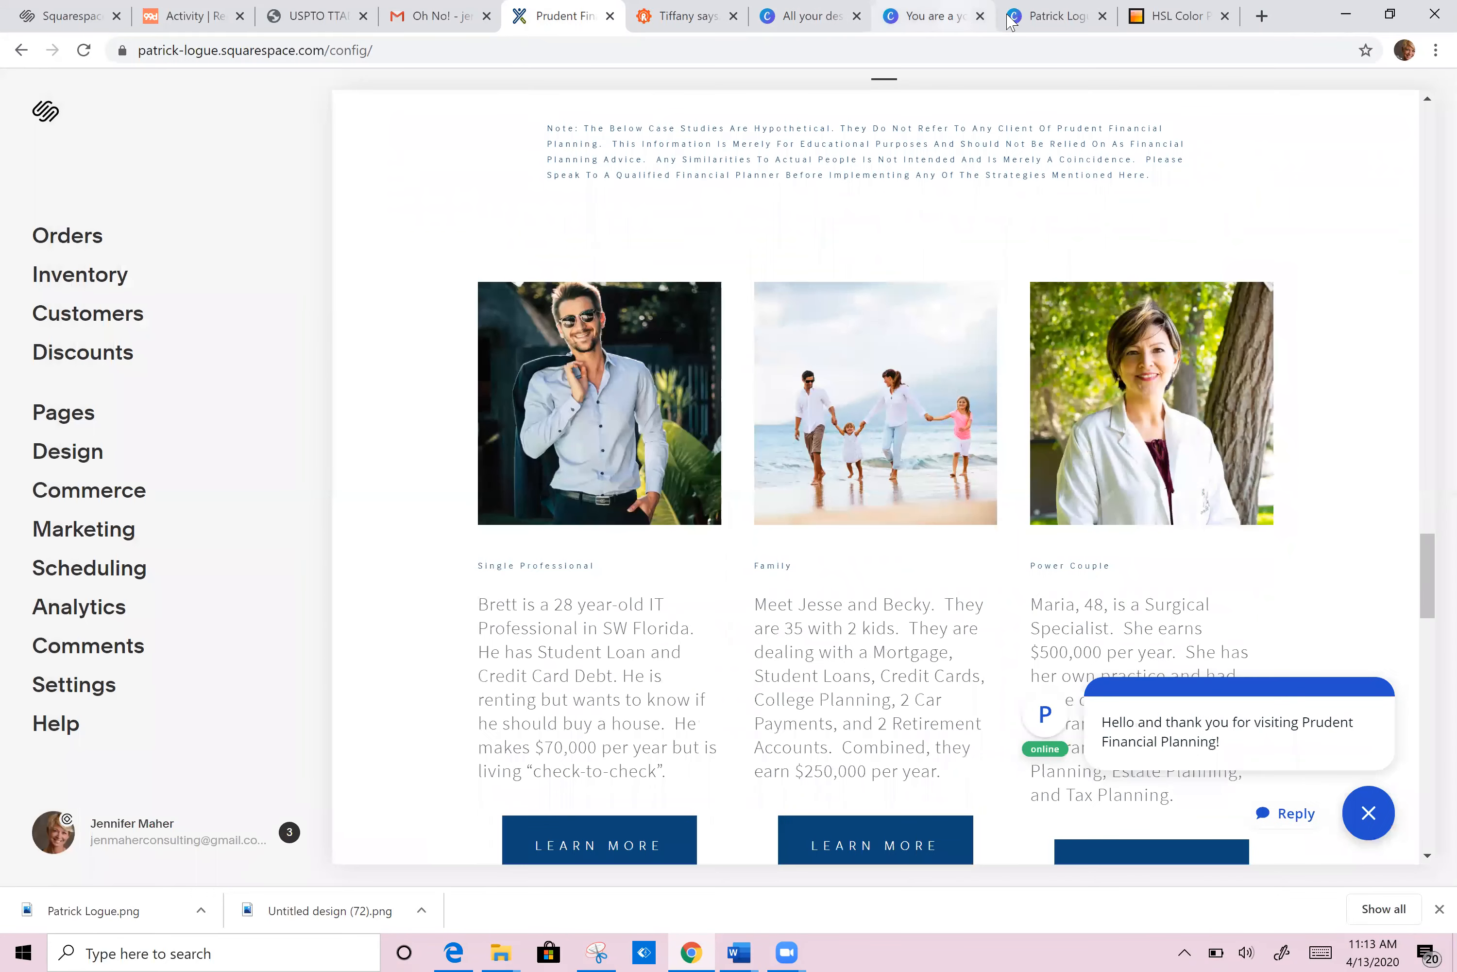
# Step: Search Elements for 'anima', add an animated sparkle, shrink it by half, and place it top-left on the card
pyautogui.click(936, 21)
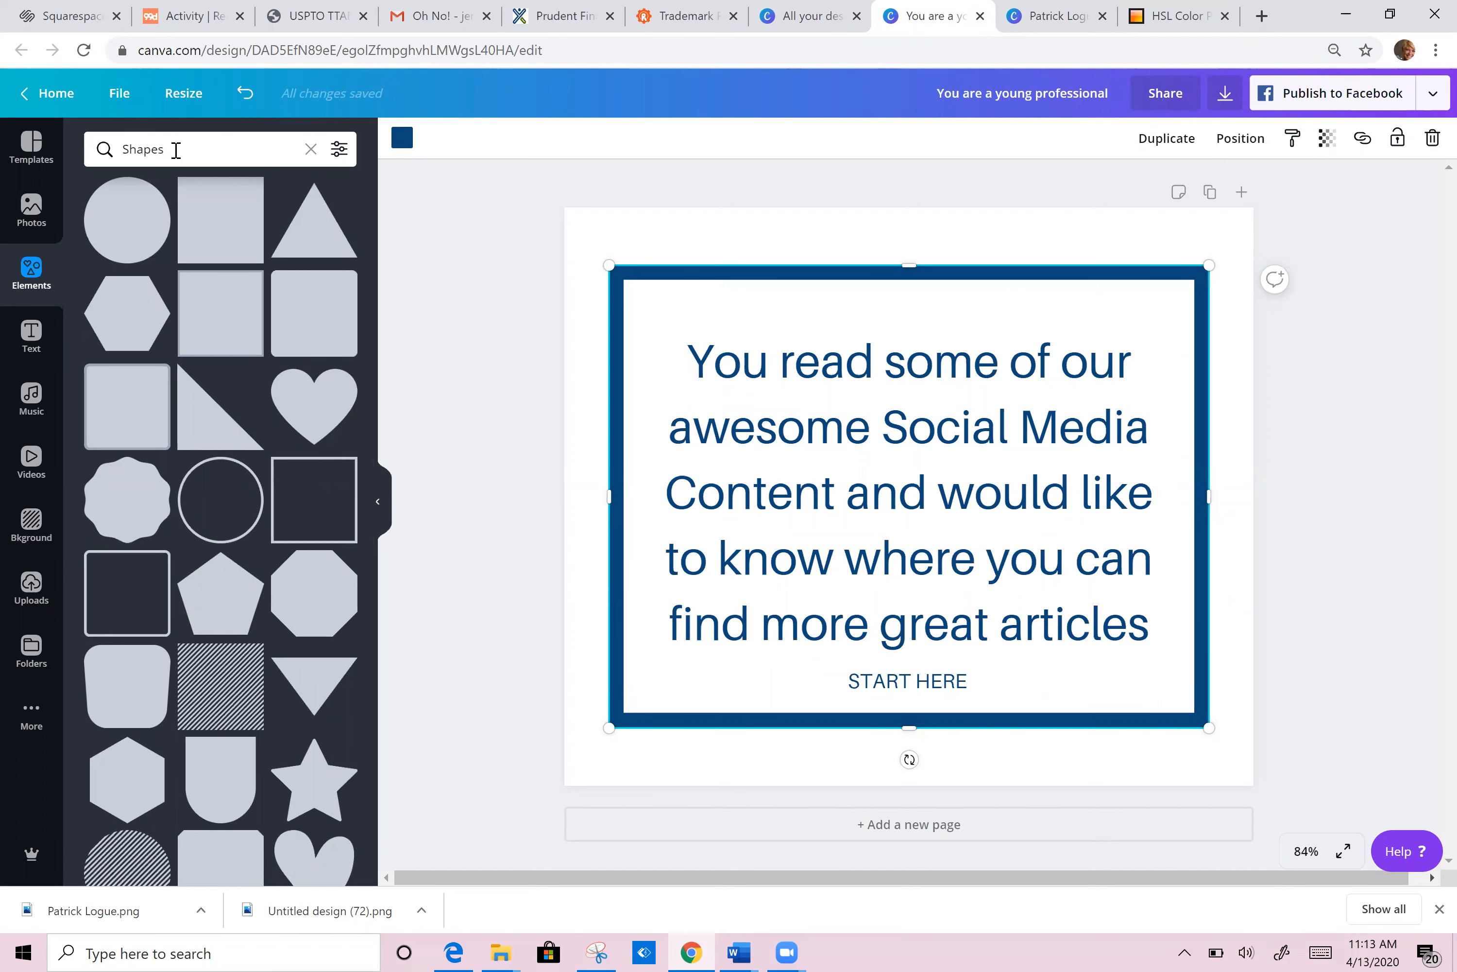
pyautogui.doubleClick(115, 153)
pyautogui.write('an')
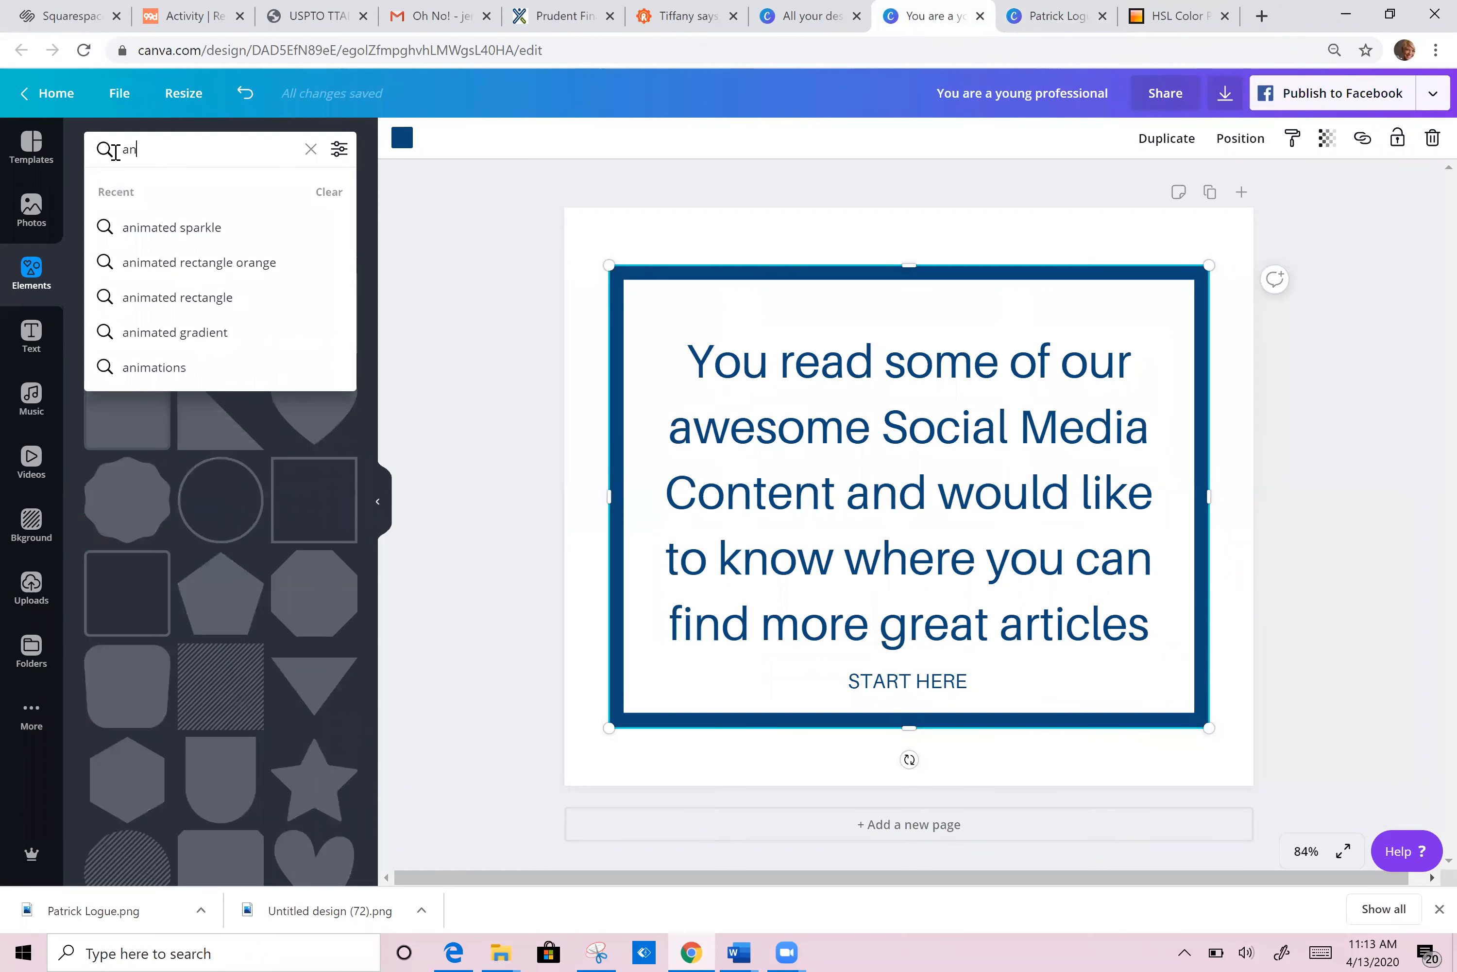
pyautogui.write('ima')
pyautogui.click(166, 235)
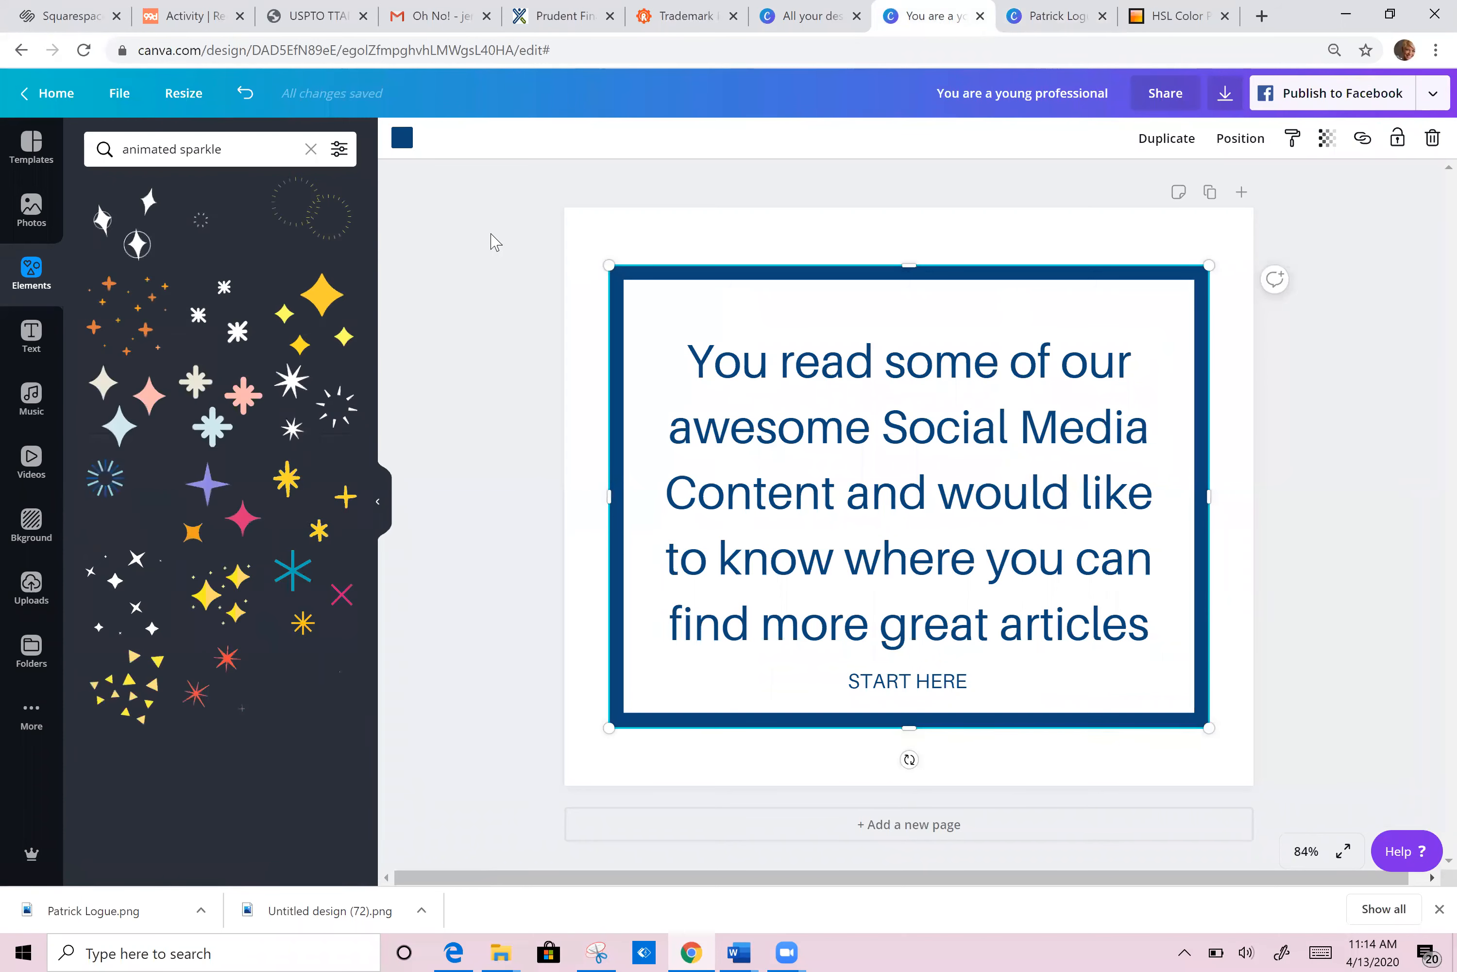
pyautogui.click(312, 238)
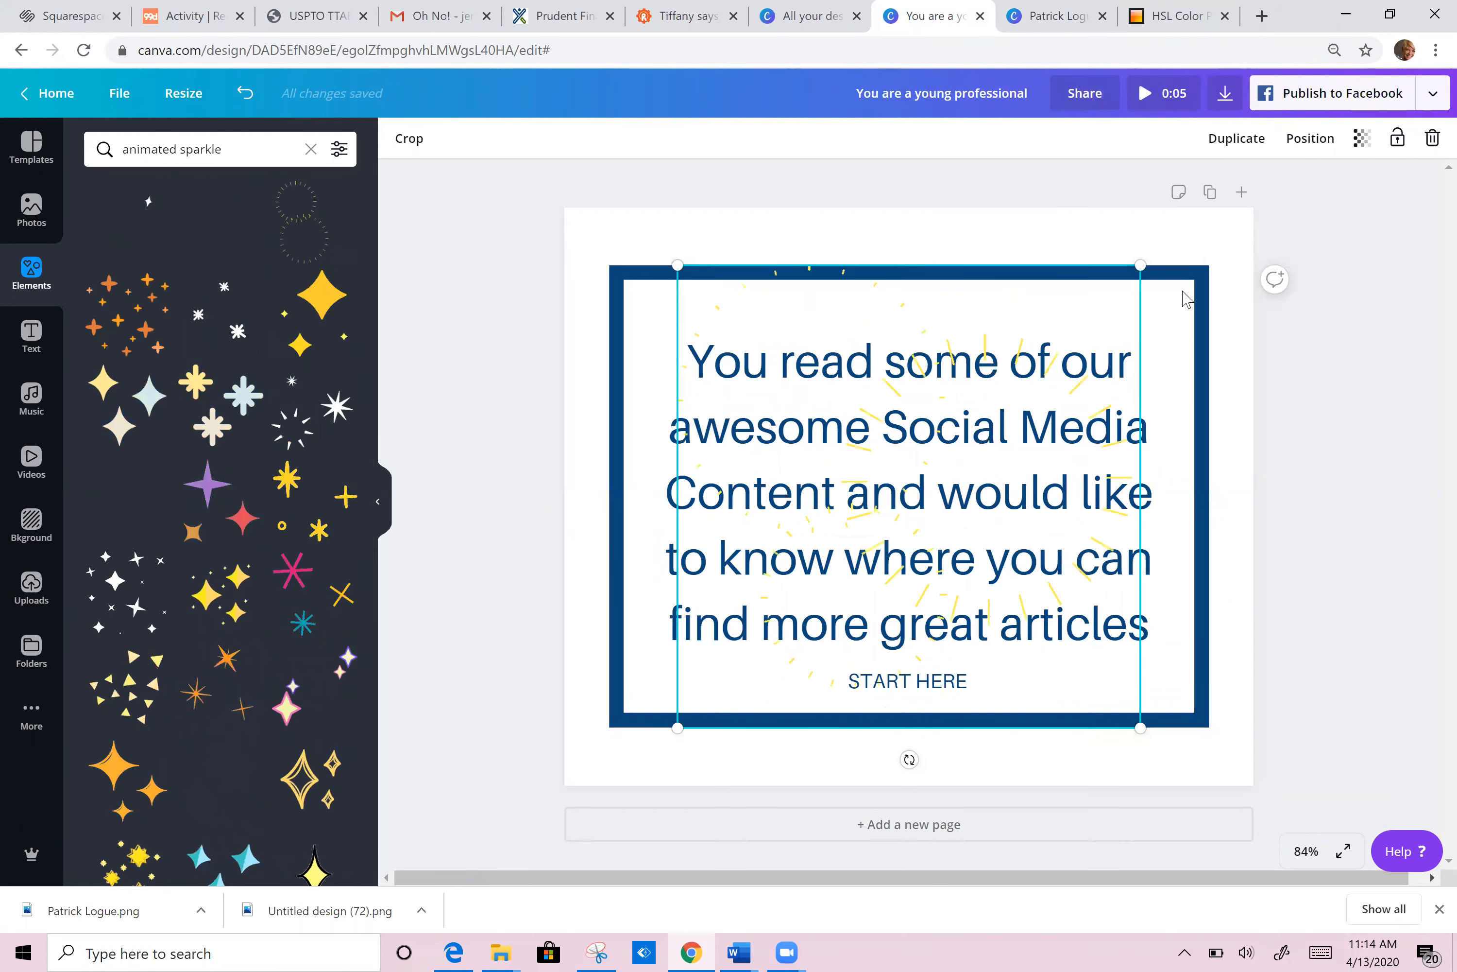
pyautogui.moveTo(1141, 265); pyautogui.dragTo(914, 490)
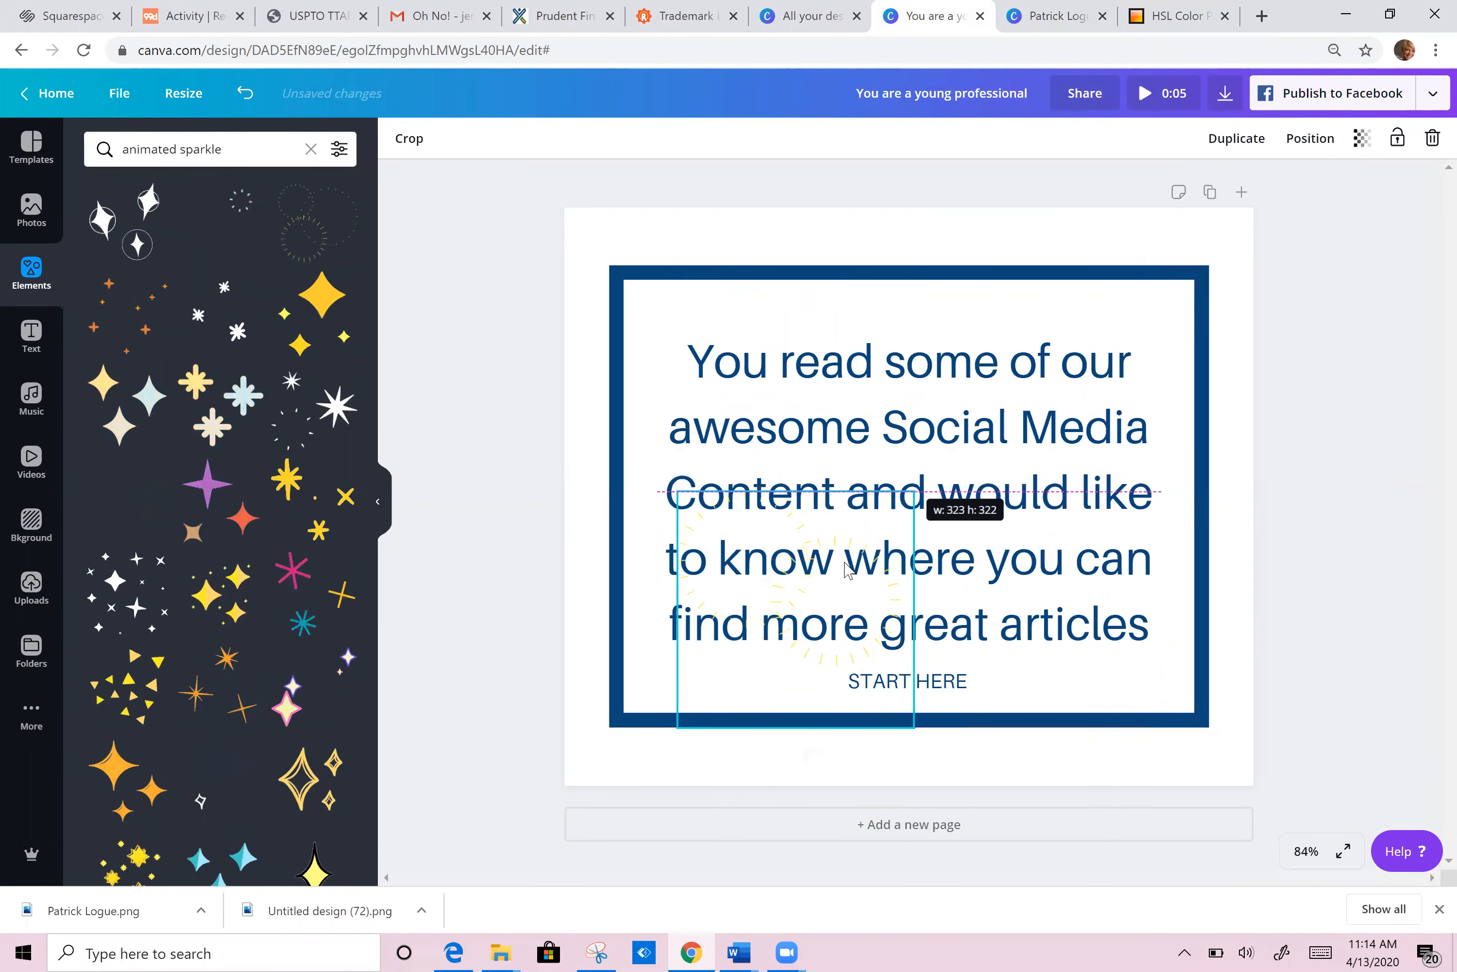
pyautogui.moveTo(780, 592); pyautogui.dragTo(687, 304)
pyautogui.click(1418, 341)
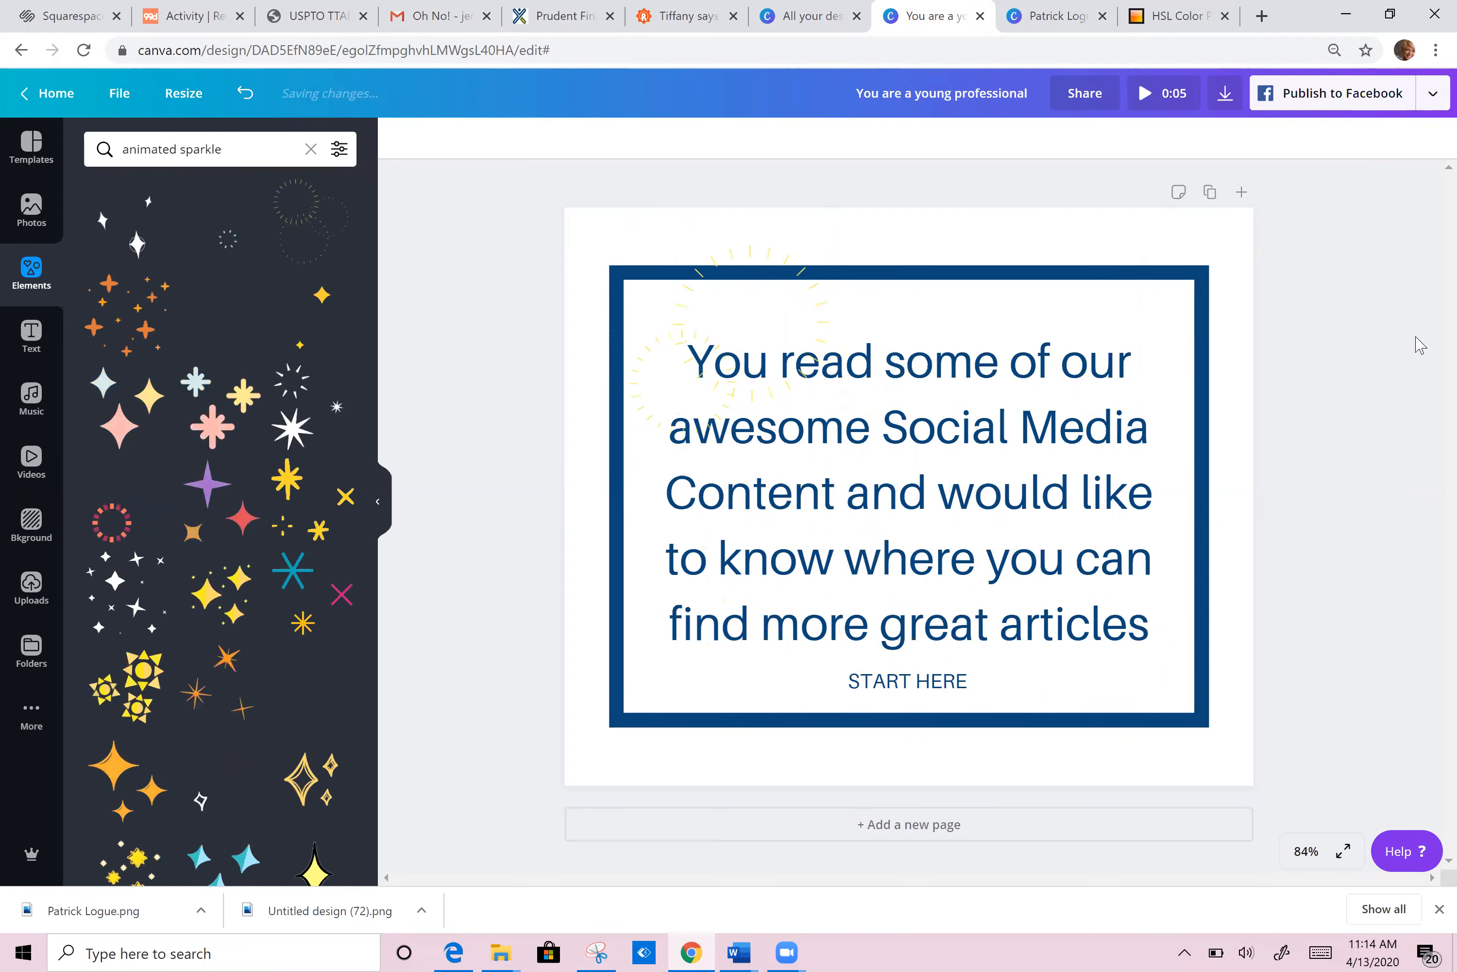